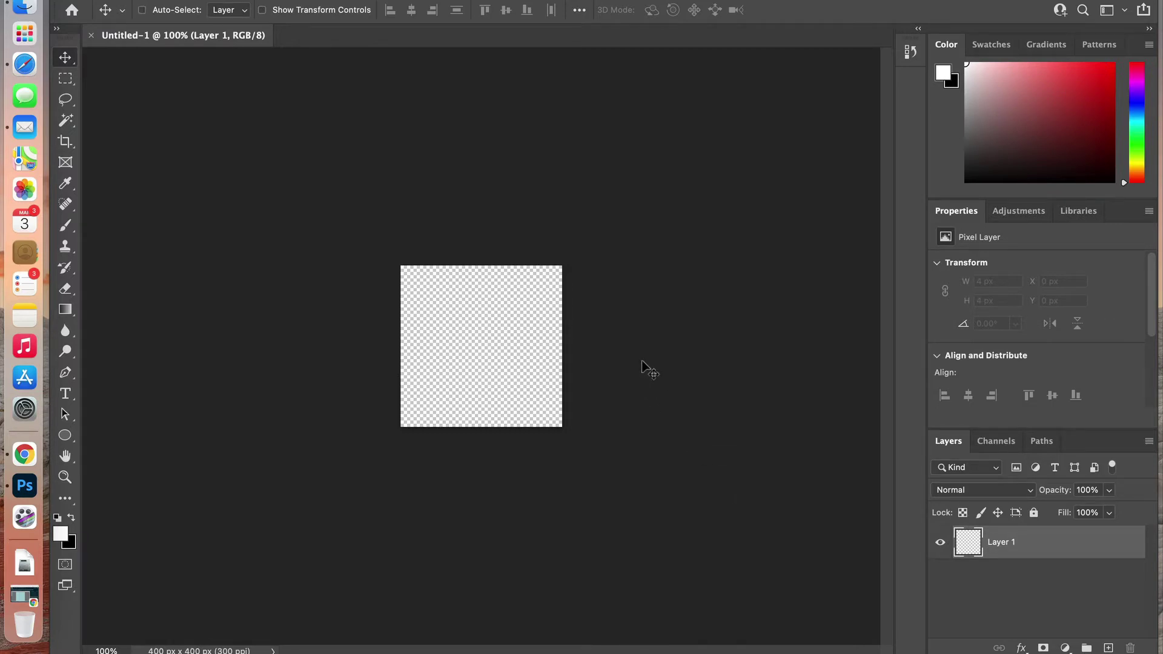
- Create a 150 by 150 px ellipse drawn from its centre near the middle of the canvas
{"action": "key", "text": "super+plus"}
{"action": "key", "text": "super+plus"}
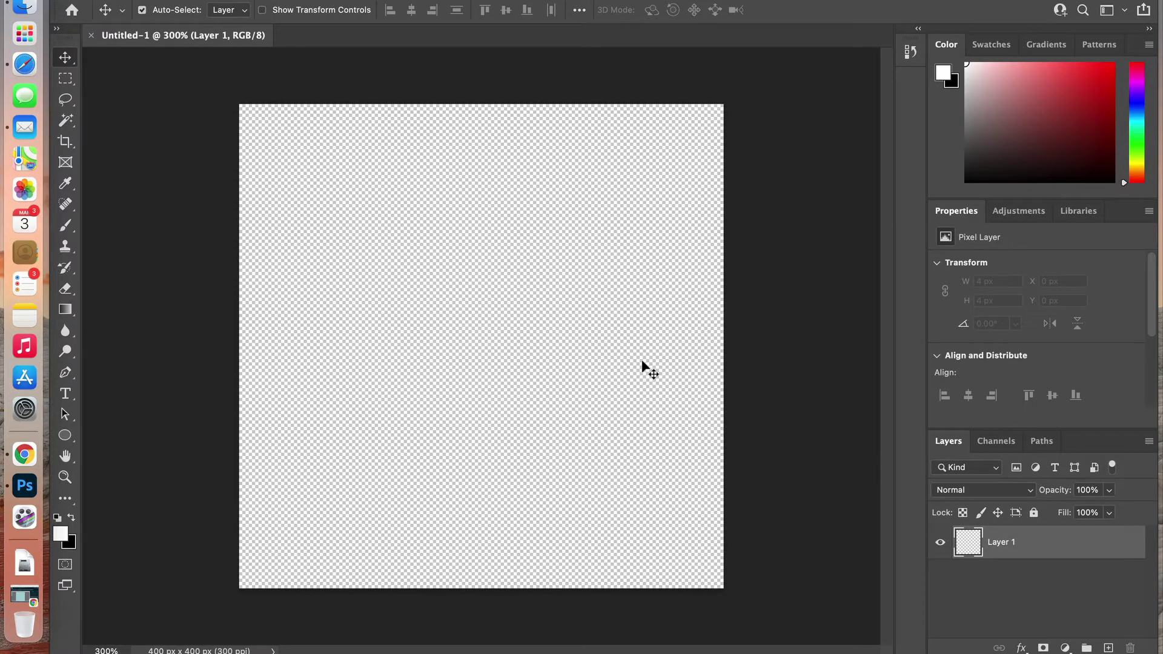
{"action": "left_click", "coordinate": [66, 437]}
{"action": "left_click", "coordinate": [65, 436]}
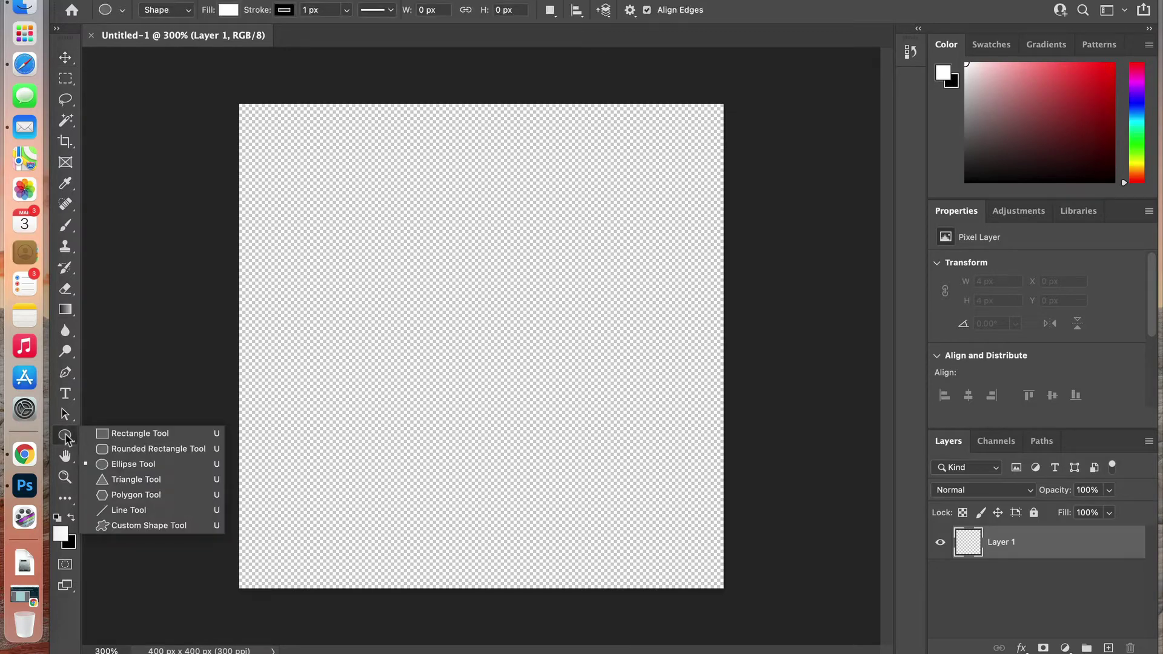
{"action": "left_click", "coordinate": [166, 470]}
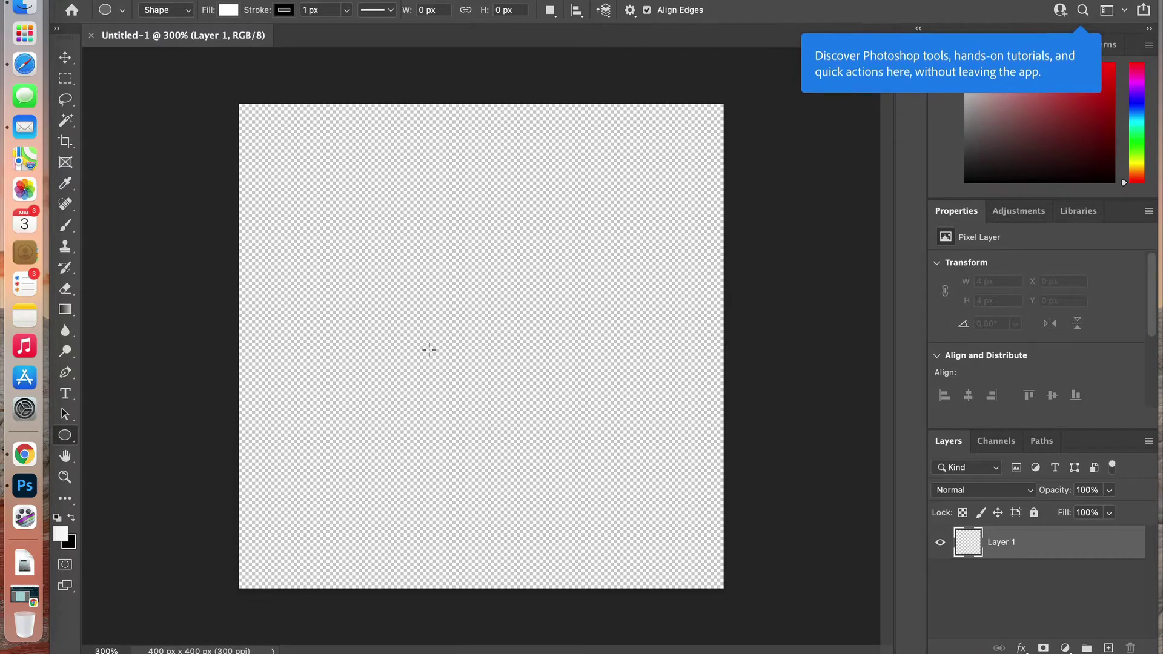
{"action": "left_click", "coordinate": [480, 332]}
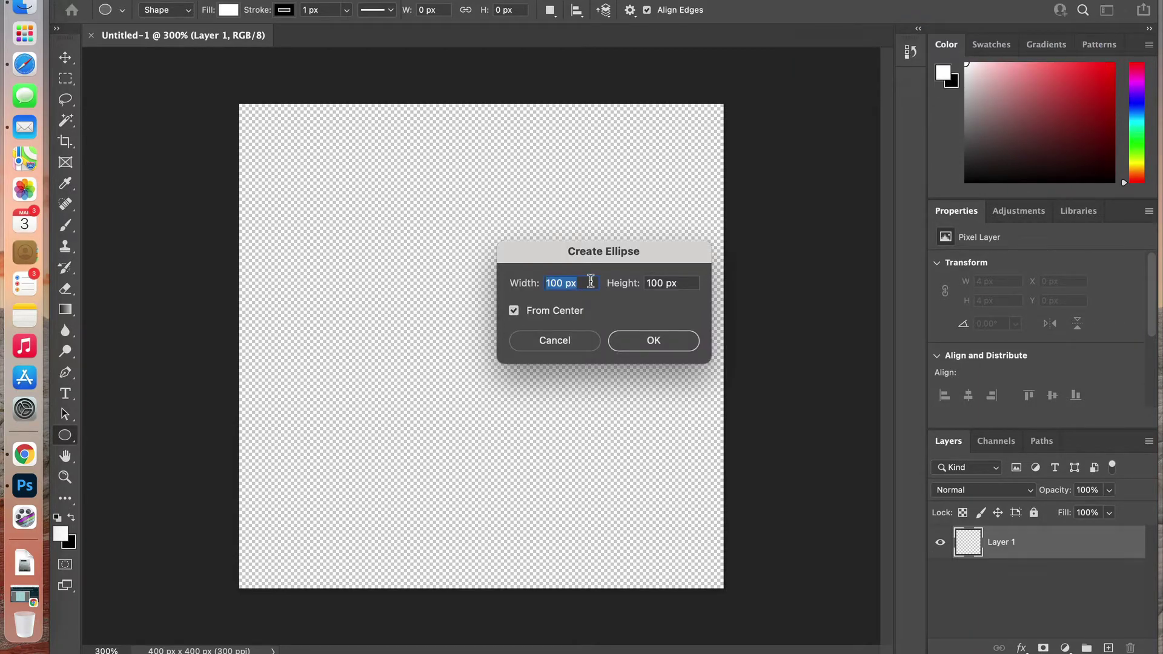
{"action": "type", "text": "150"}
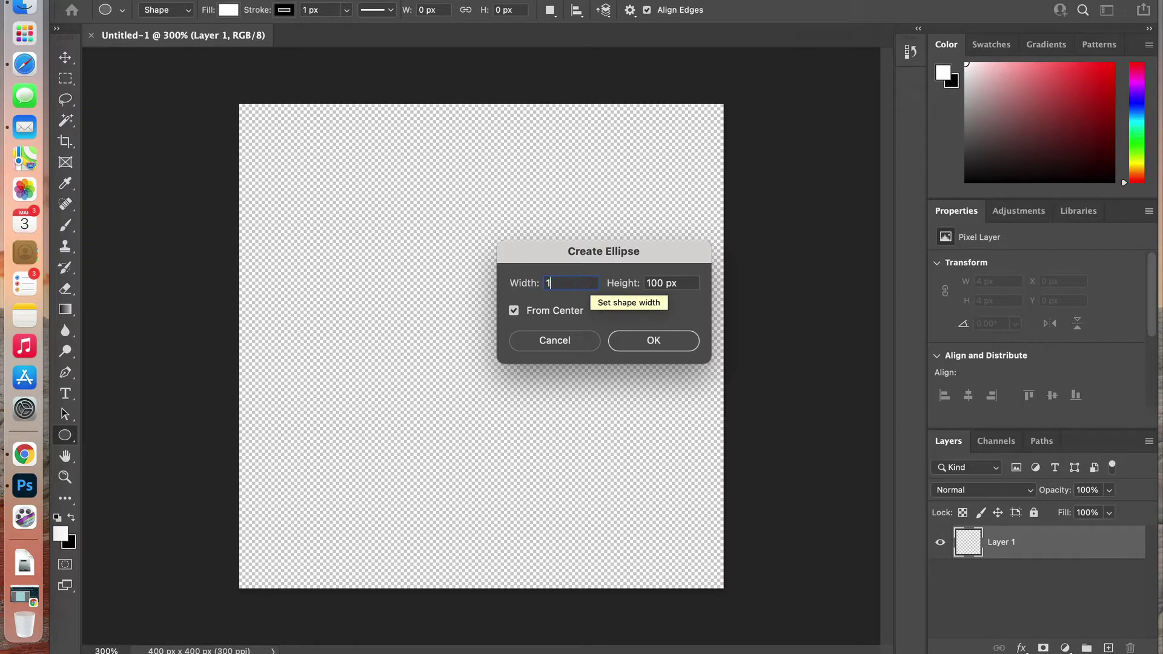
{"action": "left_click", "coordinate": [675, 284]}
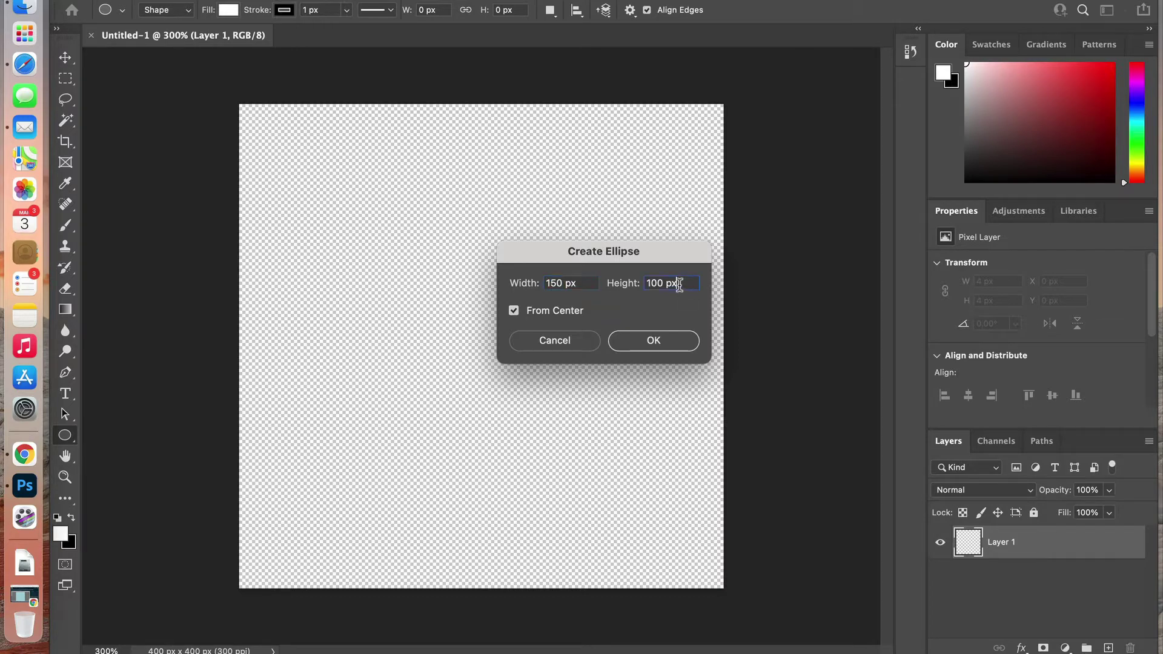
{"action": "type", "text": "12"}
{"action": "key", "text": "BackSpace"}
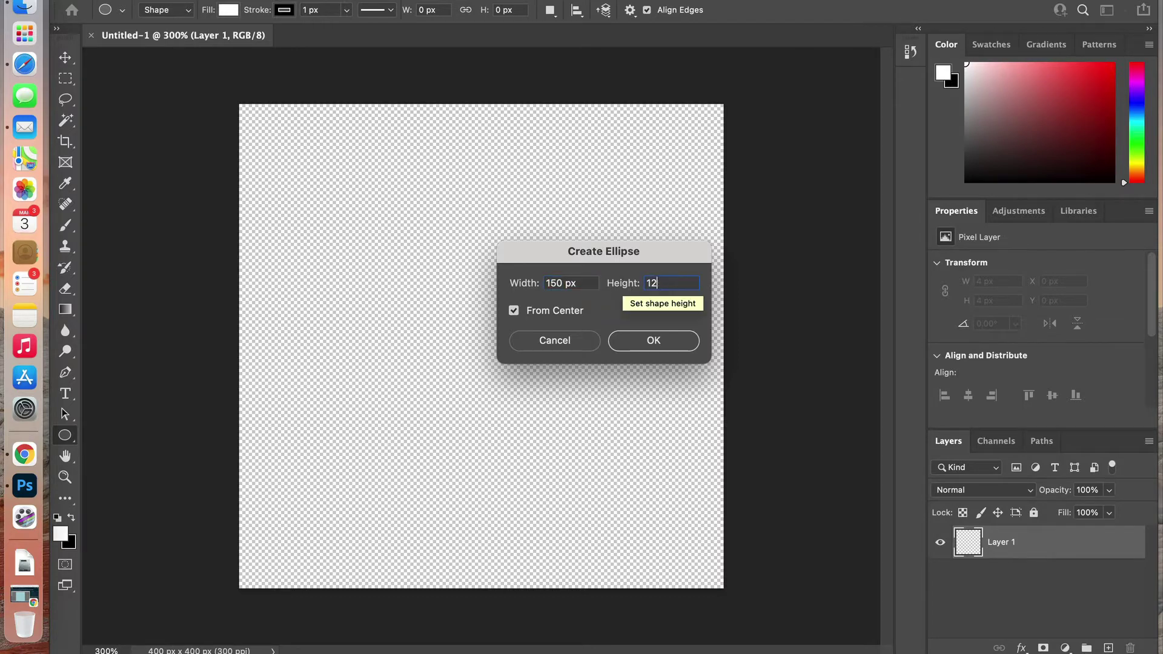
{"action": "type", "text": "50"}
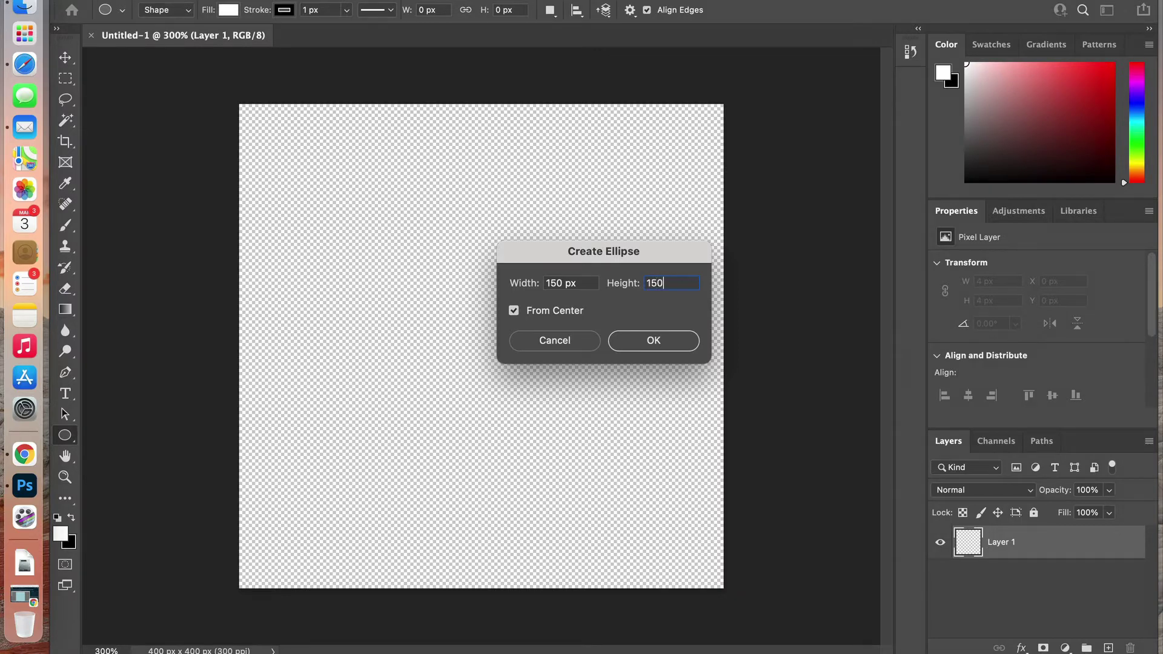
{"action": "left_click", "coordinate": [653, 342]}
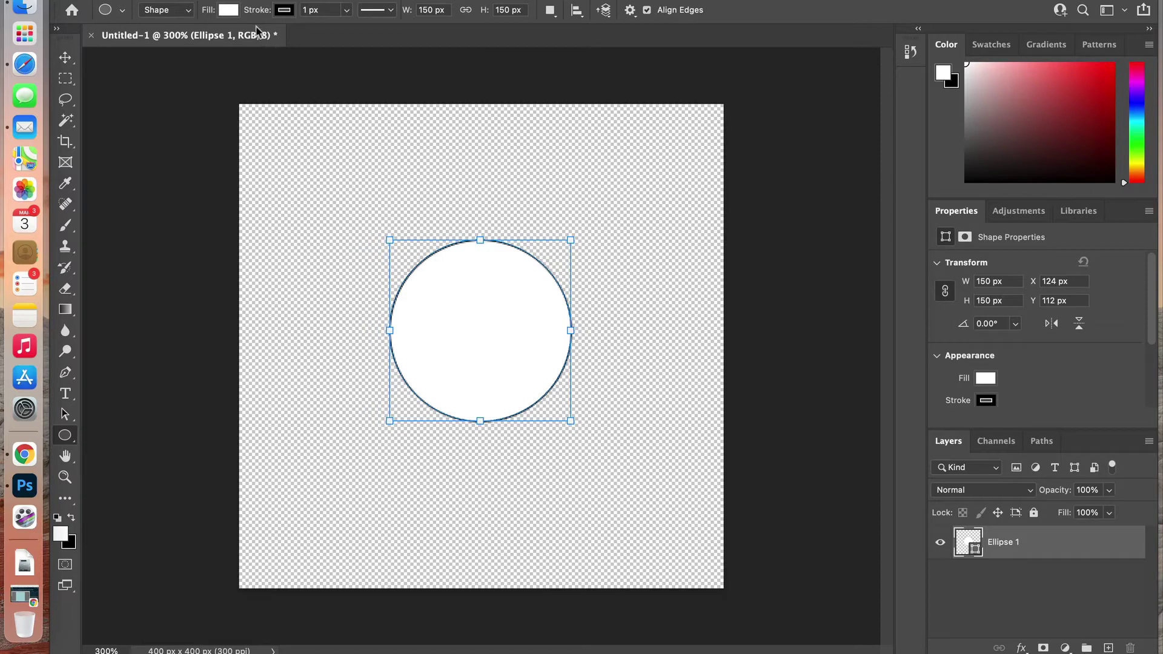
- Remove the circle's fill and give it a black stroke 12 px wide
{"action": "left_click", "coordinate": [229, 11]}
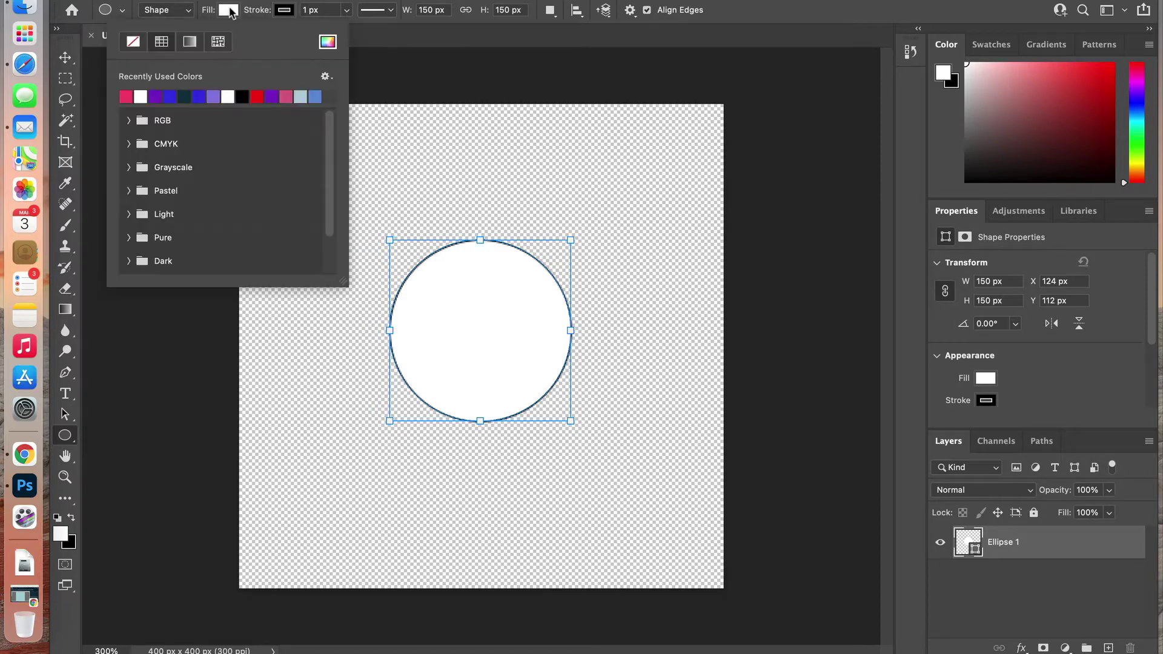
{"action": "left_click", "coordinate": [133, 42]}
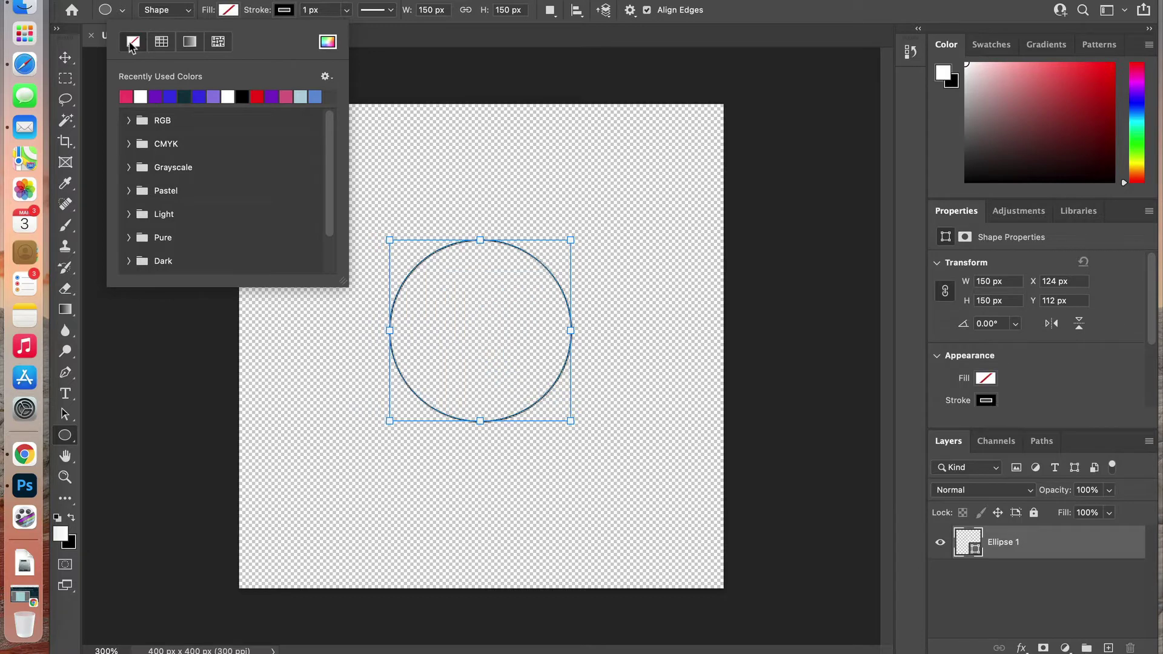
{"action": "left_click", "coordinate": [284, 10]}
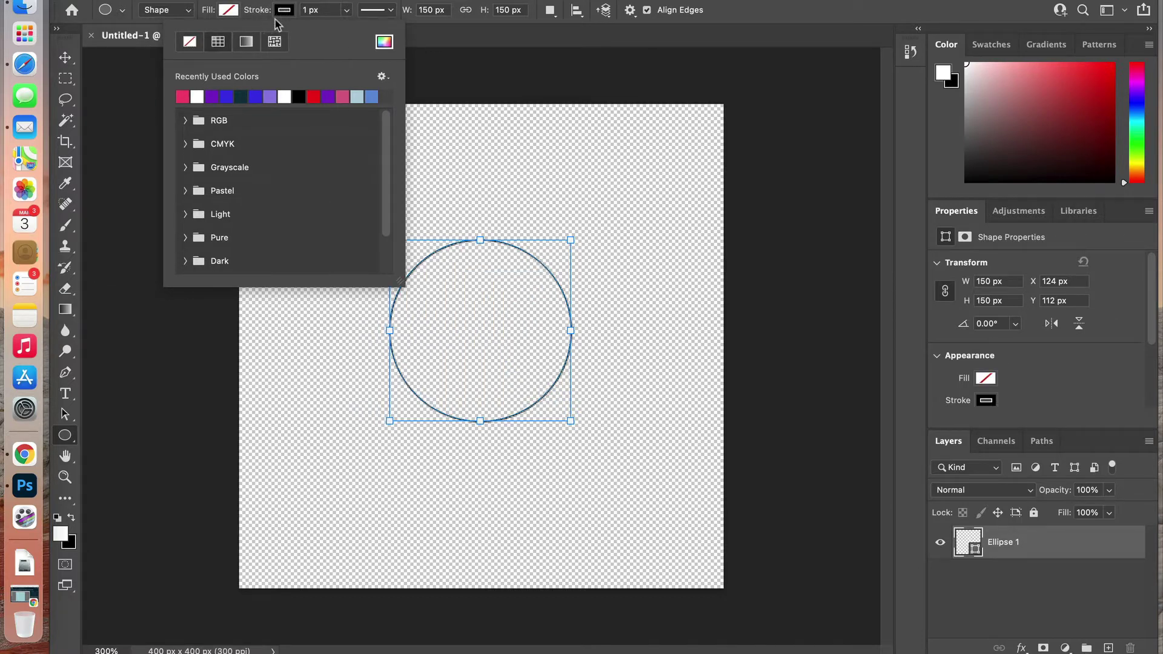
{"action": "left_click", "coordinate": [298, 96]}
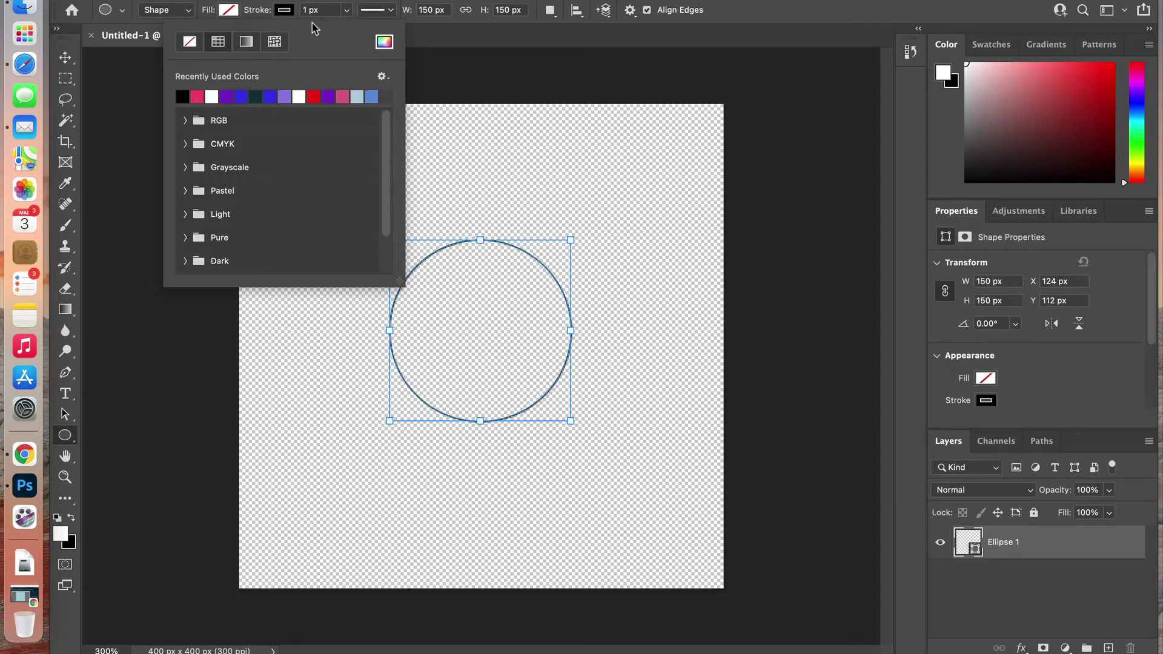
{"action": "left_click", "coordinate": [347, 12]}
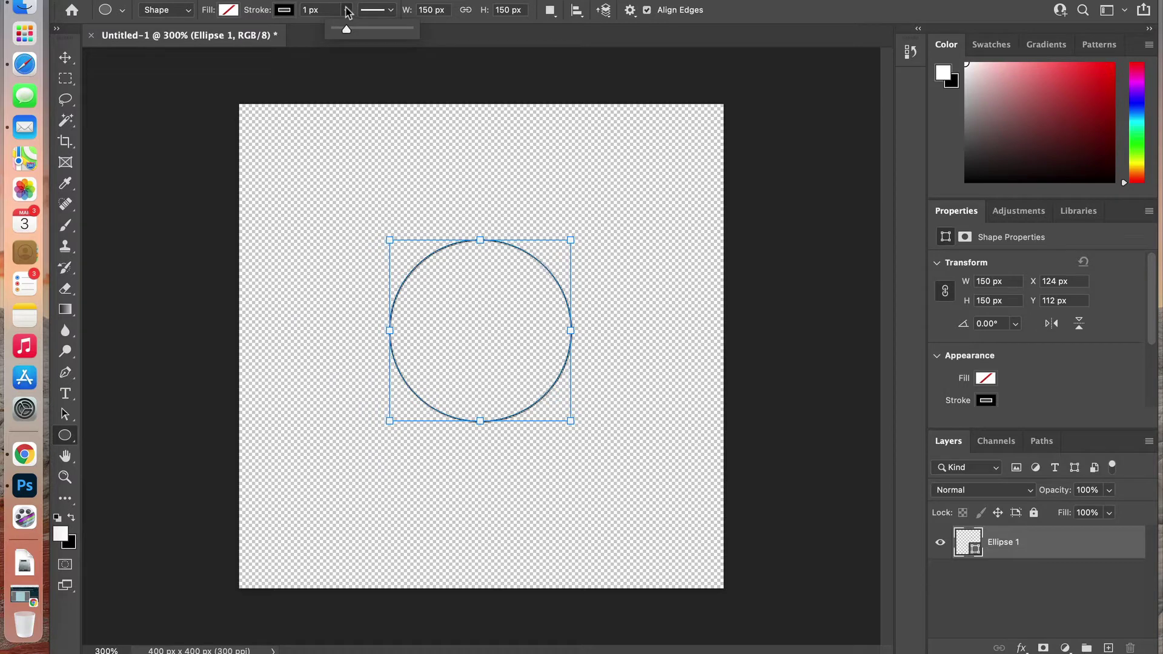
{"action": "left_click", "coordinate": [305, 10]}
{"action": "type", "text": "2"}
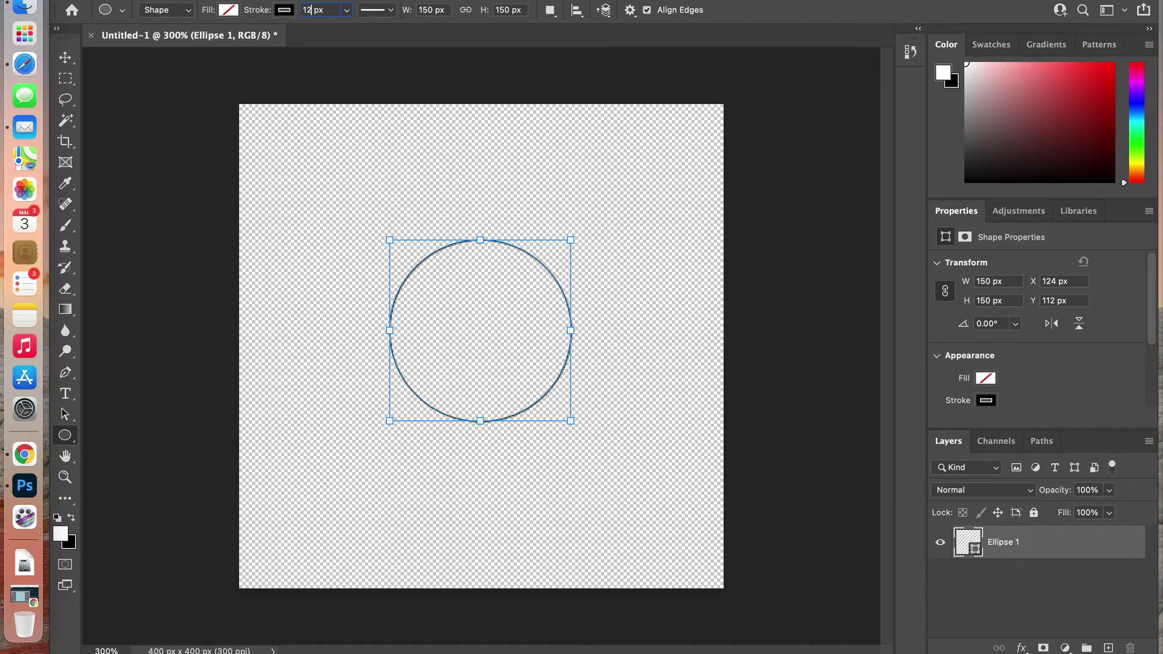
{"action": "key", "text": "Return"}
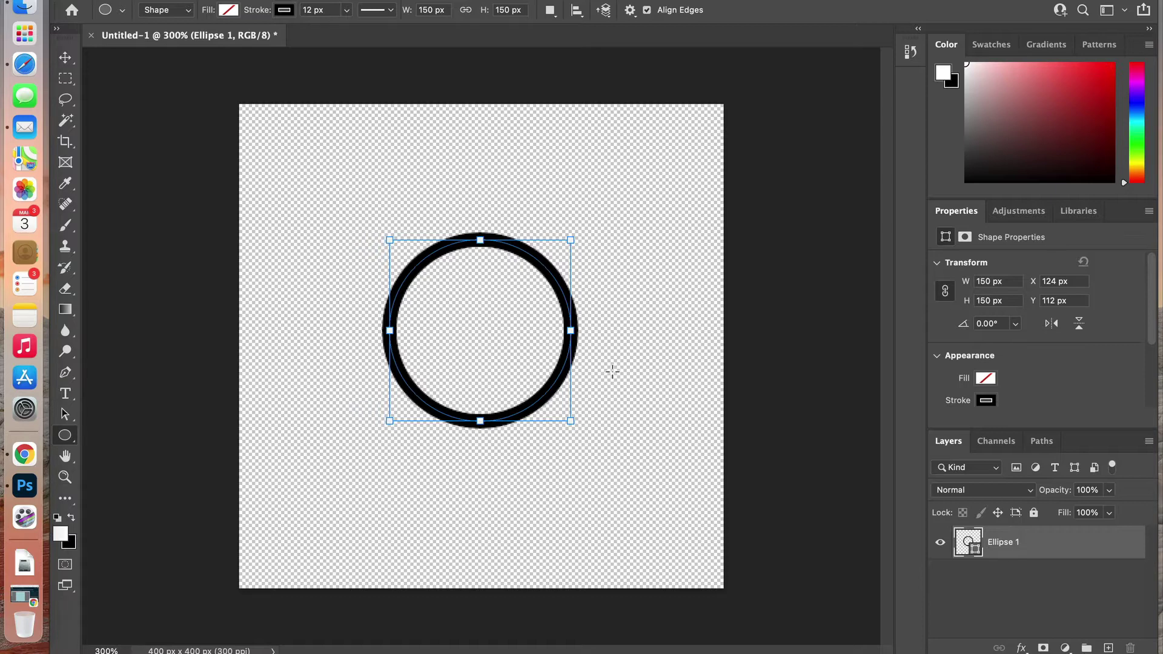
- Centre the ring horizontally and vertically on the whole canvas, leaving no selection active
{"action": "key", "text": "m"}
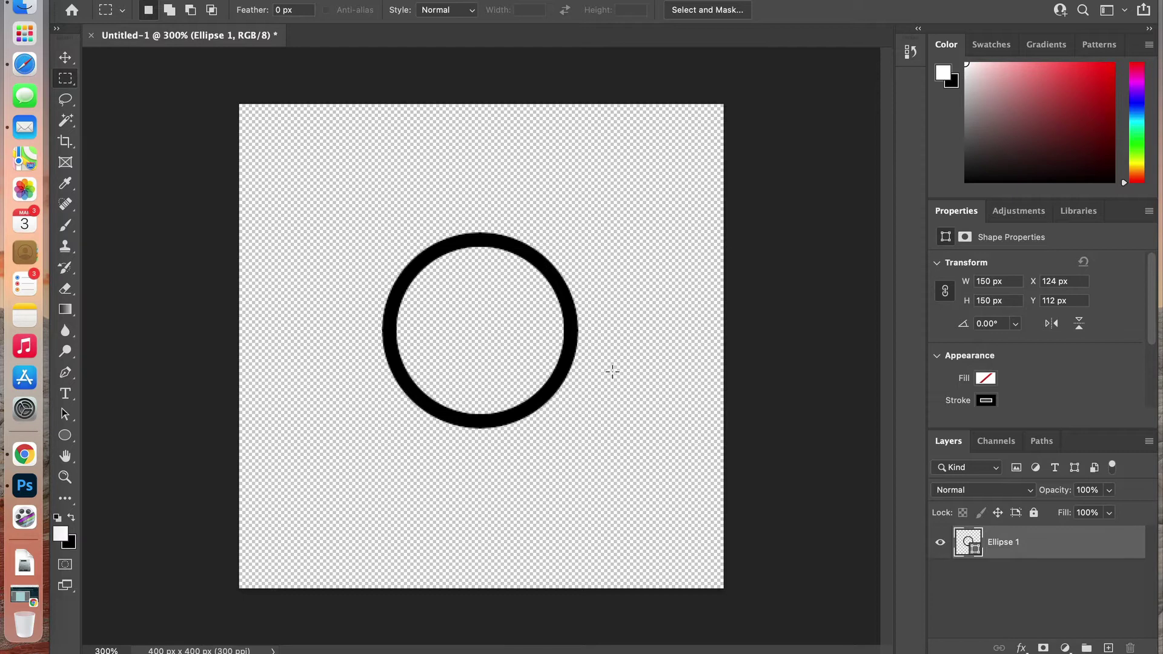
{"action": "key", "text": "super+a"}
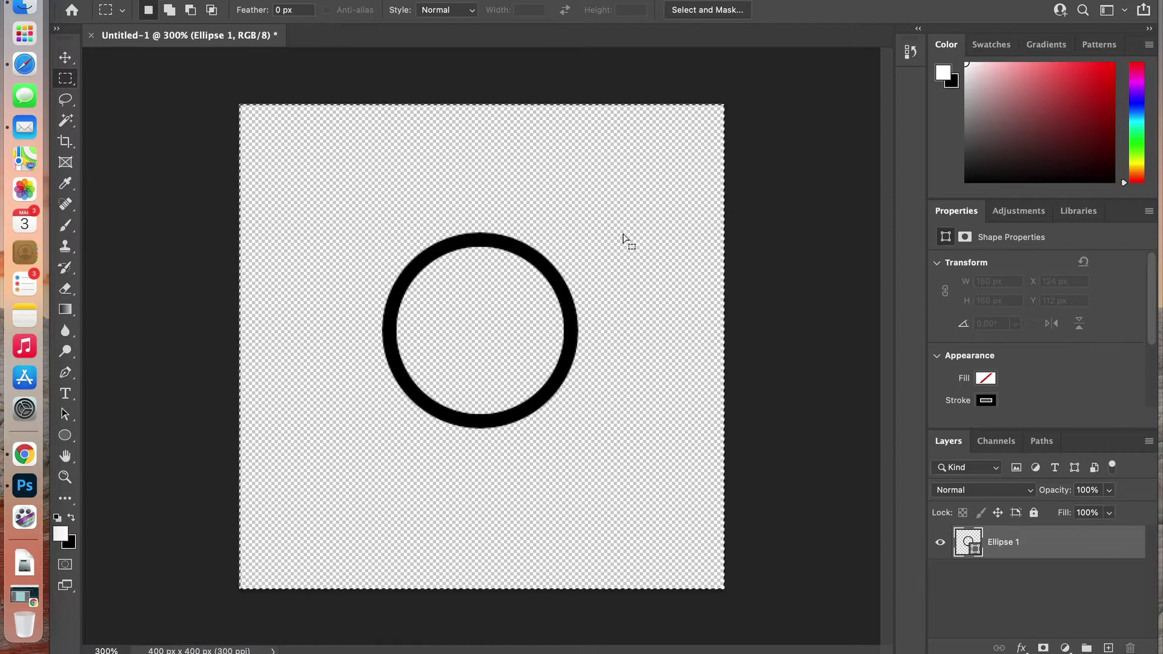
{"action": "key", "text": "v"}
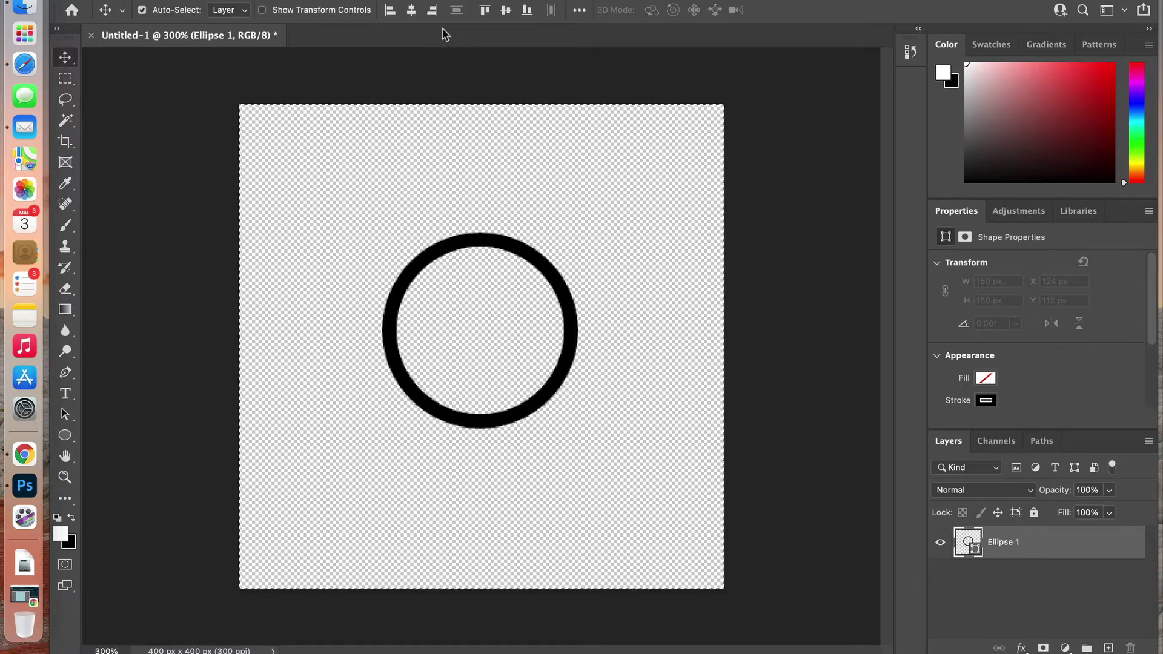
{"action": "left_click", "coordinate": [412, 12]}
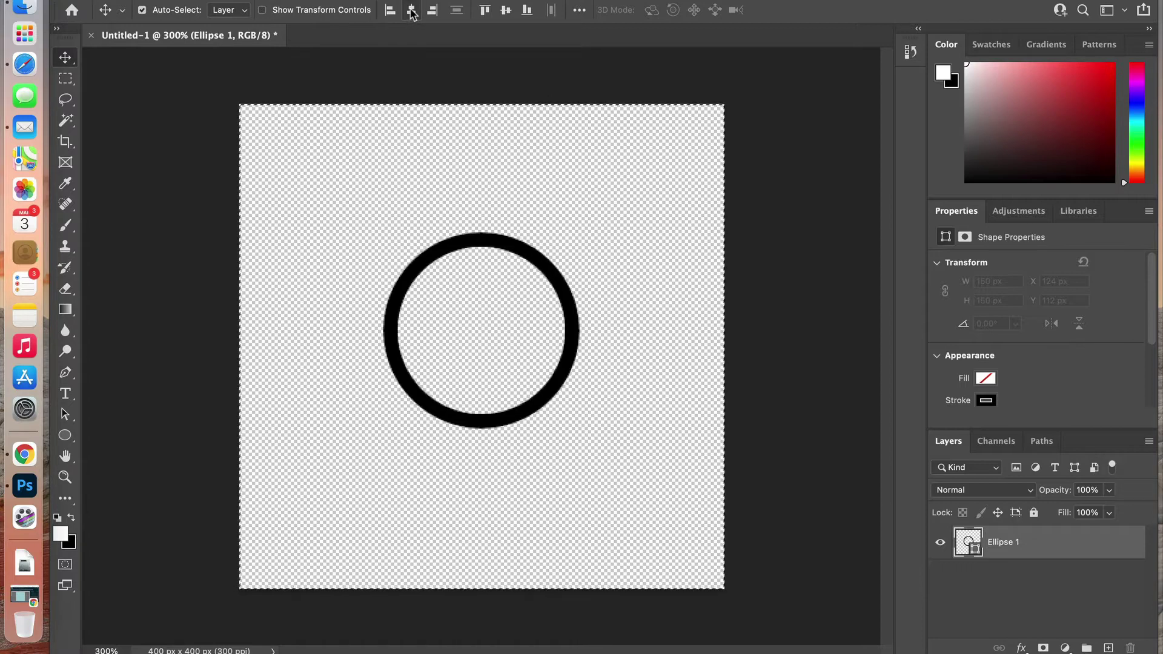
{"action": "left_click", "coordinate": [507, 11]}
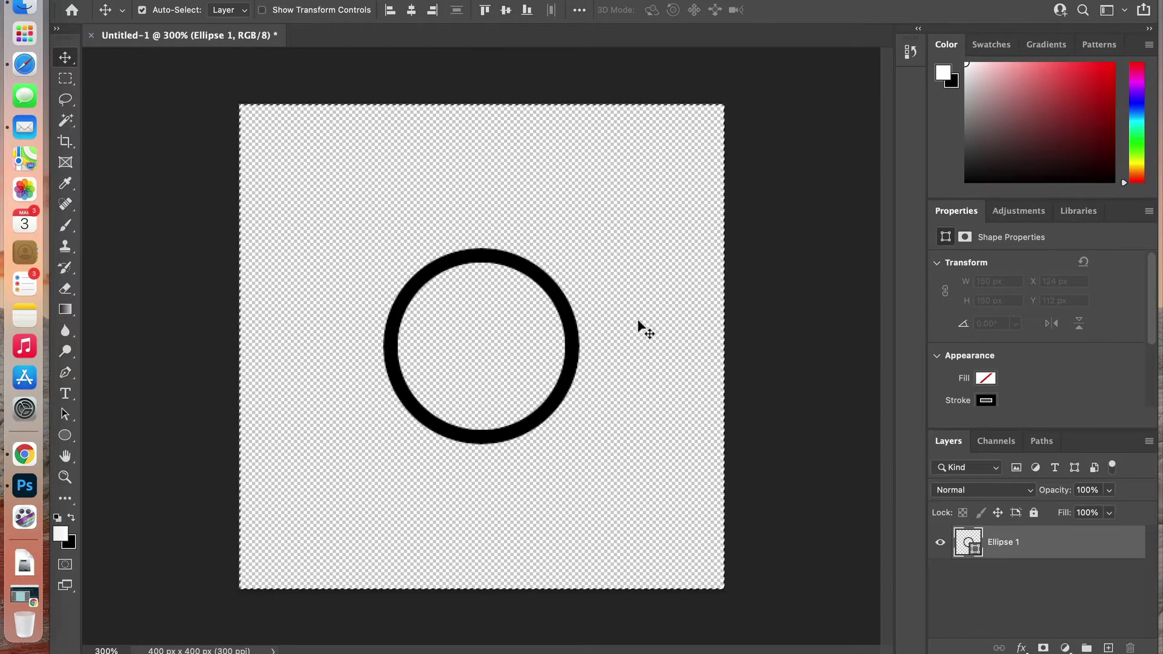
{"action": "key", "text": "super+d"}
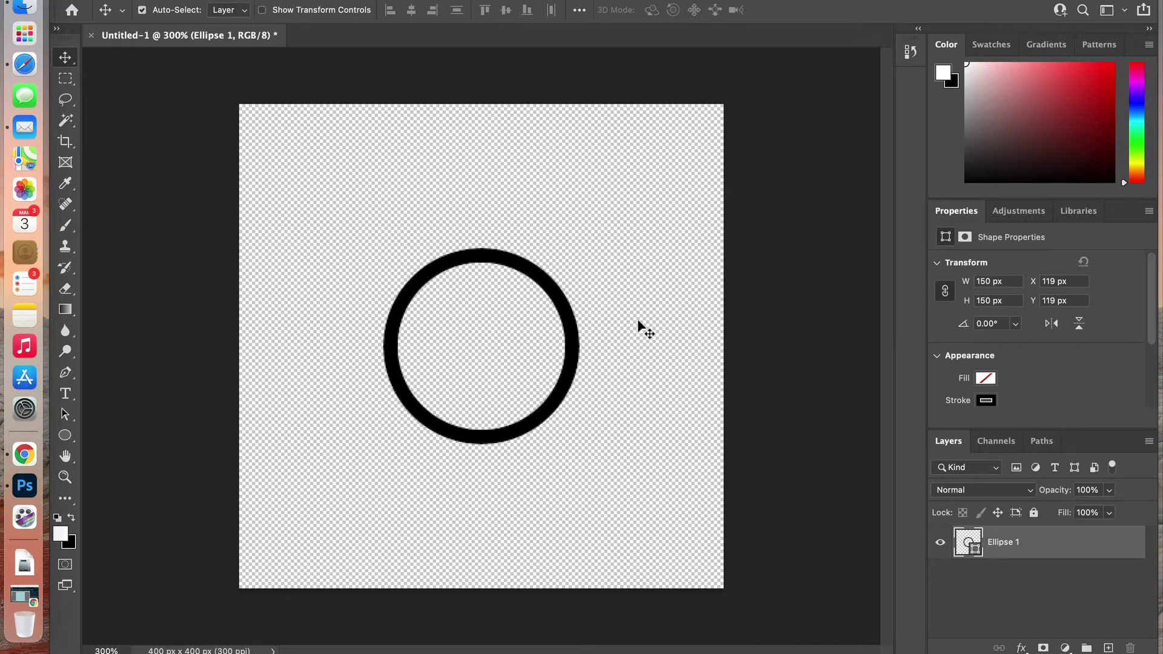
- Duplicate the Ellipse 1 layer, keeping the suggested copy name
{"action": "right_click", "coordinate": [1023, 547]}
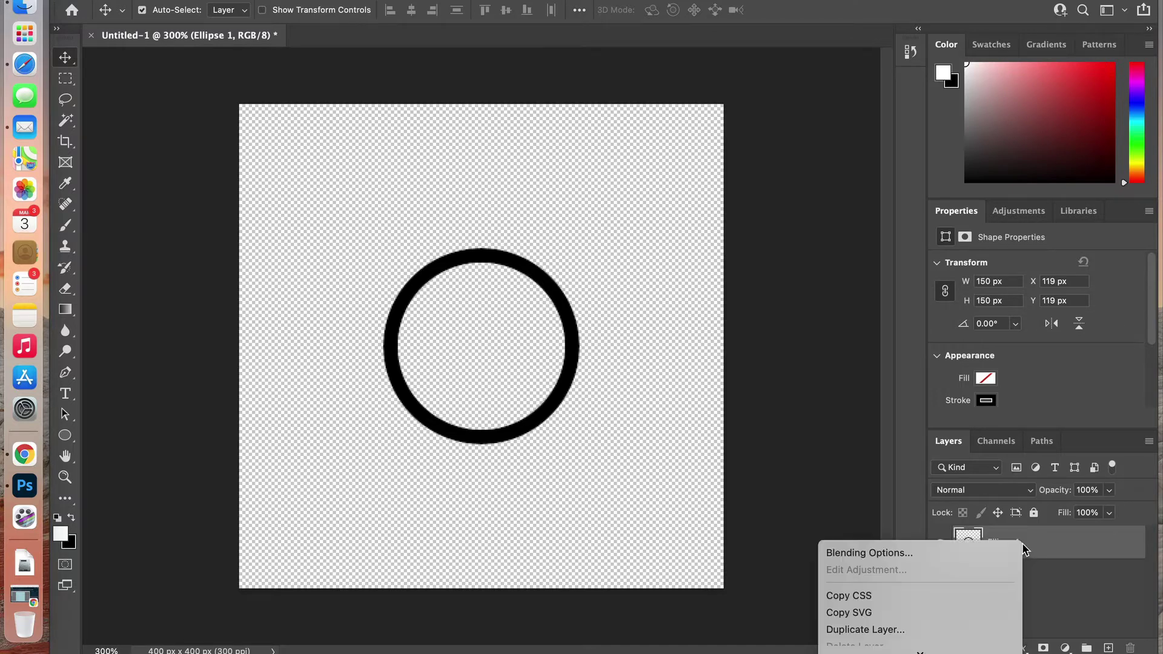
{"action": "left_click", "coordinate": [922, 630]}
{"action": "left_click", "coordinate": [749, 261]}
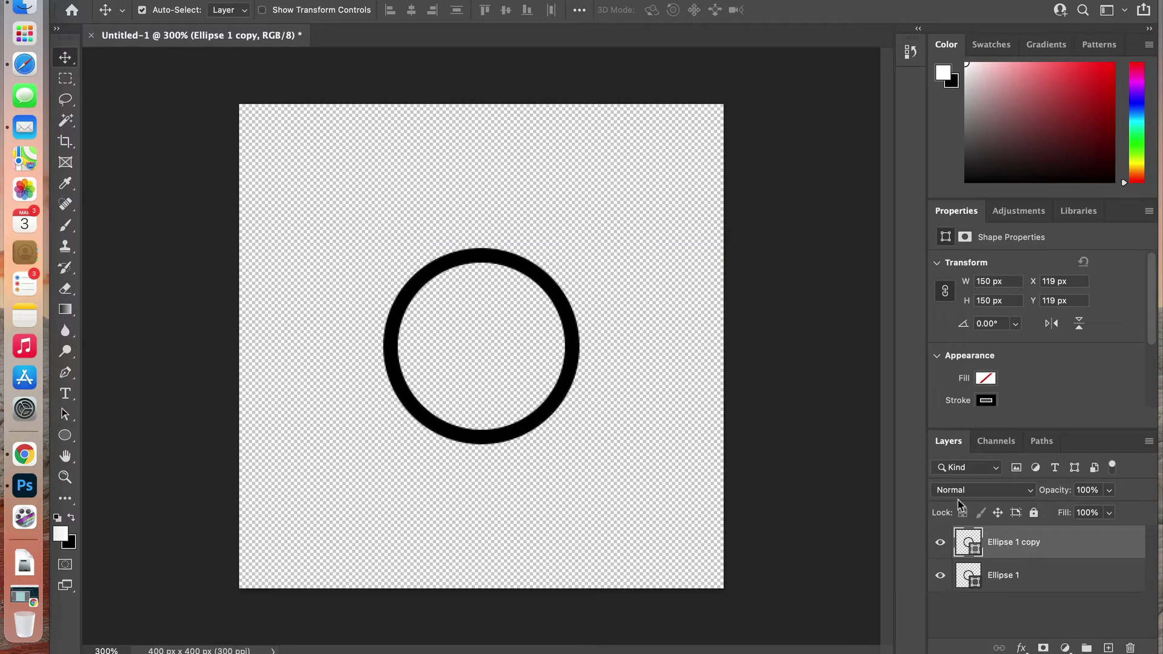
- Convert the copied ring to a smart object and apply the Offset filter at +200 px horizontal and vertical with Wrap Around
{"action": "left_click", "coordinate": [375, 0]}
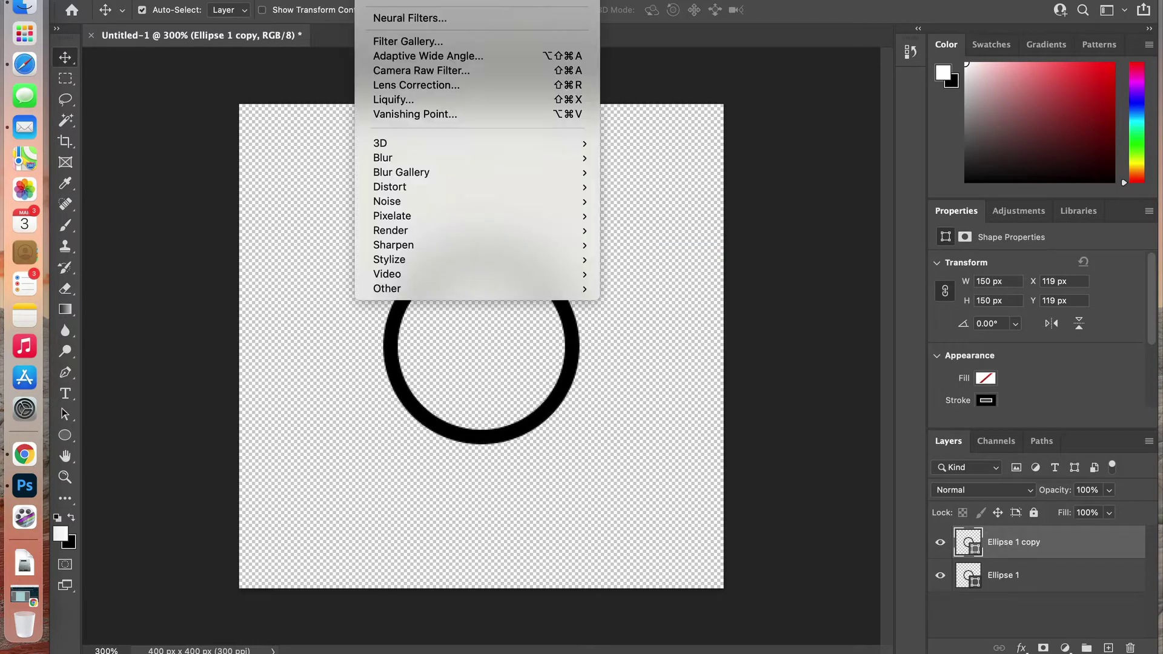
{"action": "mouse_move", "coordinate": [400, 289]}
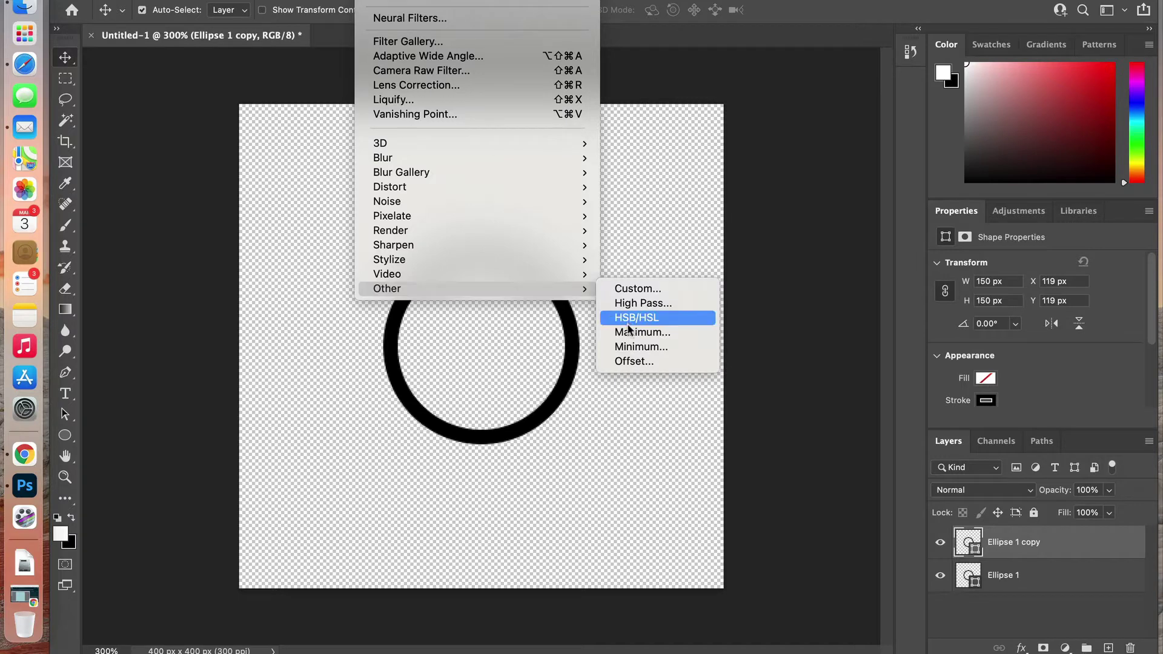
{"action": "left_click", "coordinate": [642, 360]}
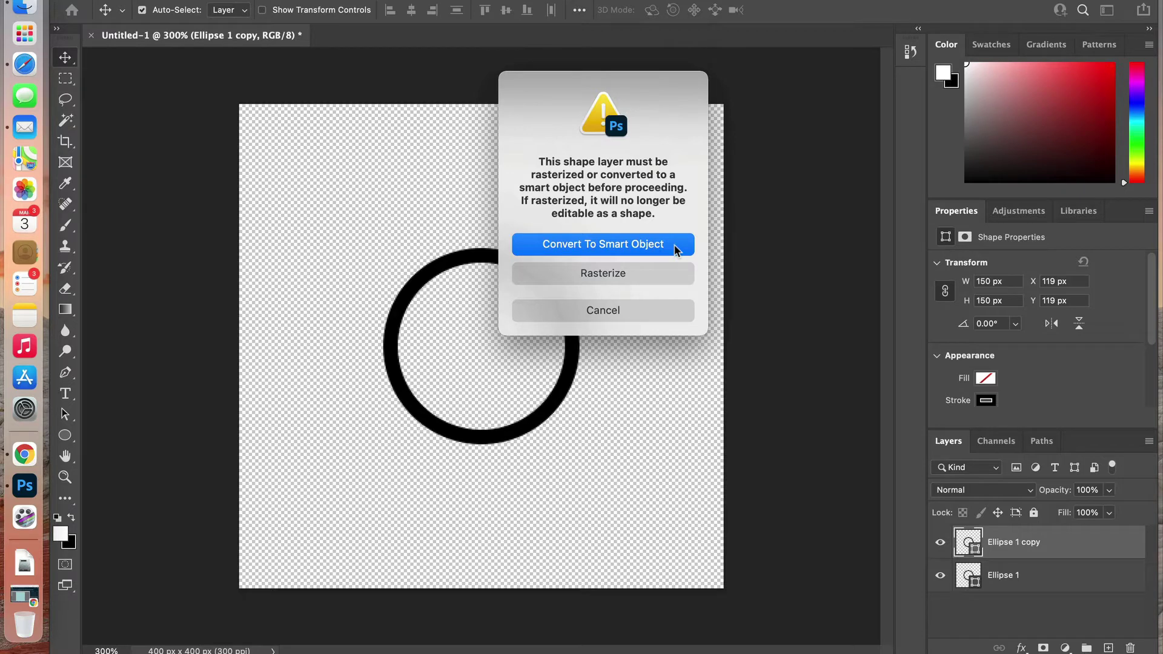
{"action": "left_click", "coordinate": [676, 250]}
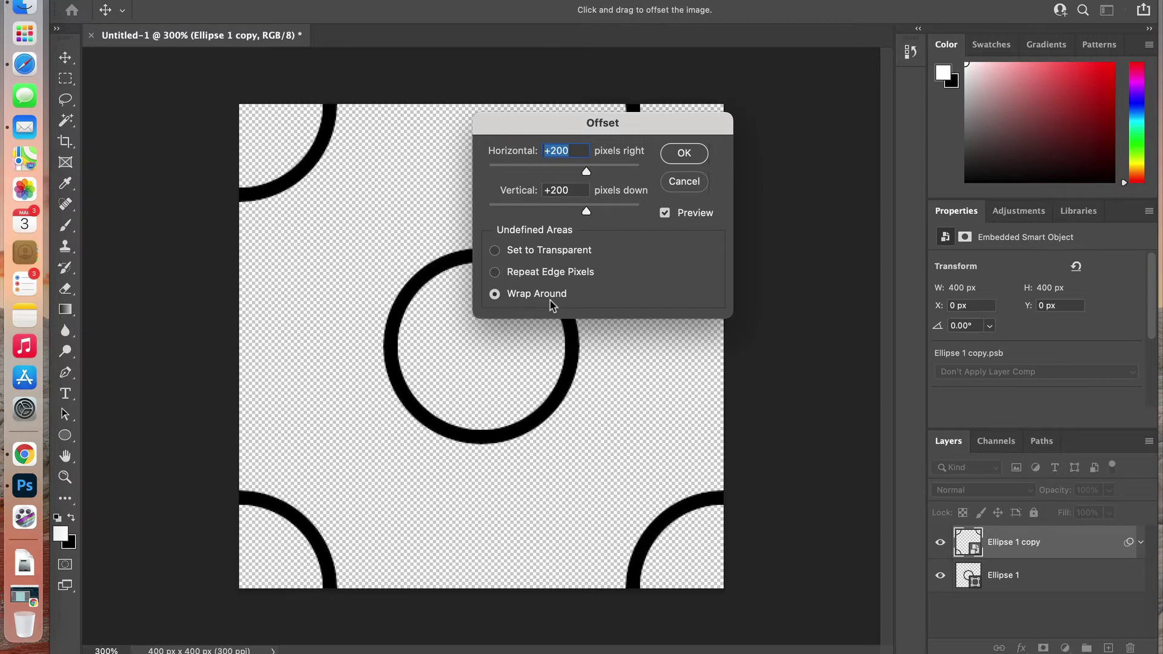
{"action": "left_click", "coordinate": [688, 158]}
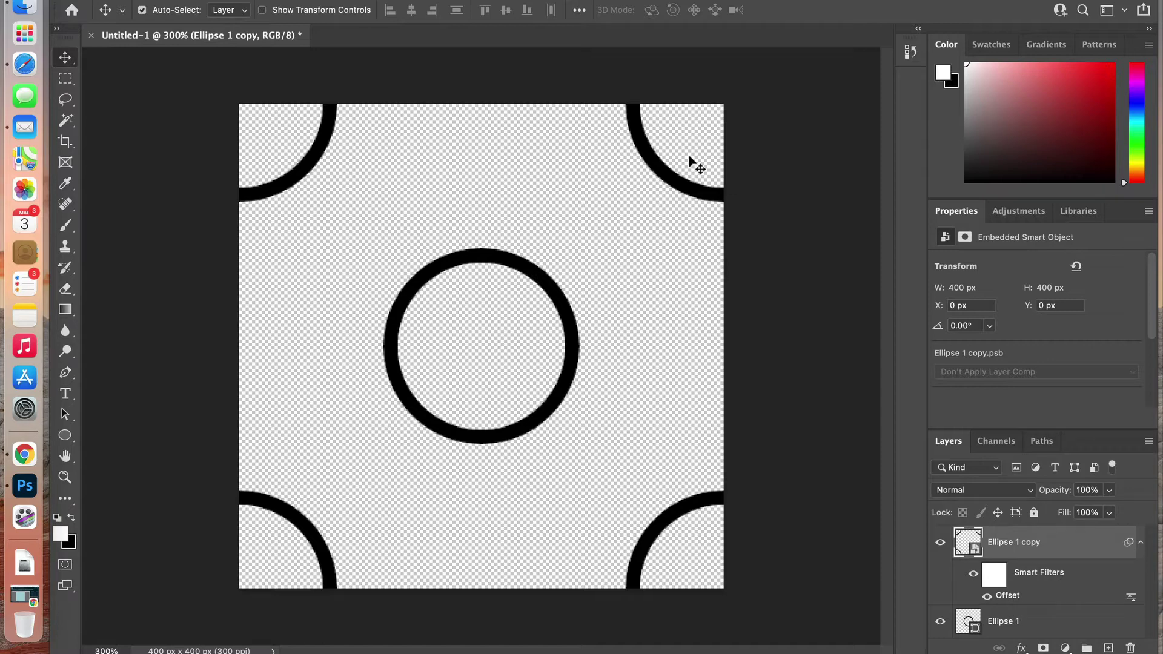
- Add a bright red Solid Color fill layer above the ring layers
{"action": "left_click", "coordinate": [1065, 648]}
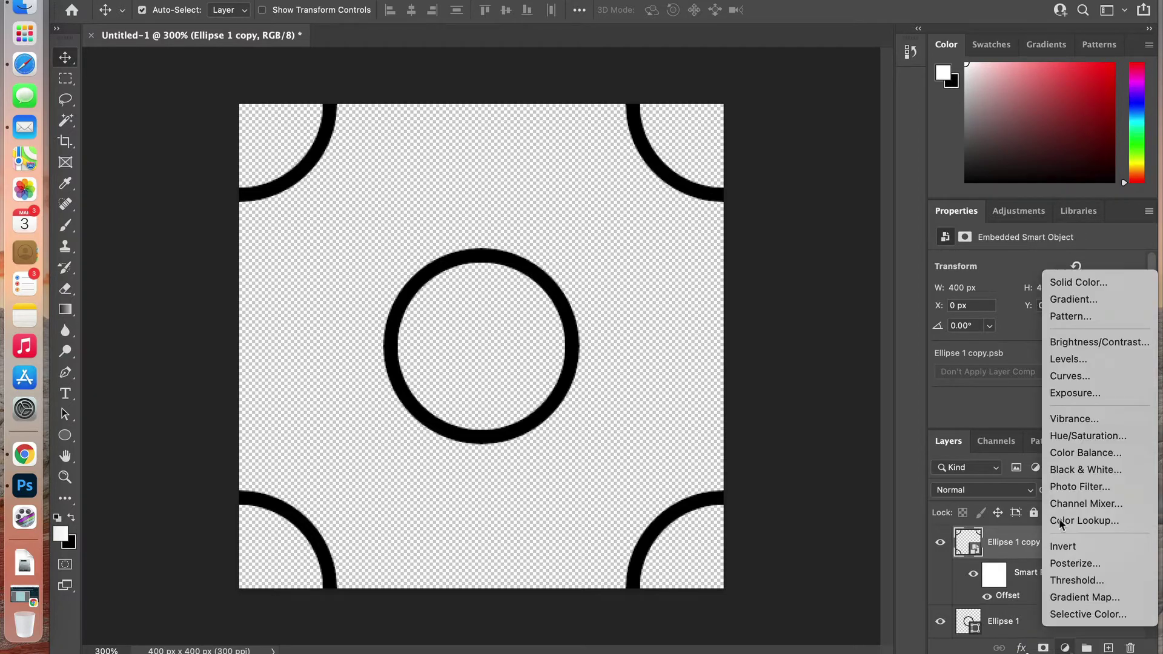
{"action": "left_click", "coordinate": [1074, 282]}
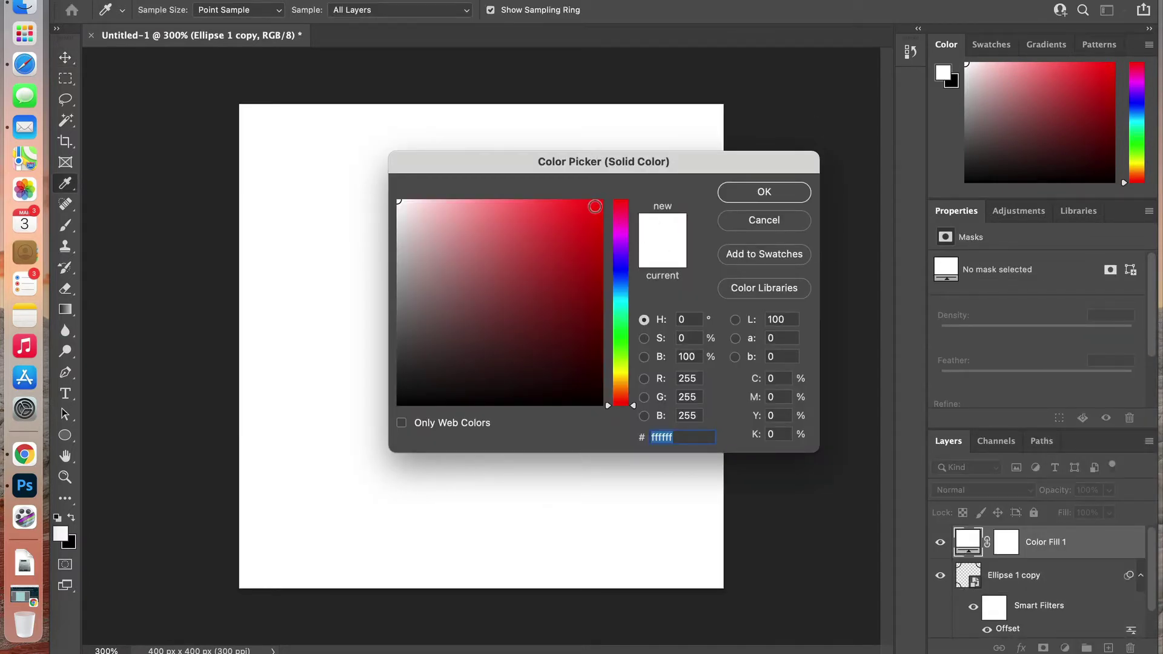
{"action": "left_click", "coordinate": [595, 207]}
{"action": "left_click", "coordinate": [782, 192]}
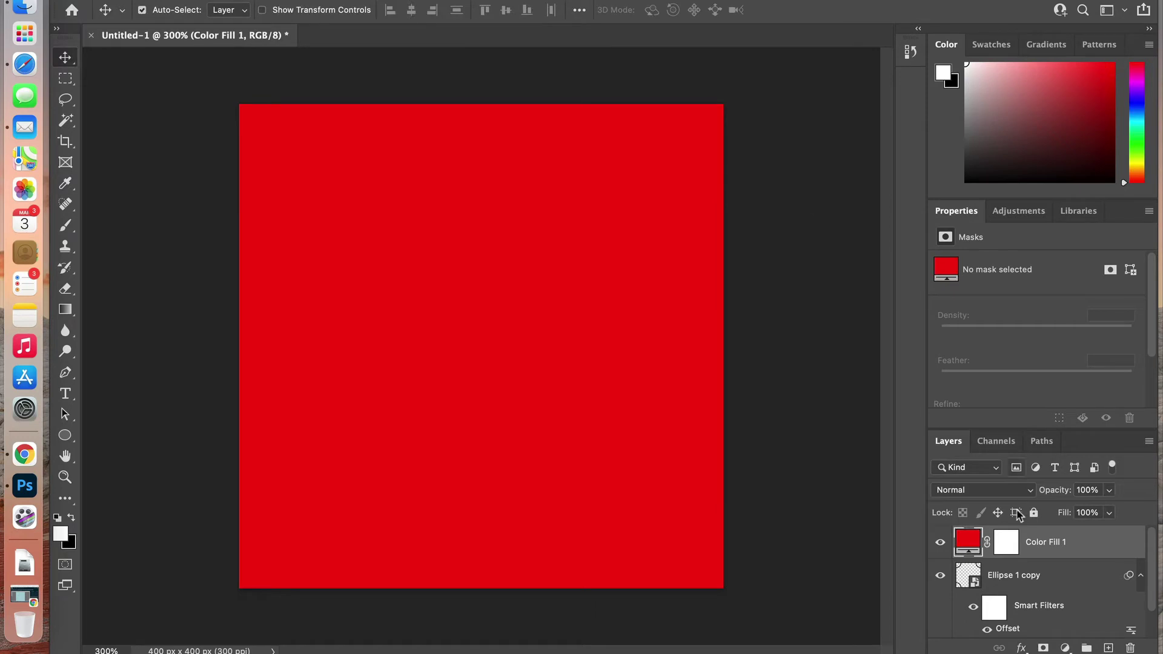
- Create a clipping mask from the Ellipse 1 copy layer onto the layer beneath it
{"action": "right_click", "coordinate": [992, 567]}
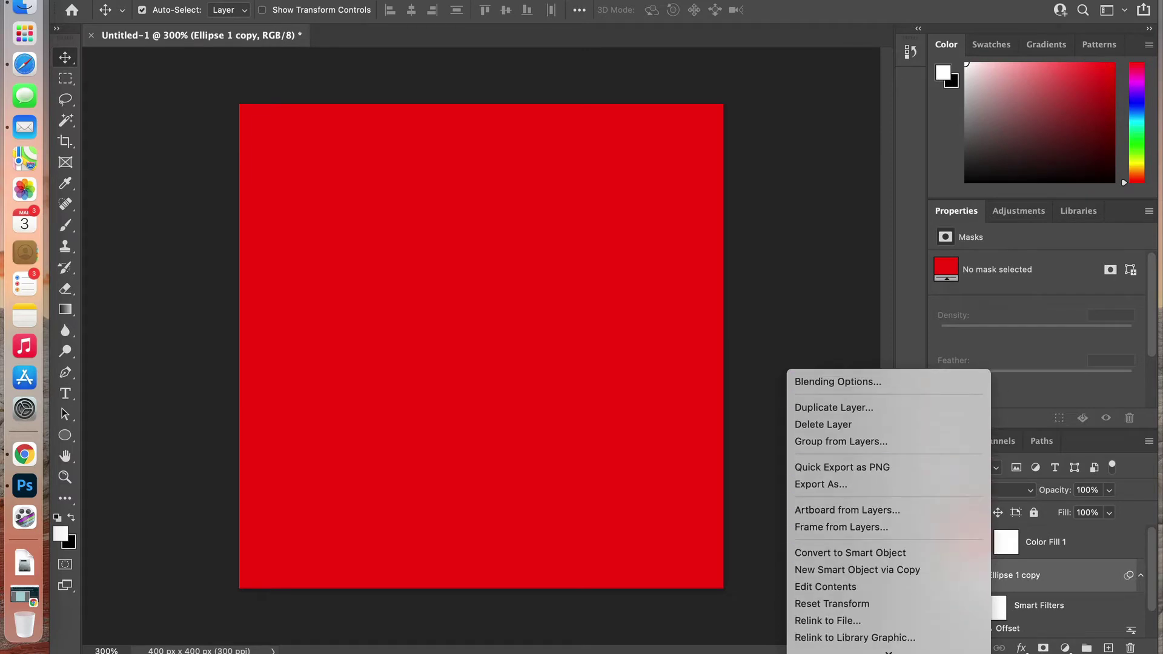
{"action": "scroll", "coordinate": [872, 602], "scroll_direction": "down", "scroll_amount": 3}
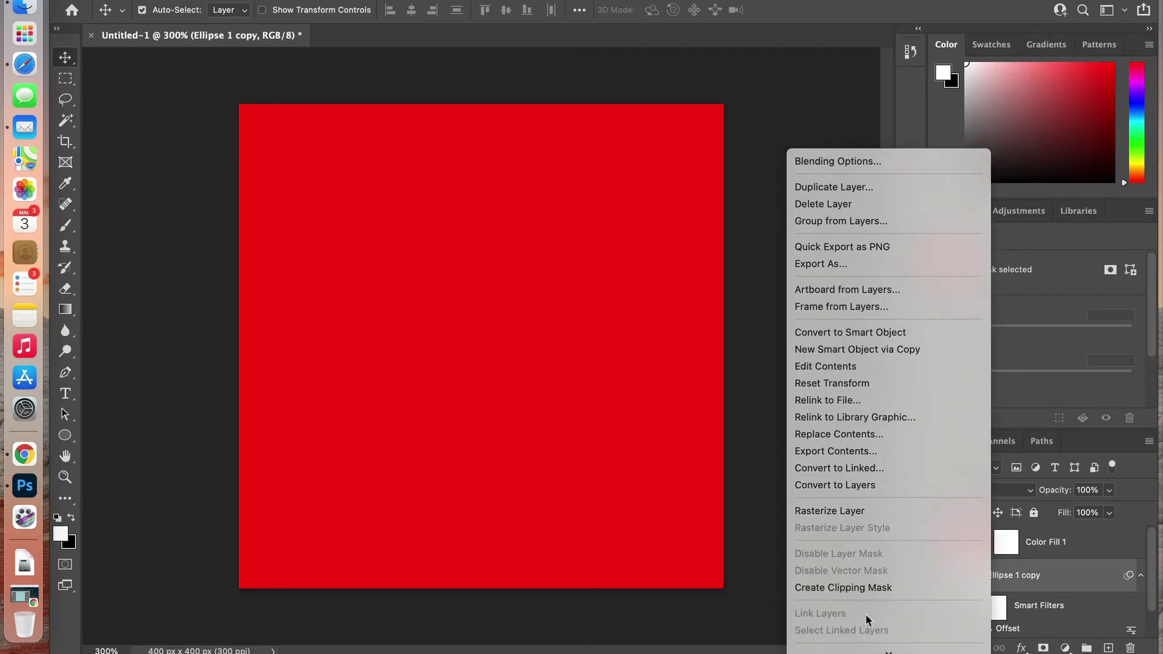
{"action": "left_click", "coordinate": [883, 588]}
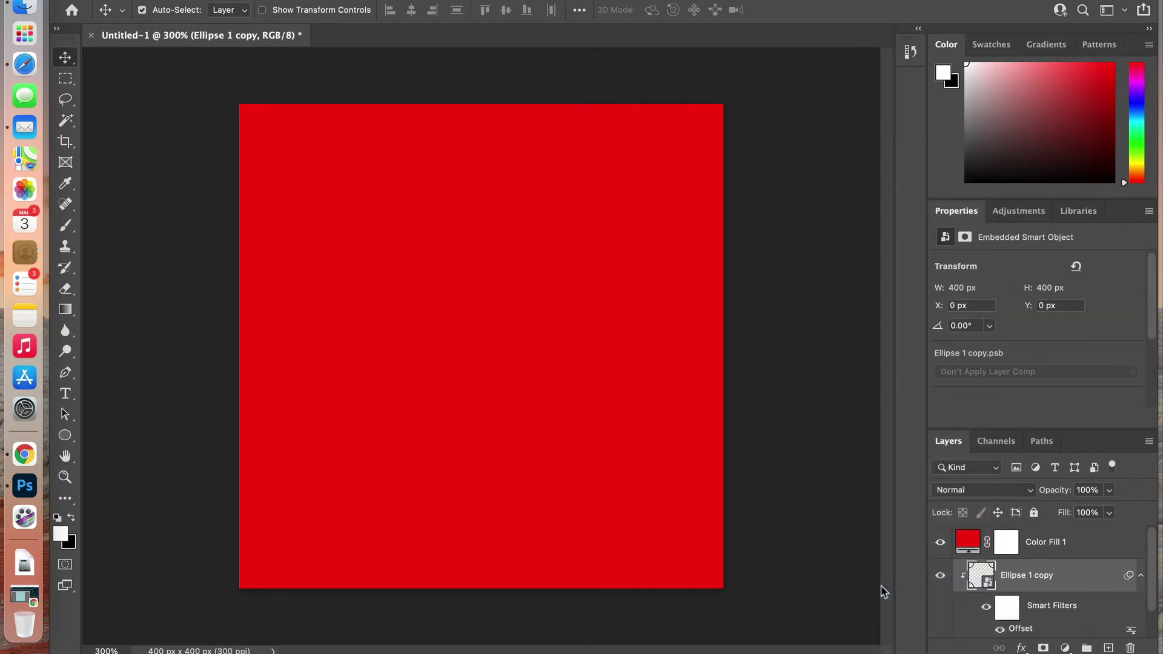
- Release the clipping mask from the Ellipse 1 copy layer
{"action": "right_click", "coordinate": [1023, 580]}
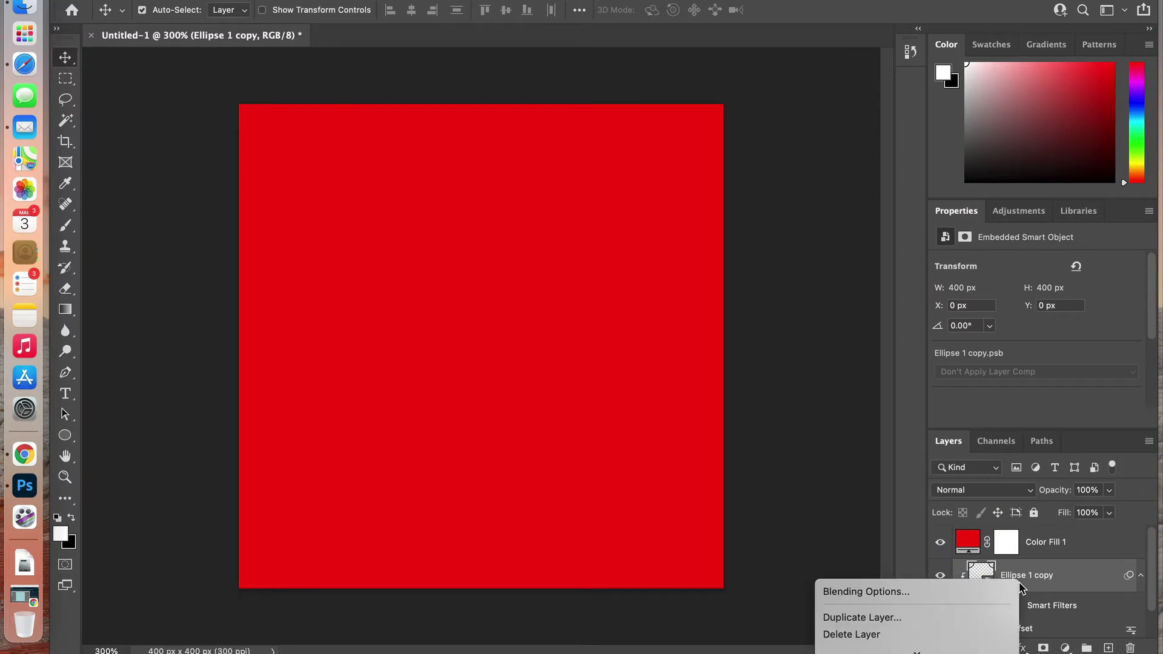
{"action": "left_click", "coordinate": [1033, 578]}
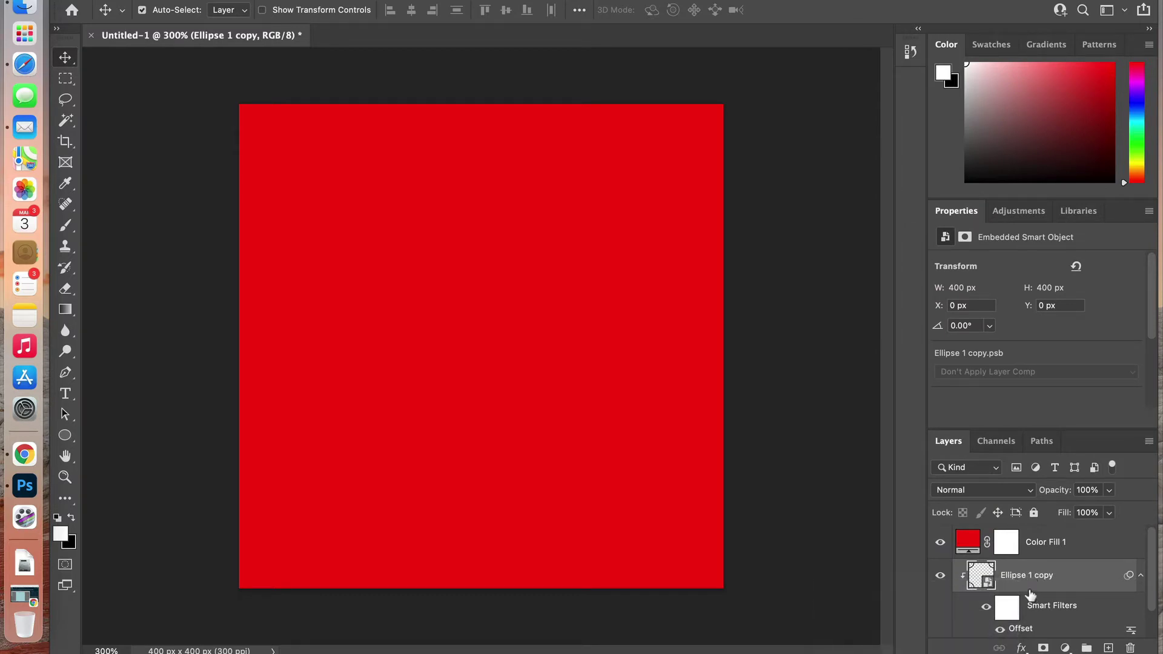
{"action": "scroll", "coordinate": [1030, 595], "scroll_direction": "up", "scroll_amount": 2}
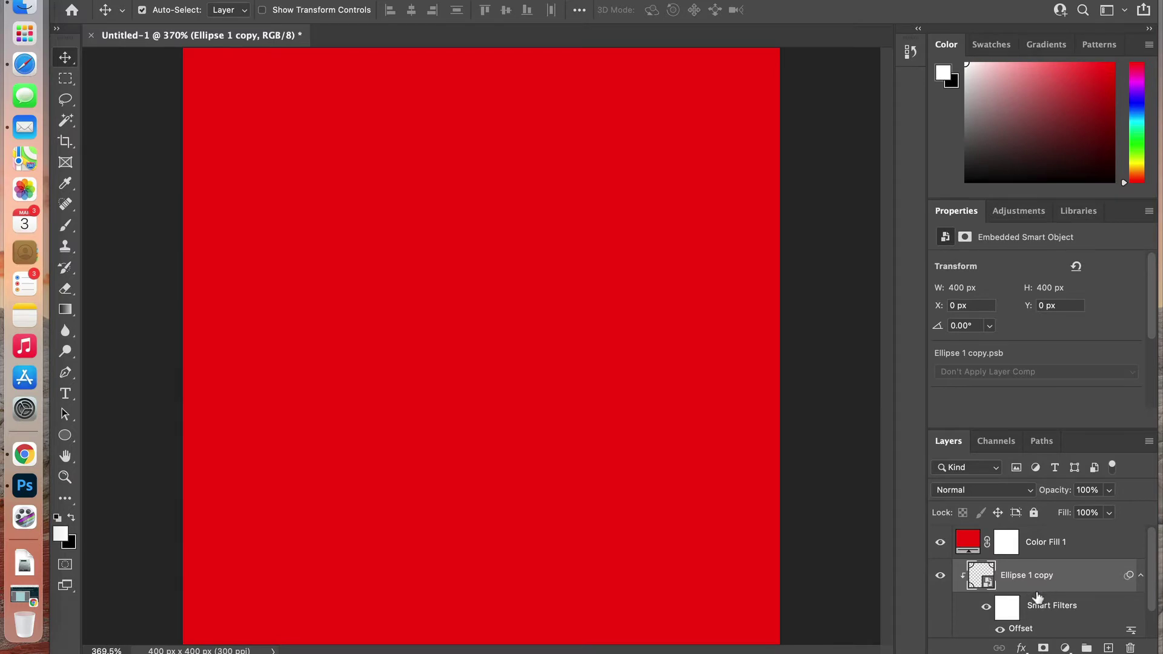
{"action": "right_click", "coordinate": [1038, 581]}
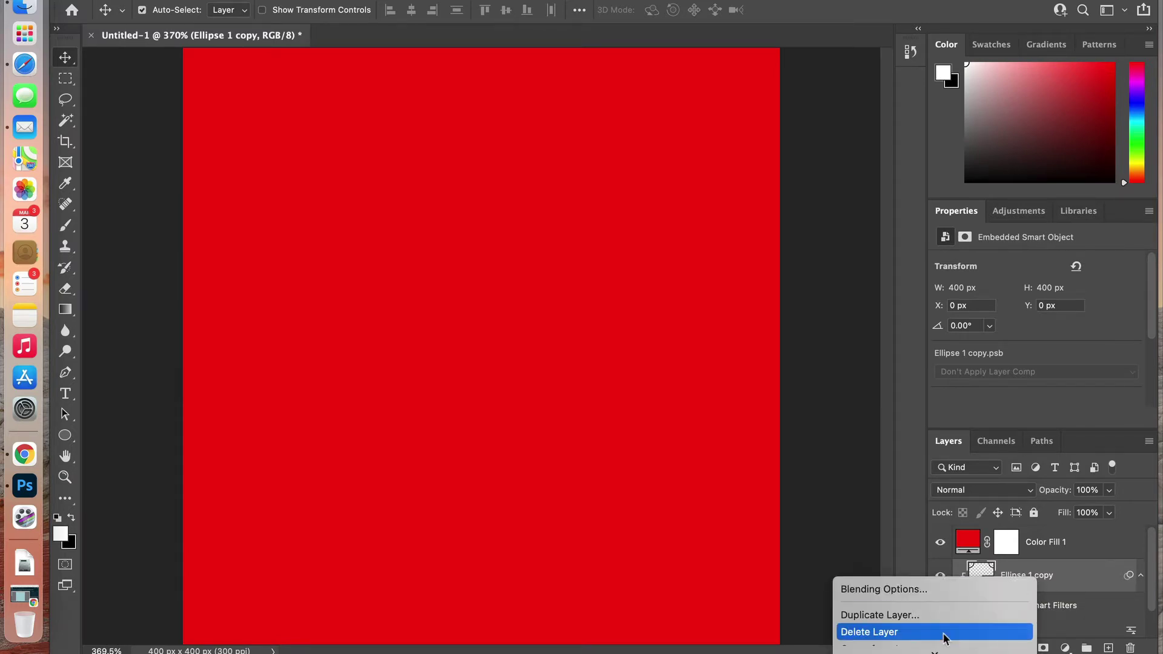
{"action": "mouse_move", "coordinate": [938, 649]}
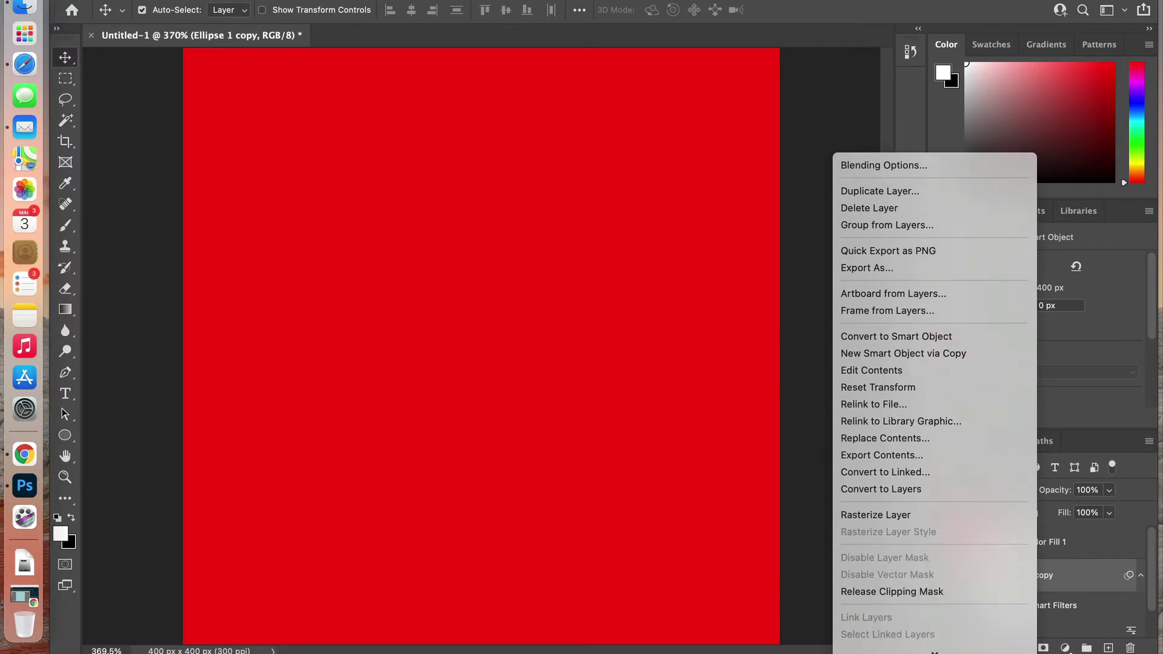
{"action": "left_click", "coordinate": [912, 539]}
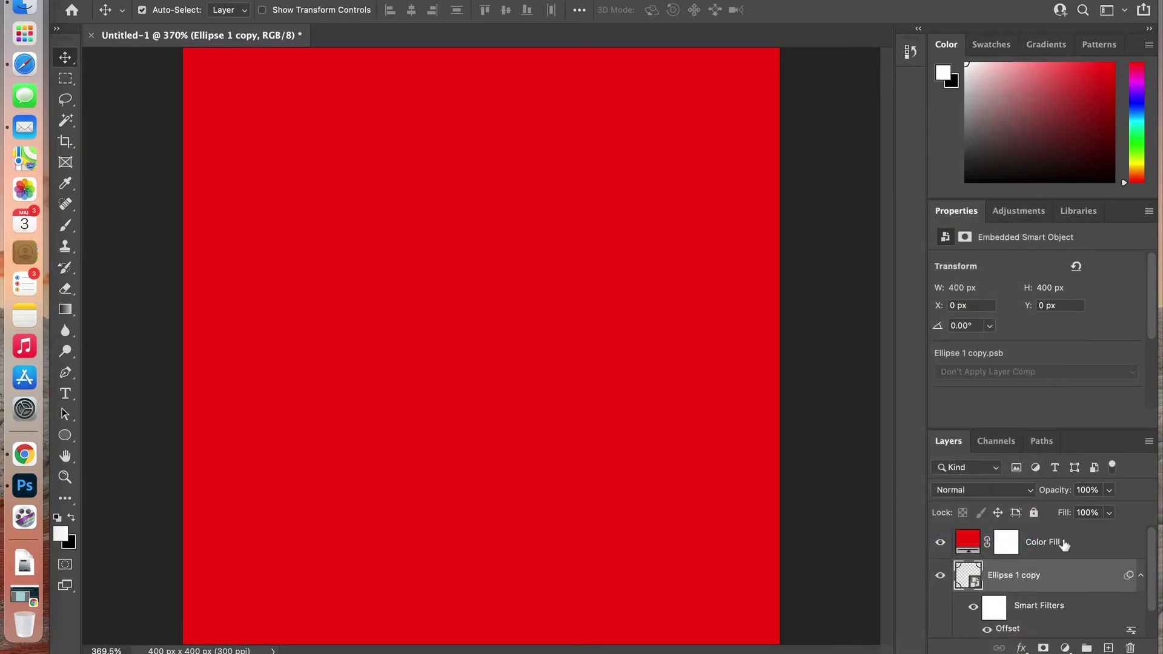
- Clip the red Color Fill 1 layer to the Ellipse 1 copy layer so only the offset rings are coloured
{"action": "left_click", "coordinate": [1064, 545]}
{"action": "right_click", "coordinate": [1038, 556]}
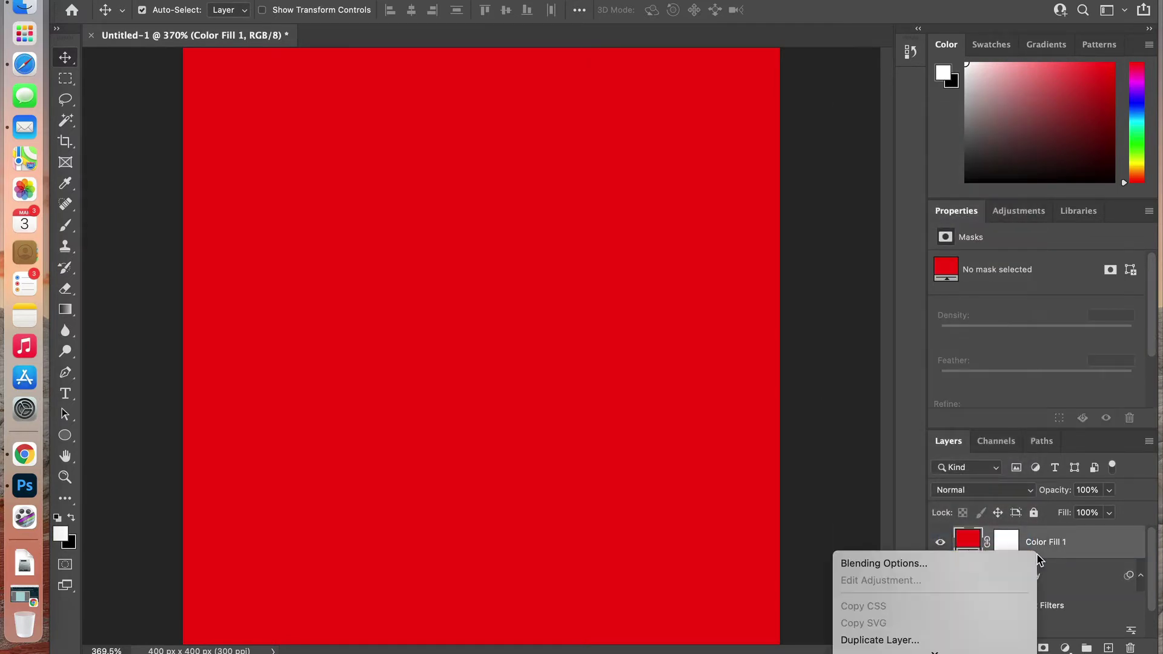
{"action": "mouse_move", "coordinate": [925, 645]}
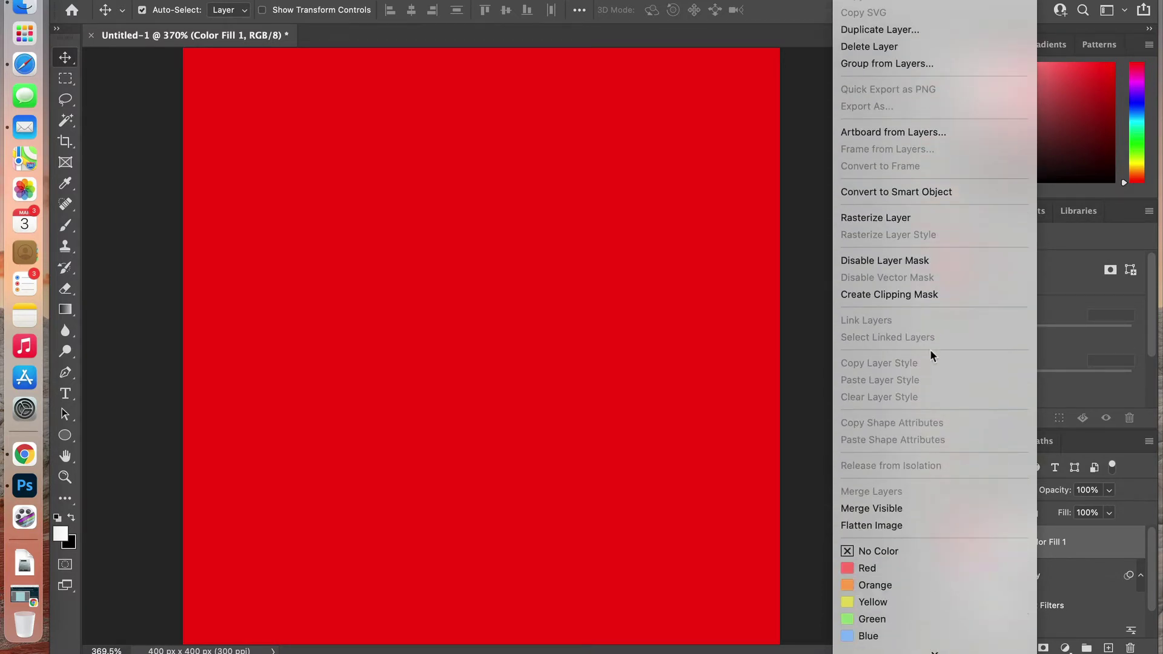
{"action": "left_click", "coordinate": [922, 294]}
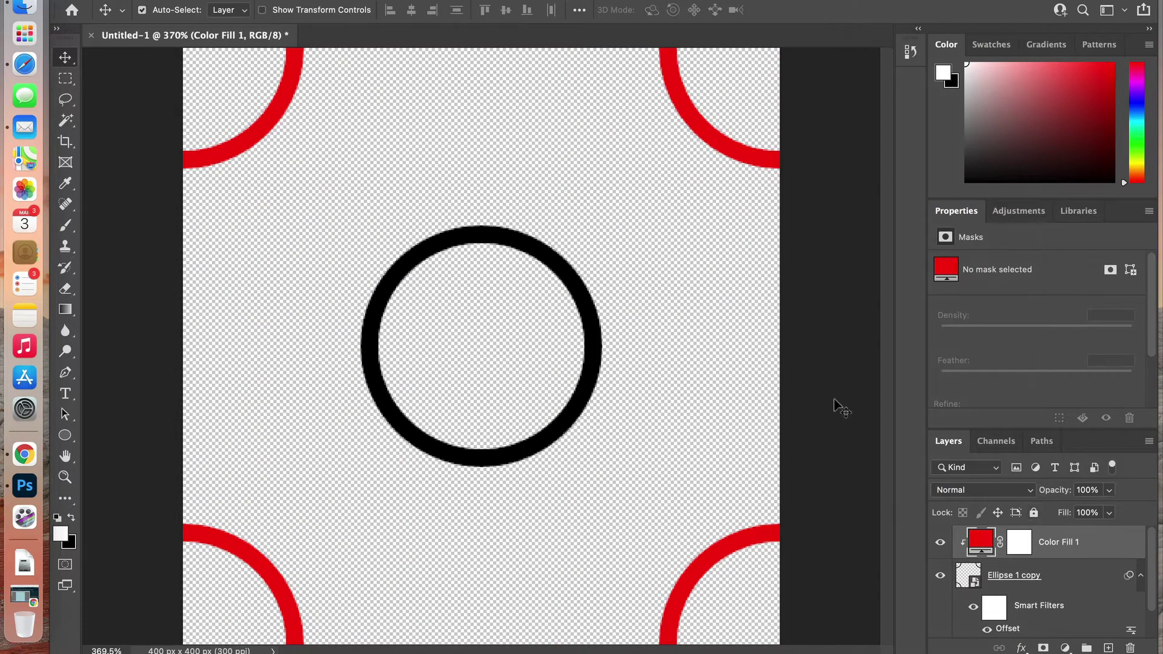
{"action": "key", "text": "super+minus"}
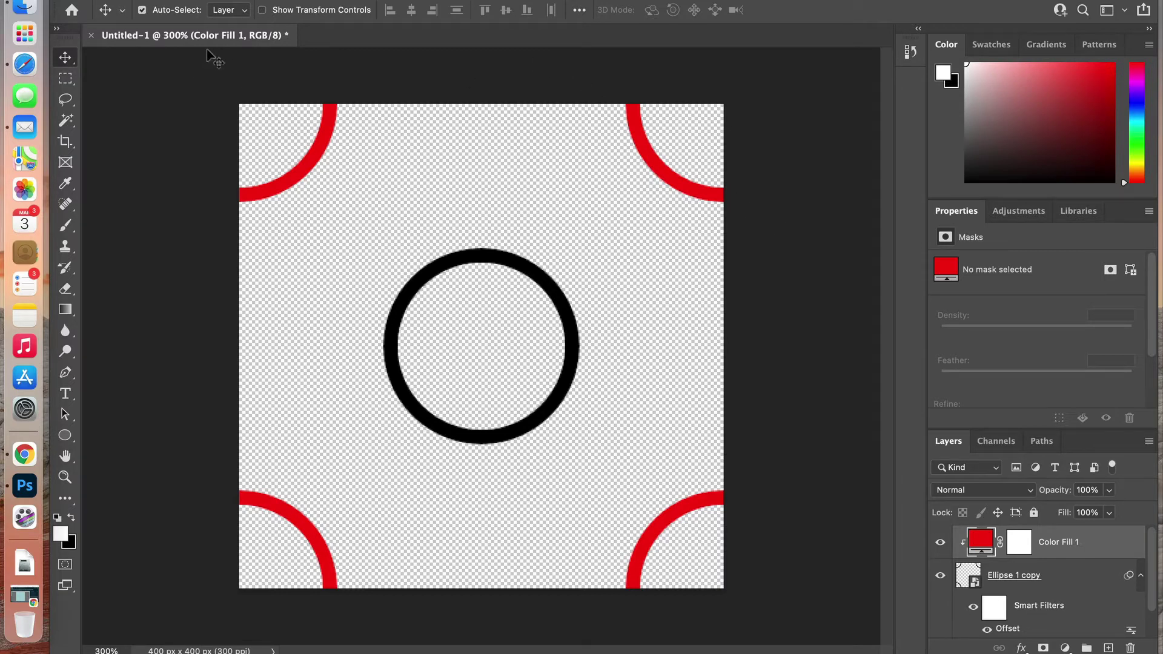
- Define the ring artwork as a pattern named "open circles"
{"action": "left_click", "coordinate": [159, 0]}
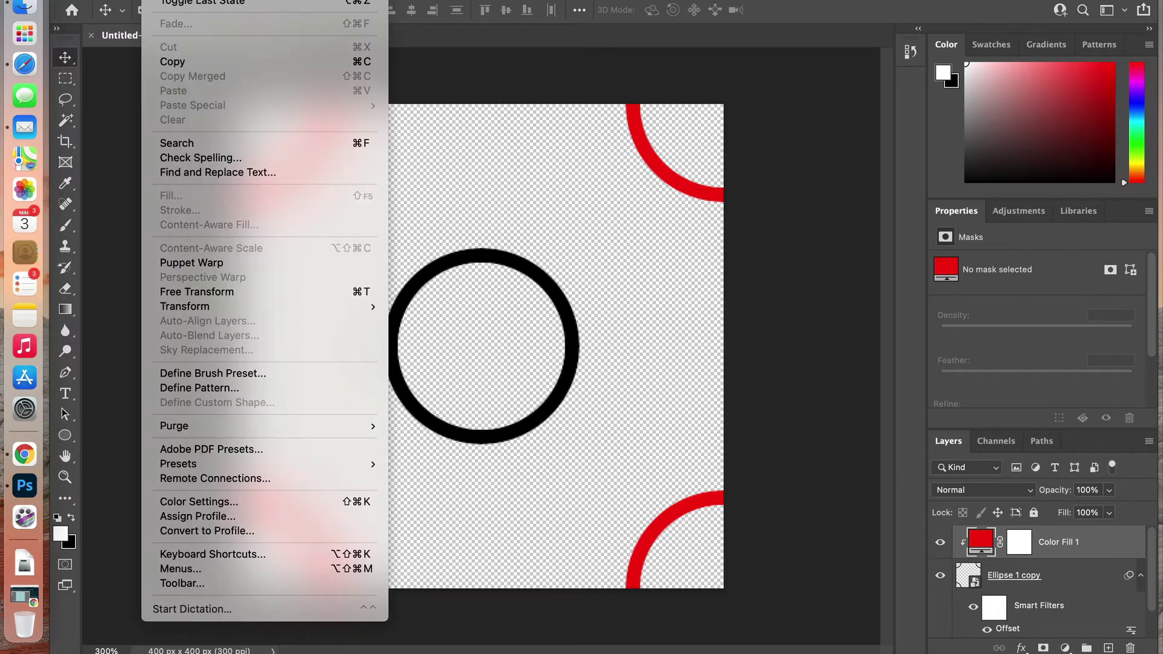
{"action": "left_click", "coordinate": [232, 388]}
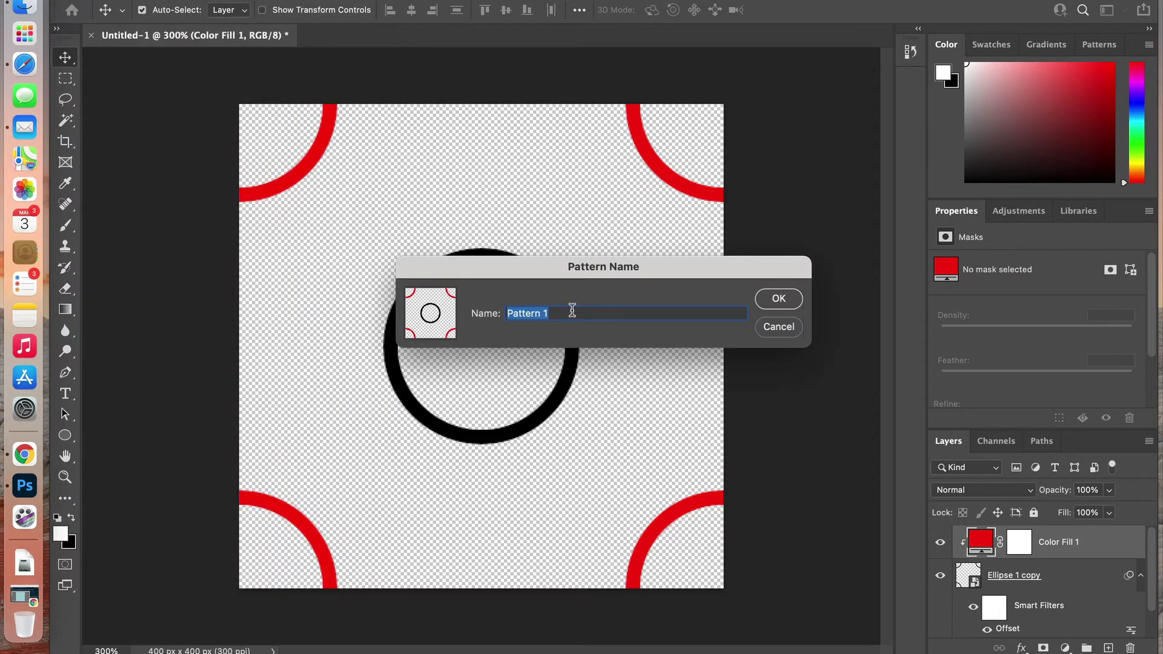
{"action": "type", "text": "open circles"}
{"action": "left_click", "coordinate": [781, 298]}
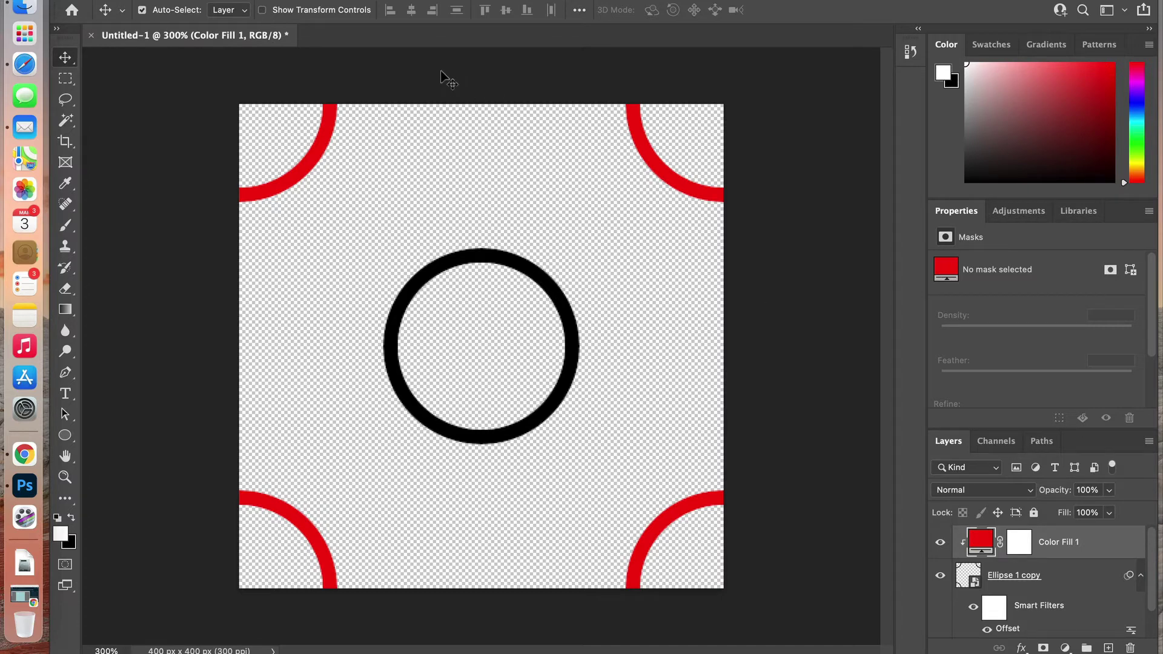
- Create a new document 12 inches wide and 12 inches high with white background contents
{"action": "left_click", "coordinate": [124, 0]}
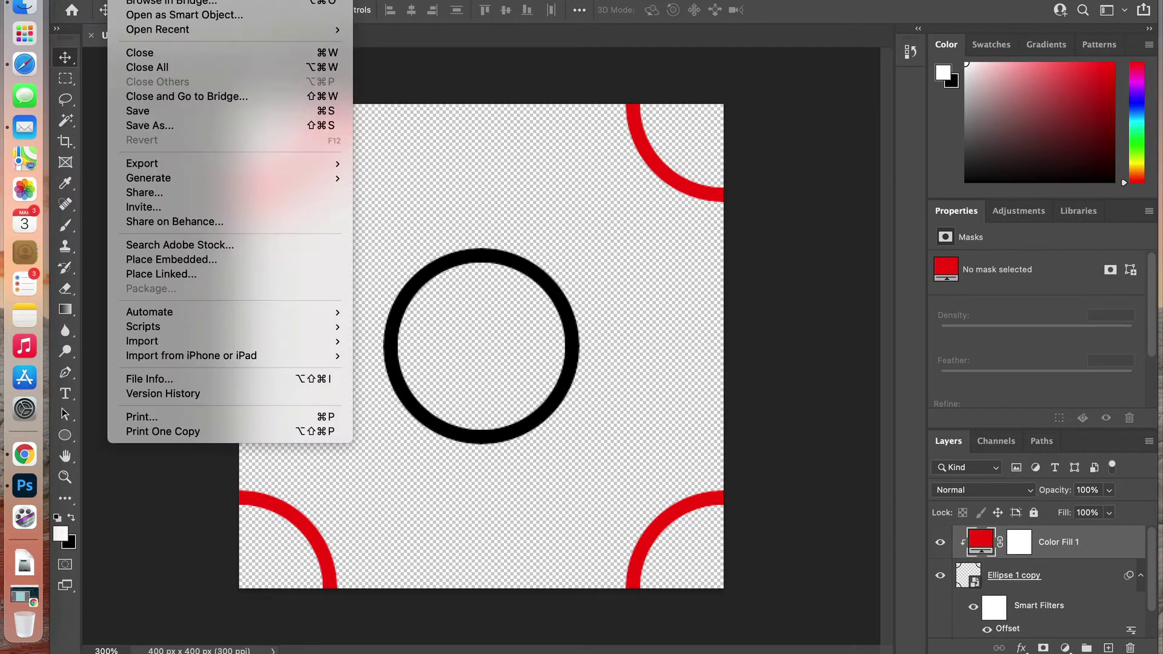
{"action": "key", "text": "super+n"}
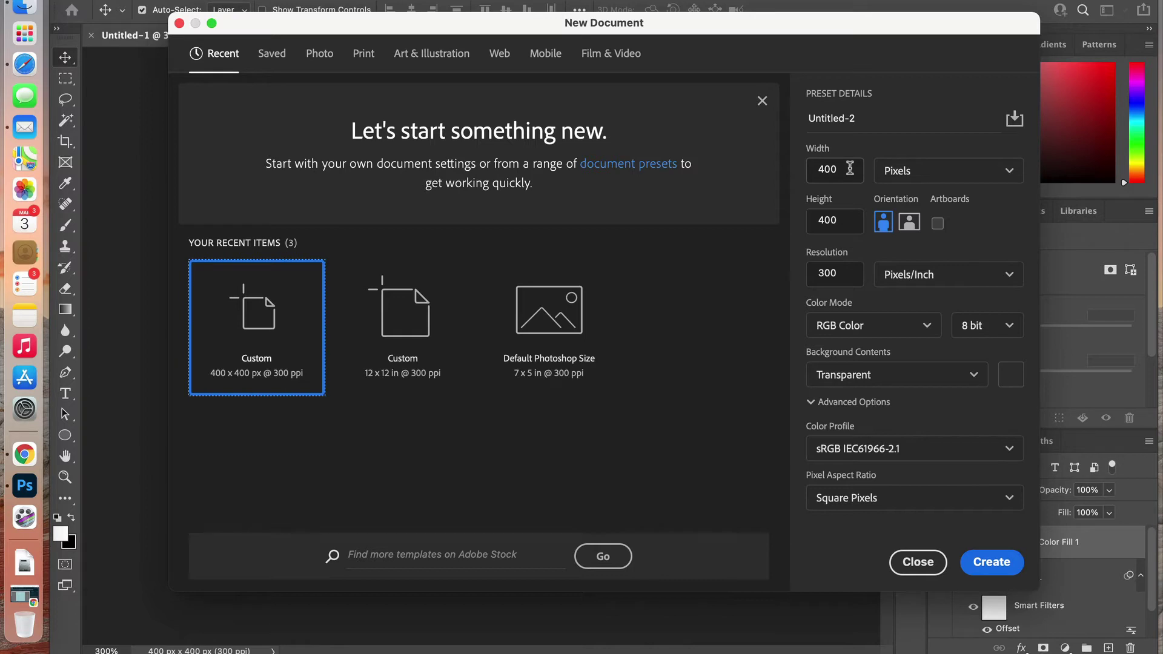
{"action": "left_click", "coordinate": [909, 171]}
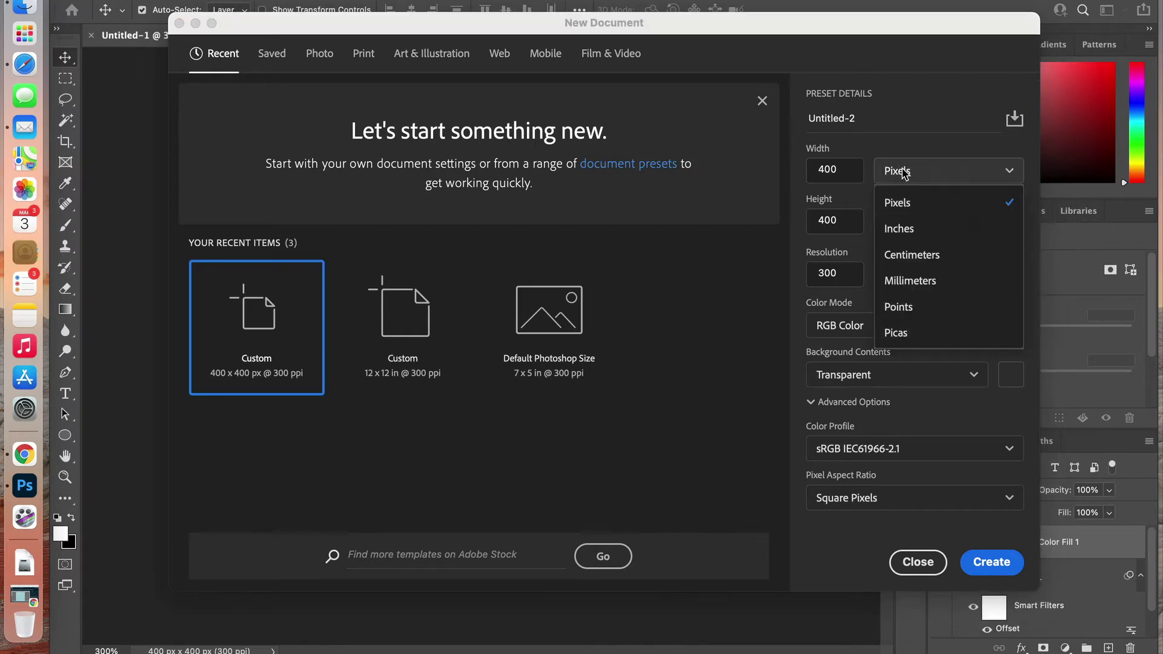
{"action": "left_click", "coordinate": [907, 226]}
{"action": "double_click", "coordinate": [826, 169]}
{"action": "type", "text": "12"}
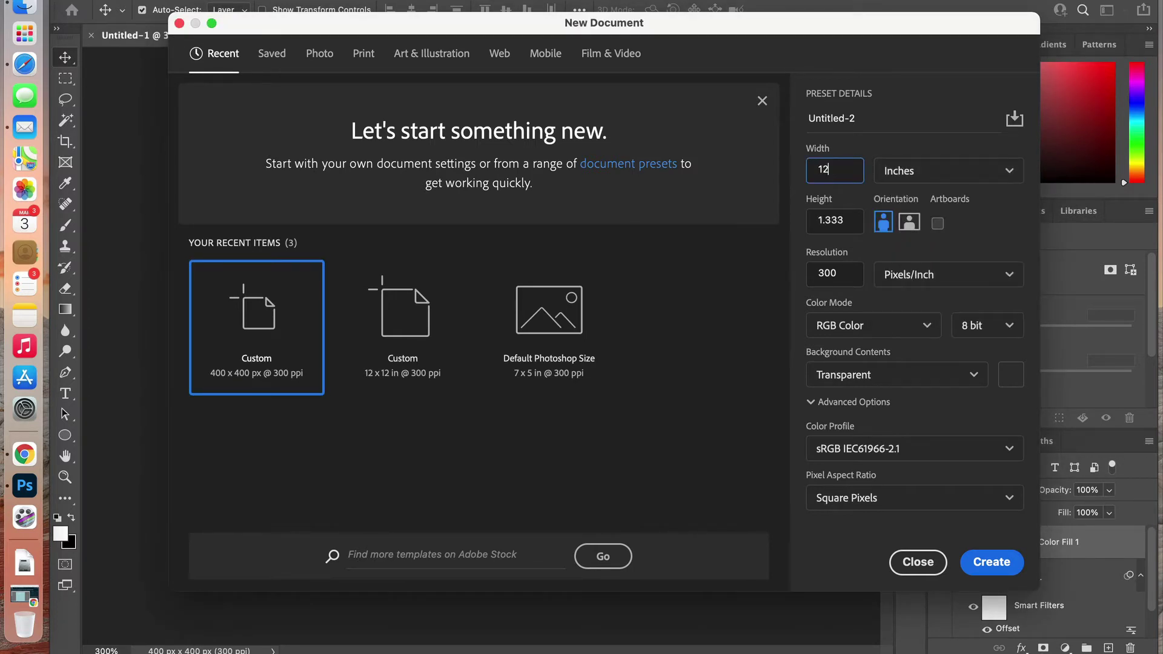
{"action": "double_click", "coordinate": [836, 224]}
{"action": "type", "text": "12"}
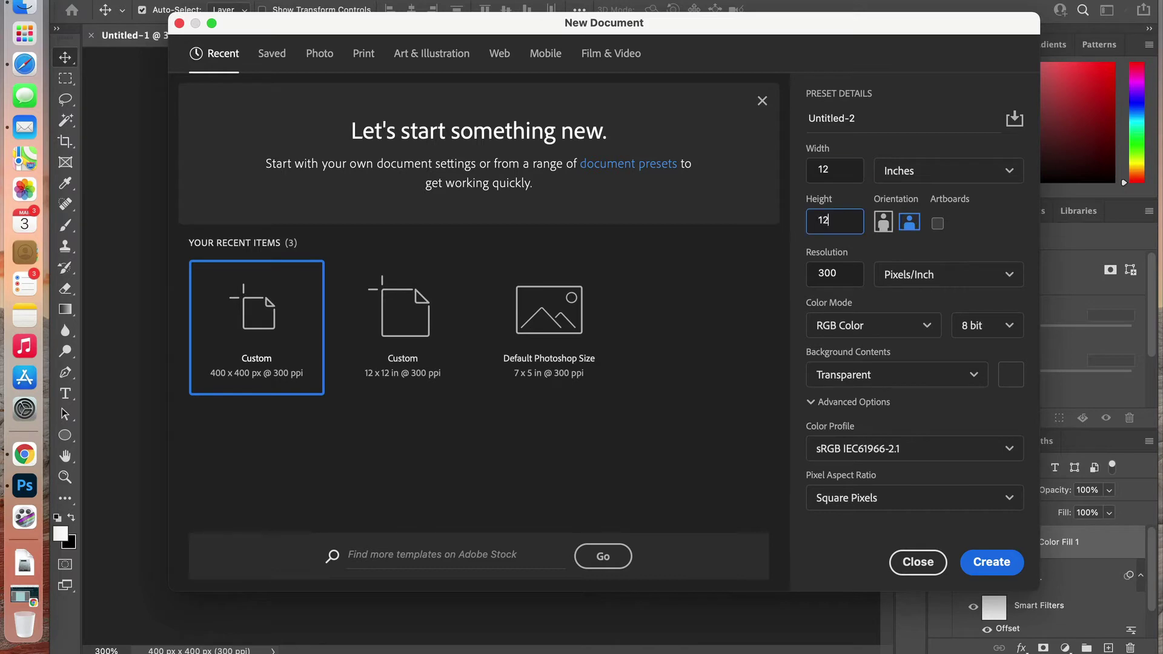
{"action": "left_click", "coordinate": [872, 253]}
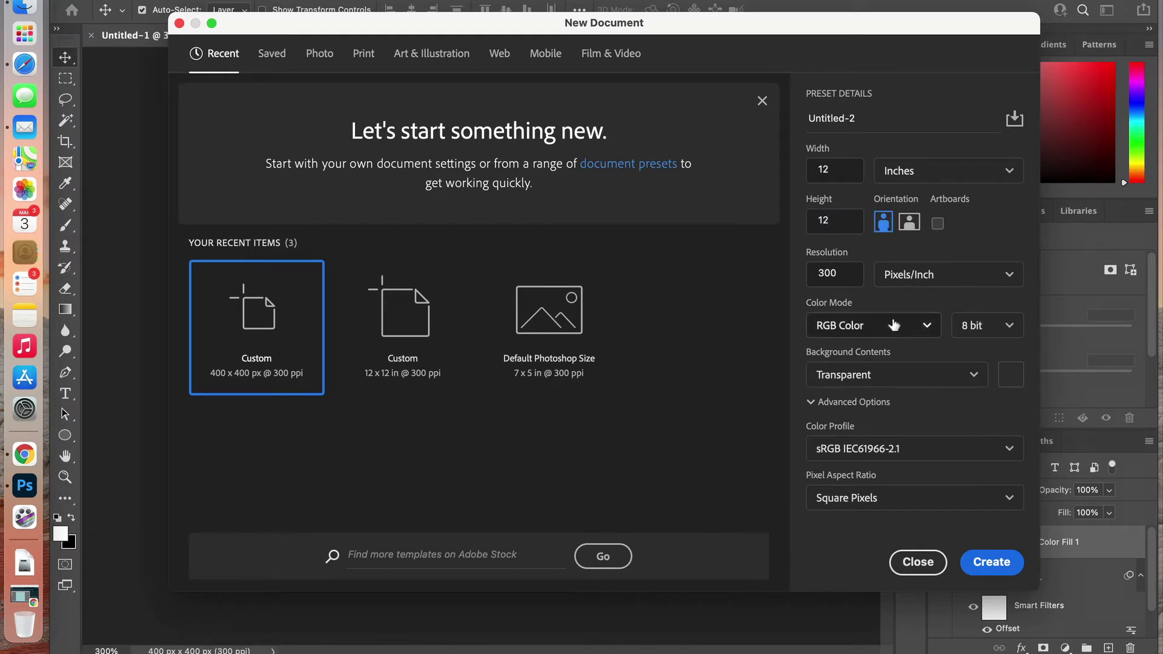
{"action": "left_click", "coordinate": [918, 378]}
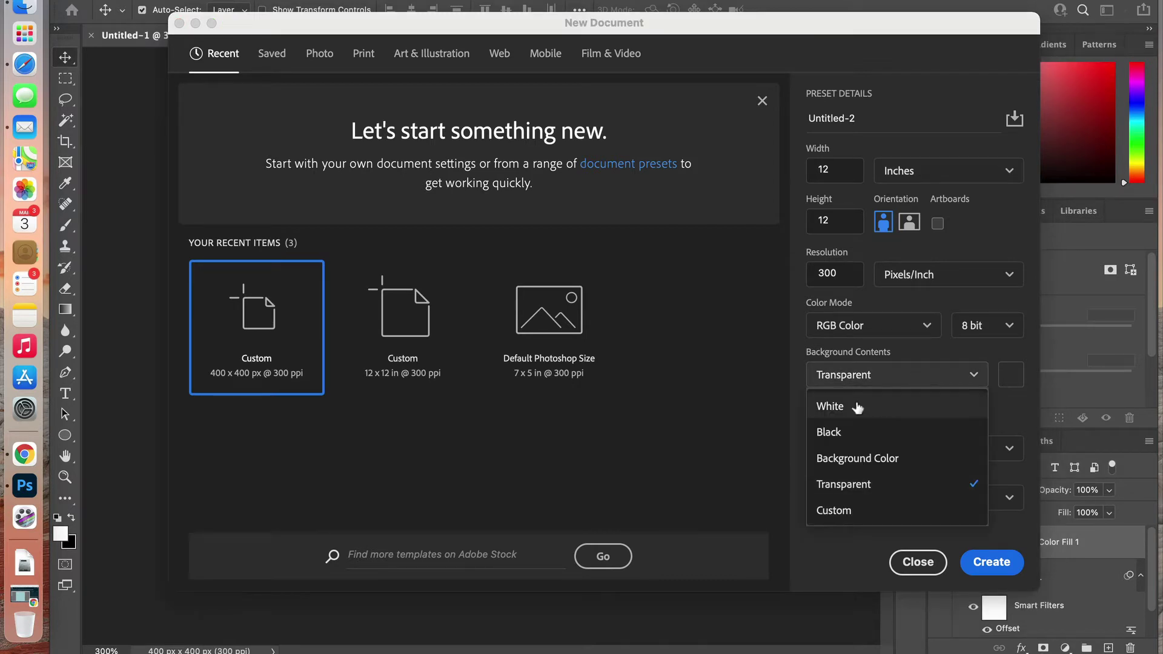
{"action": "left_click", "coordinate": [870, 409]}
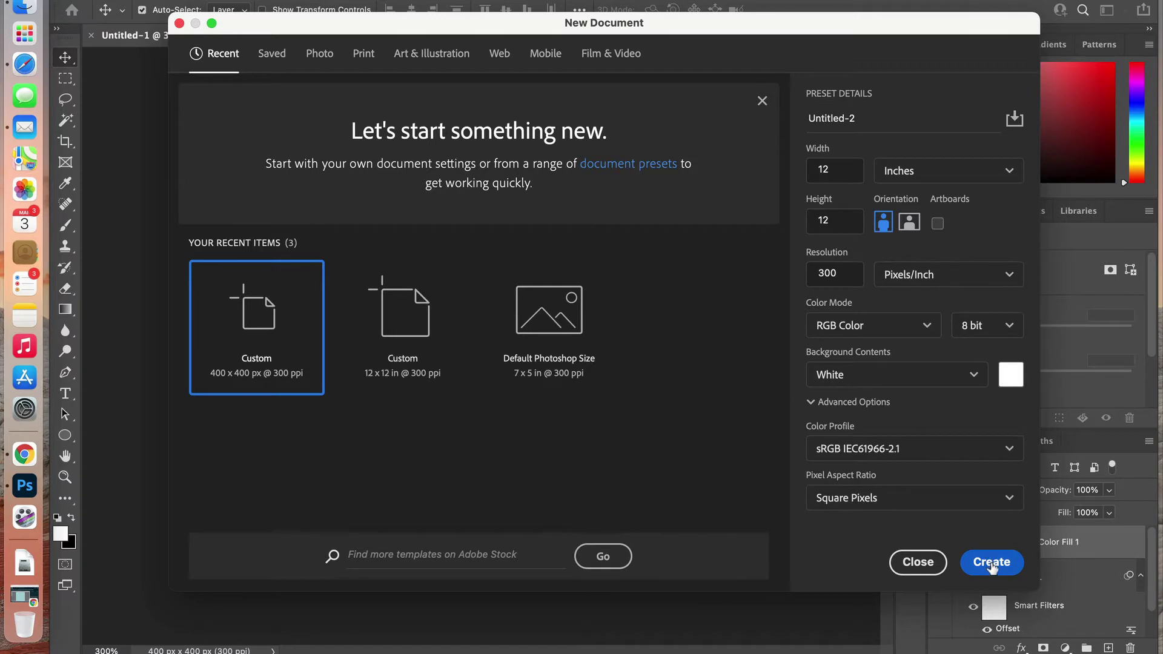
{"action": "left_click", "coordinate": [992, 563]}
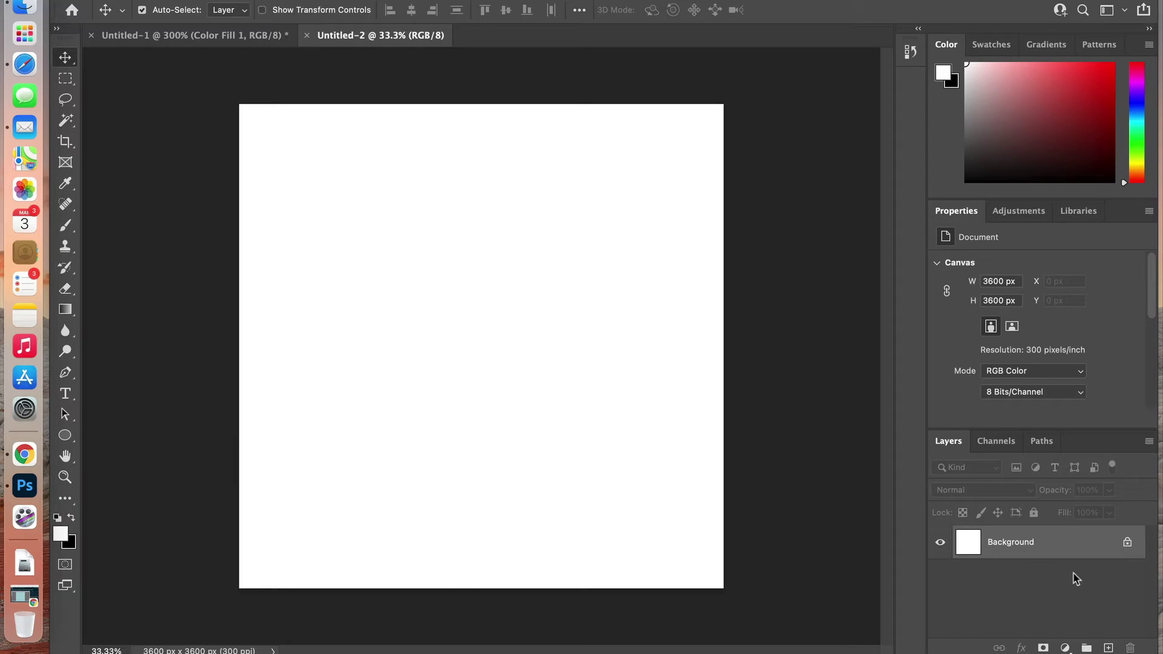
- Add a Pattern fill layer above the Background using the red and black open circles pattern
{"action": "left_click", "coordinate": [1066, 648]}
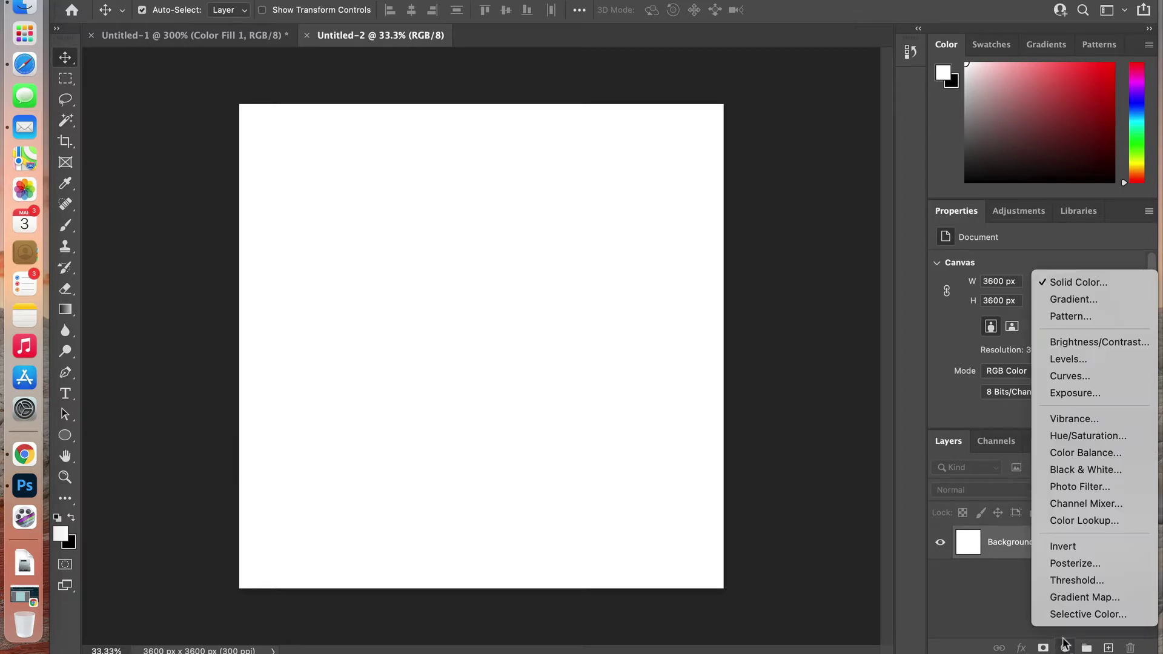
{"action": "left_click", "coordinate": [1084, 317]}
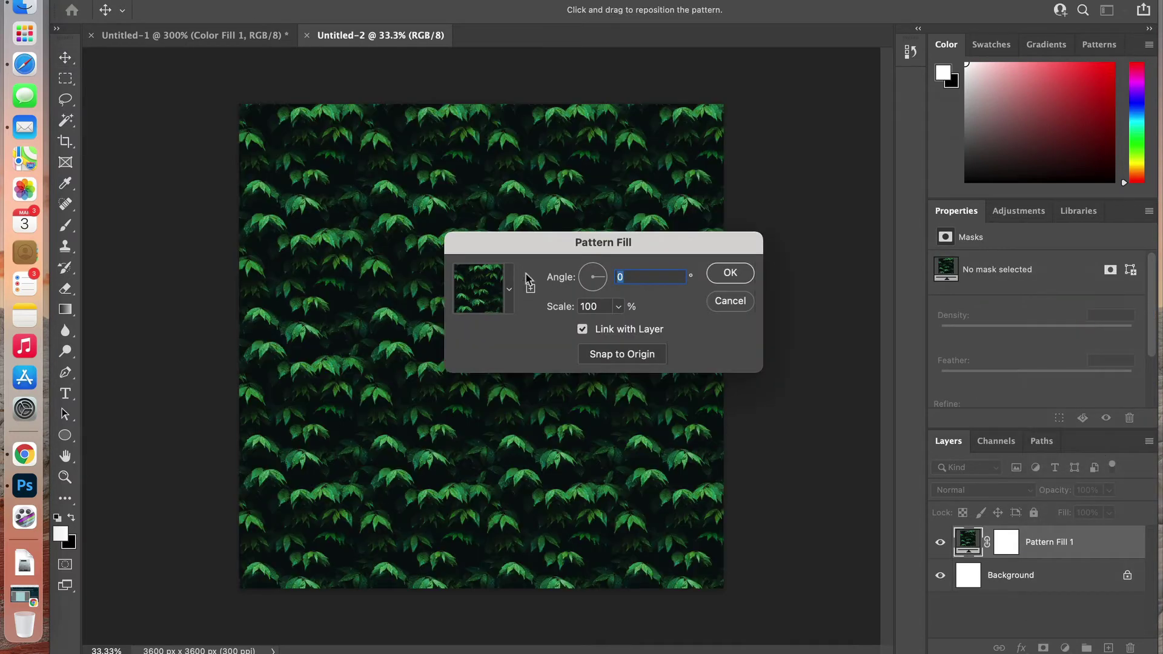
{"action": "left_click", "coordinate": [509, 289]}
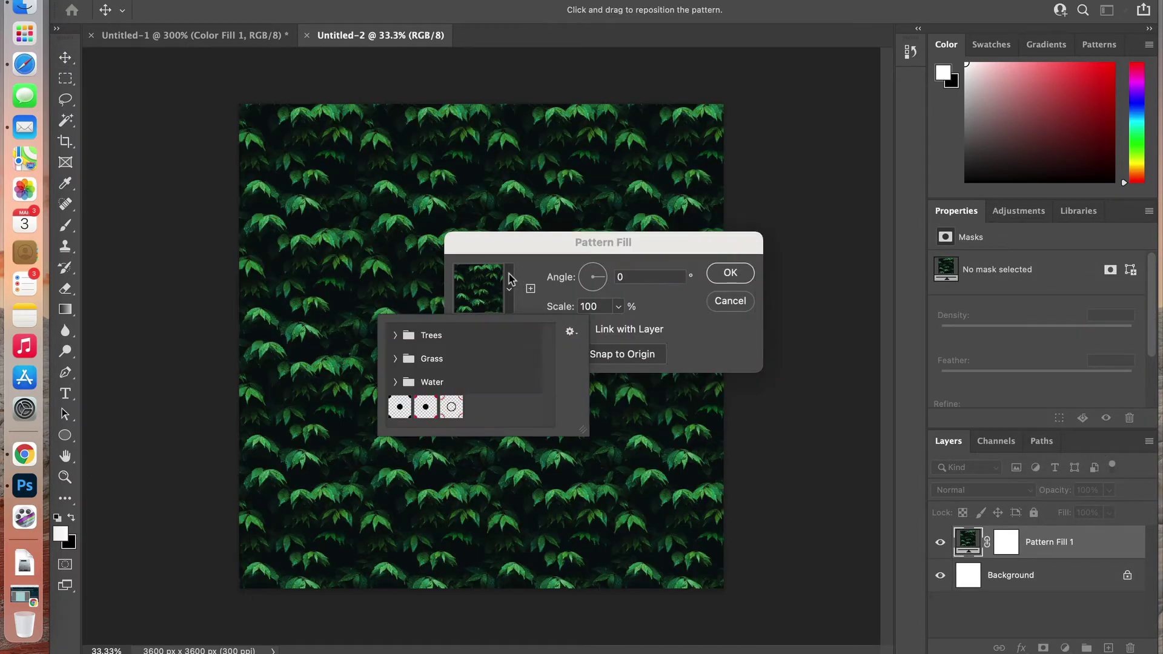
{"action": "left_click", "coordinate": [451, 409]}
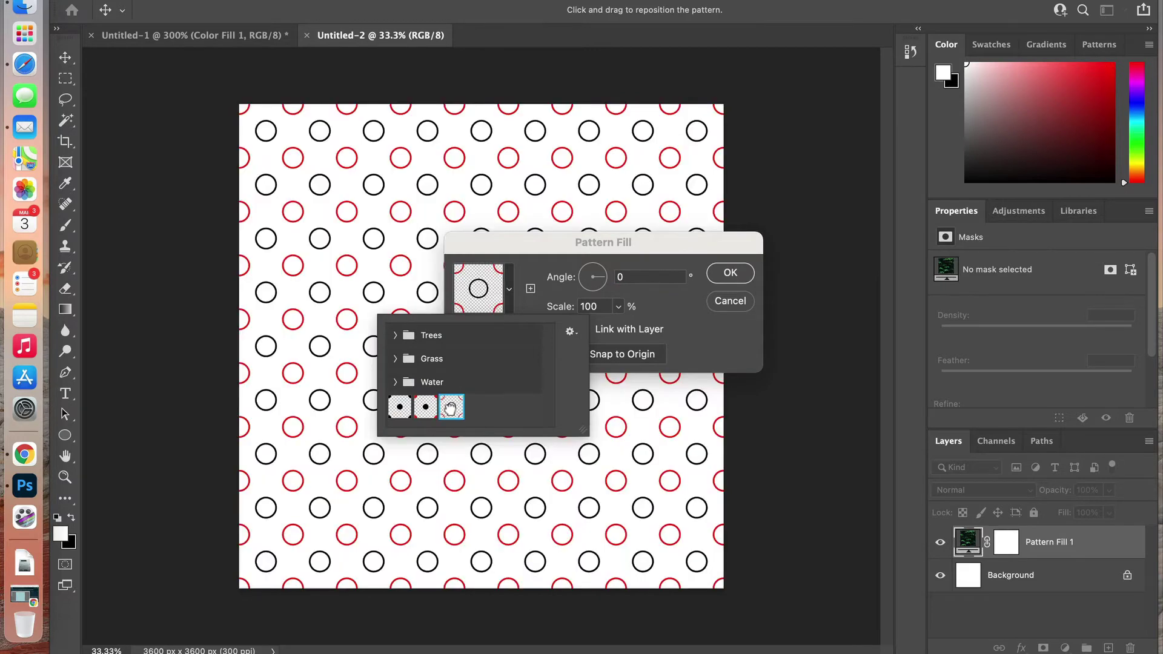
{"action": "left_click", "coordinate": [712, 344]}
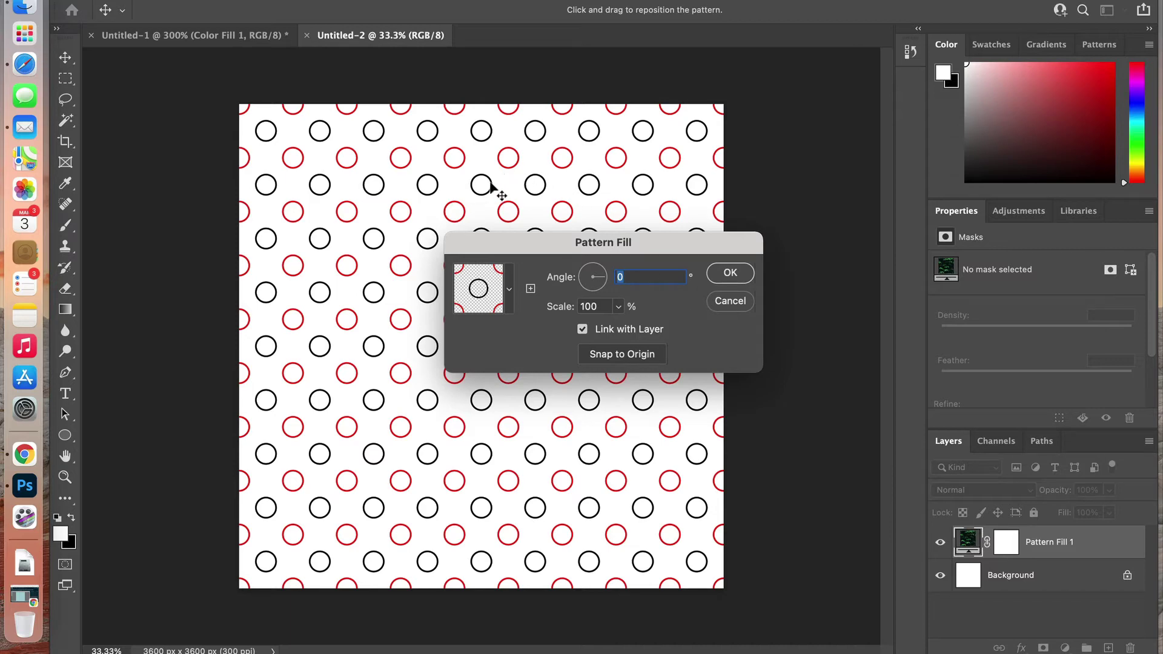
- Try shifting the pattern on the canvas, snap it back to the origin and accept the pattern fill
{"action": "left_click_drag", "start_coordinate": [491, 184], "coordinate": [518, 177]}
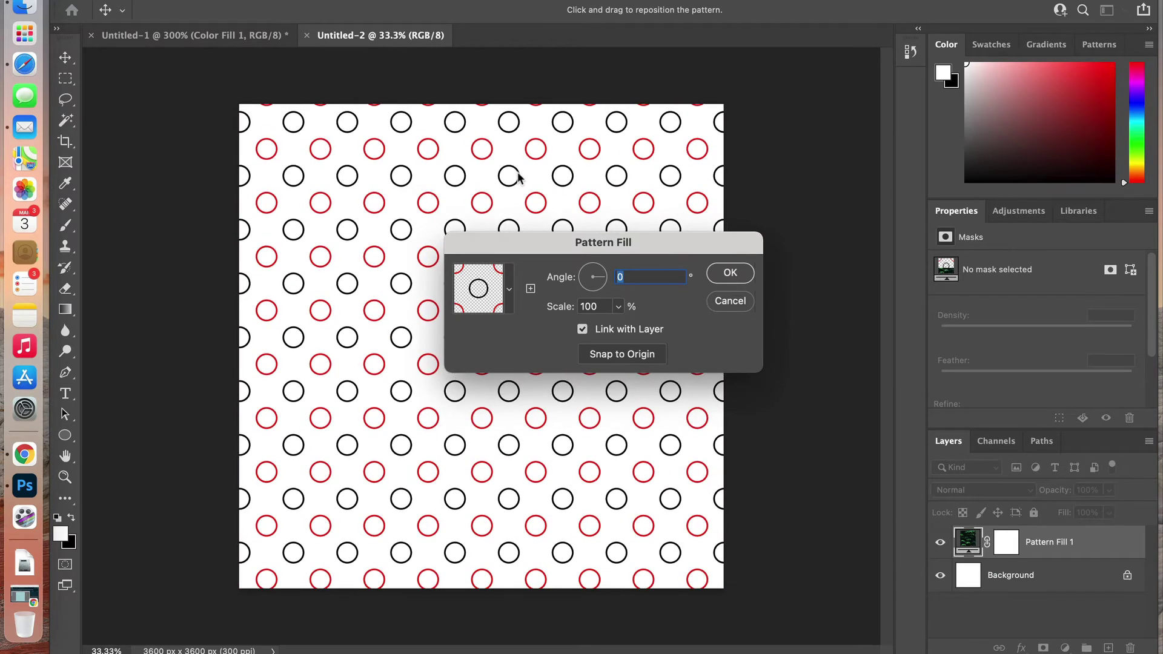
{"action": "left_click", "coordinate": [659, 357]}
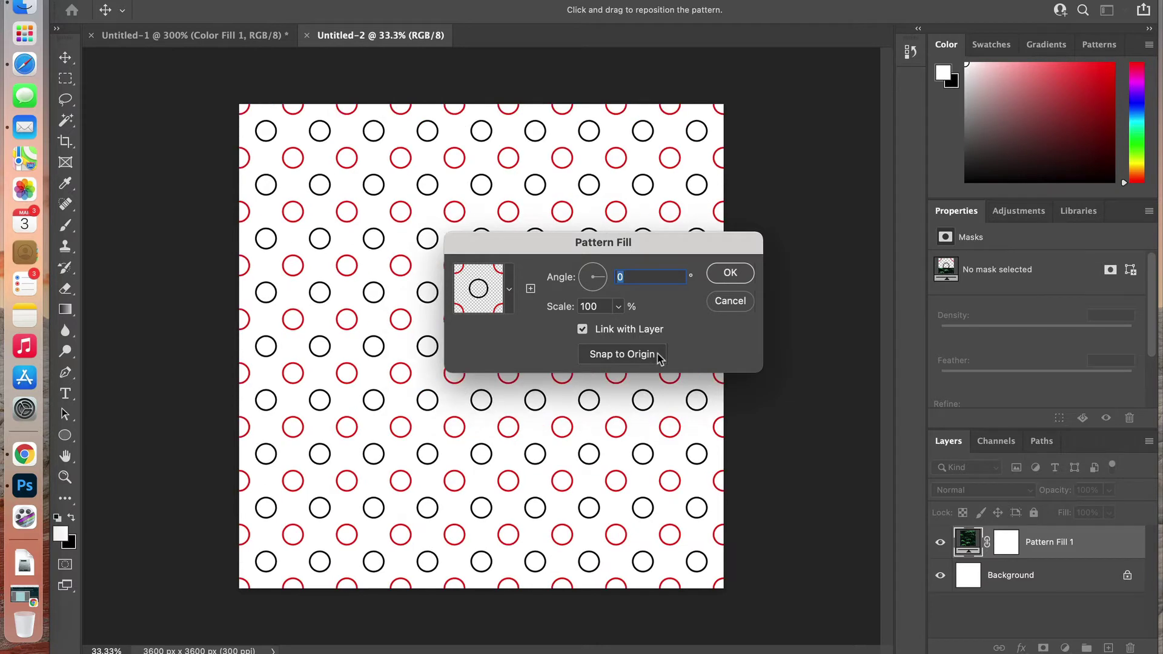
{"action": "left_click", "coordinate": [730, 273]}
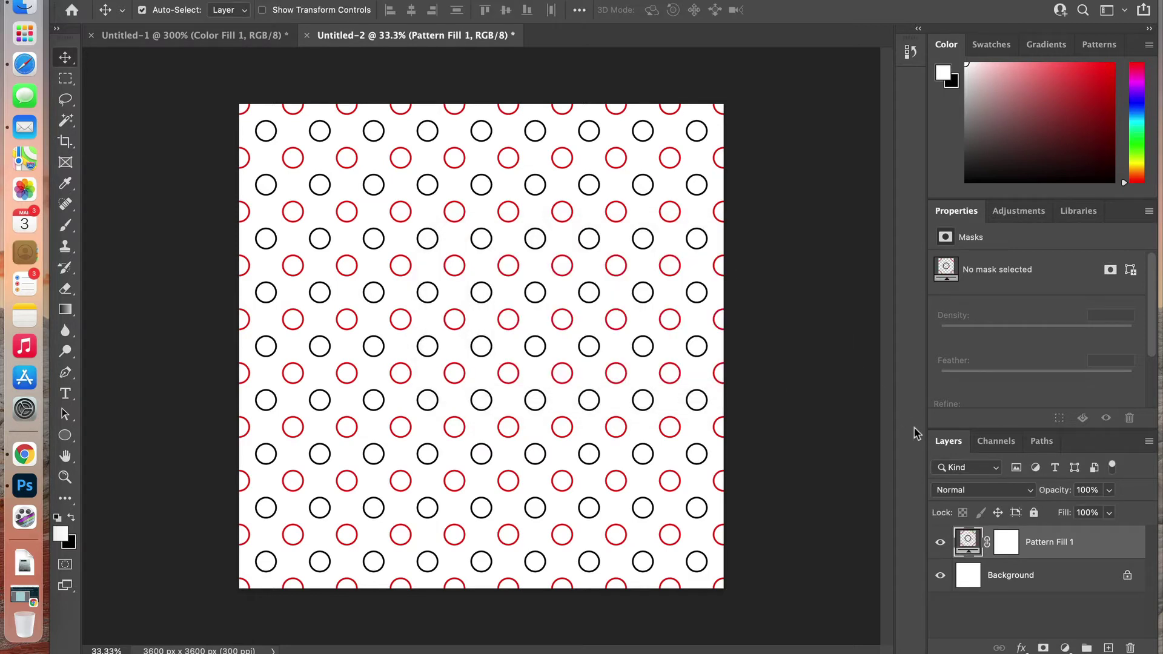
- Add a medium blue Solid Color fill layer above Pattern Fill 1 and clip it to that pattern layer
{"action": "left_click", "coordinate": [1066, 648]}
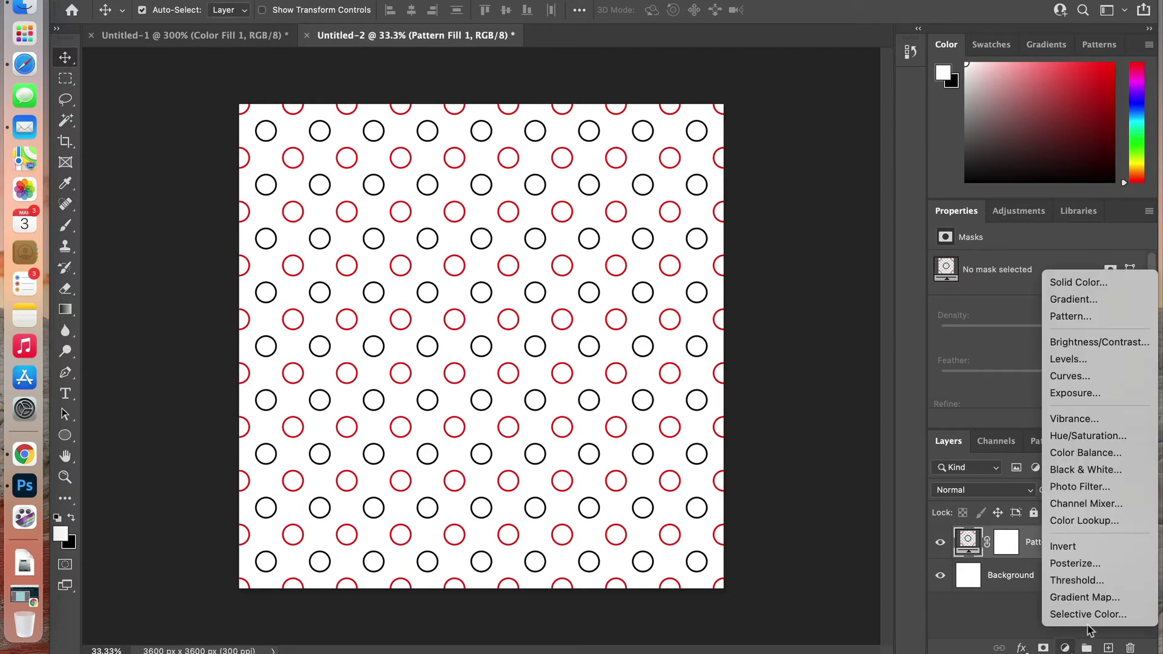
{"action": "left_click", "coordinate": [1119, 283]}
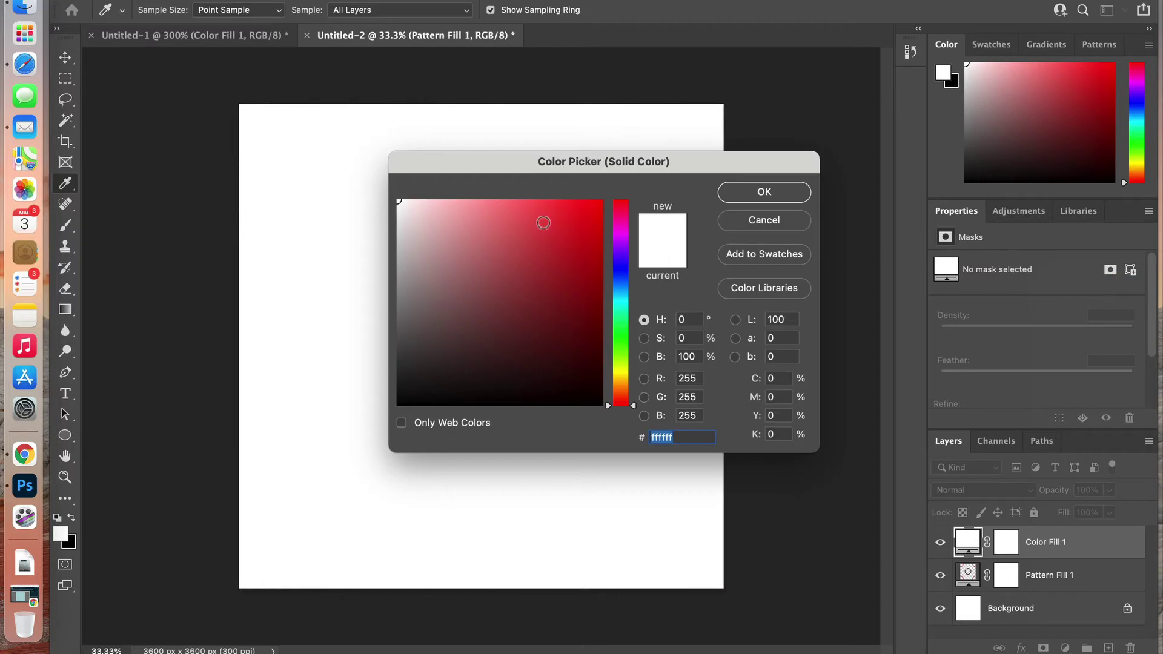
{"action": "left_click", "coordinate": [622, 271]}
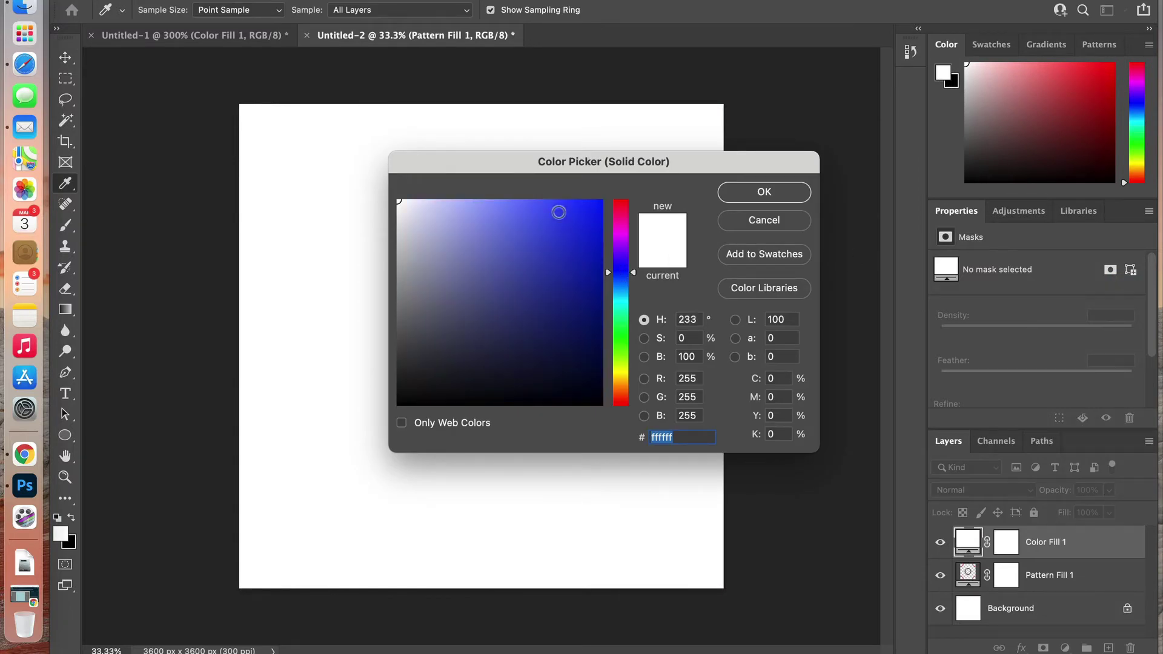
{"action": "left_click", "coordinate": [538, 216]}
{"action": "left_click", "coordinate": [755, 191]}
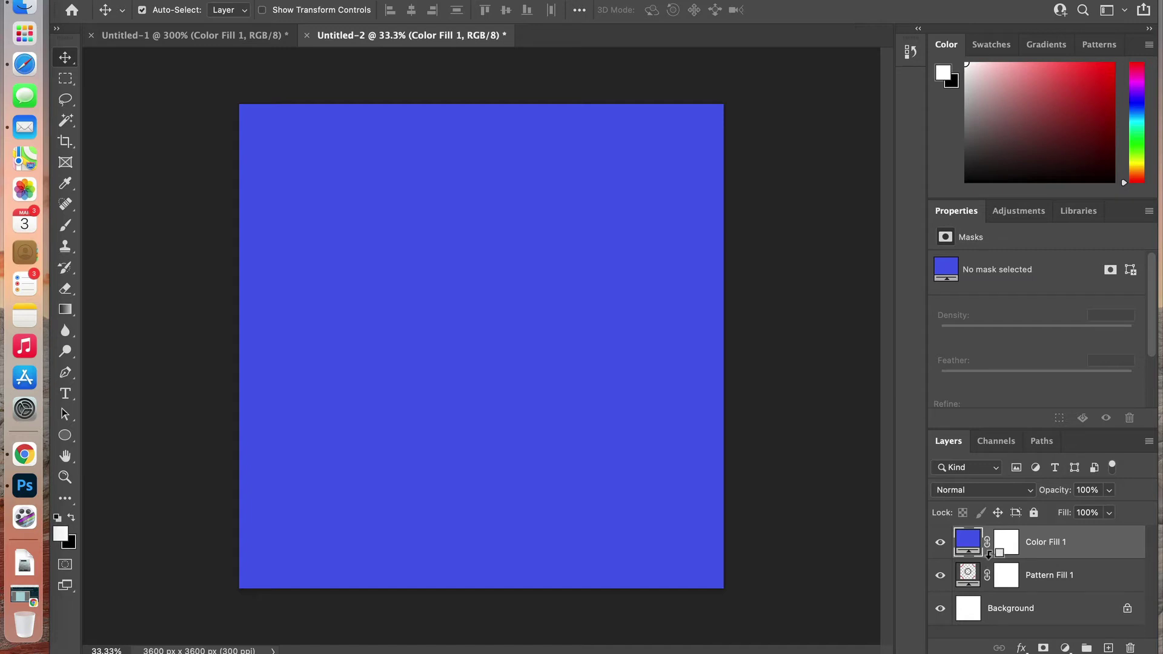
{"action": "left_click", "coordinate": [990, 559], "text": "alt"}
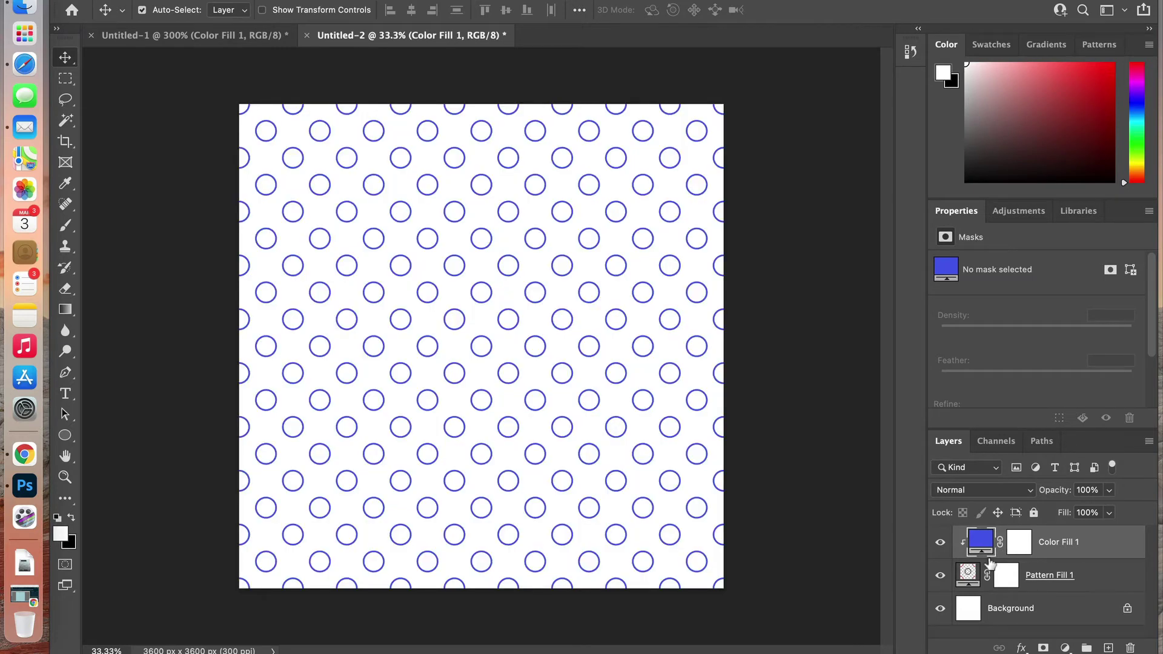
- Add a Solid Color fill layer directly above the Background in a pale greenish off-white, f1f2e8
{"action": "left_click", "coordinate": [1034, 613]}
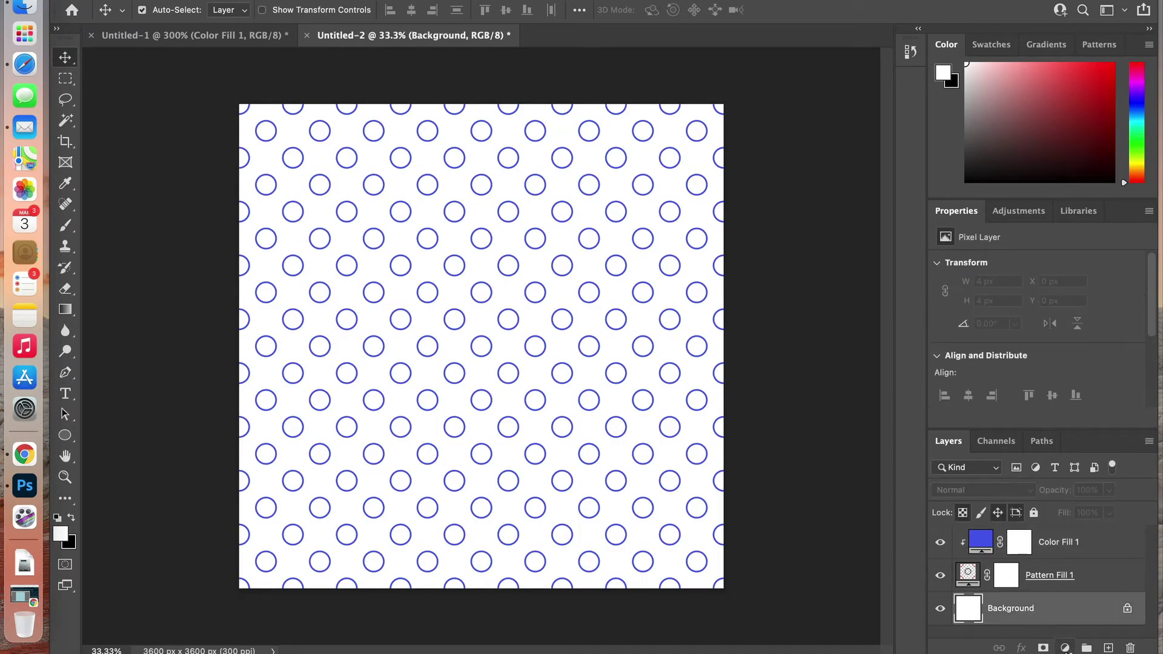
{"action": "left_click", "coordinate": [1066, 648]}
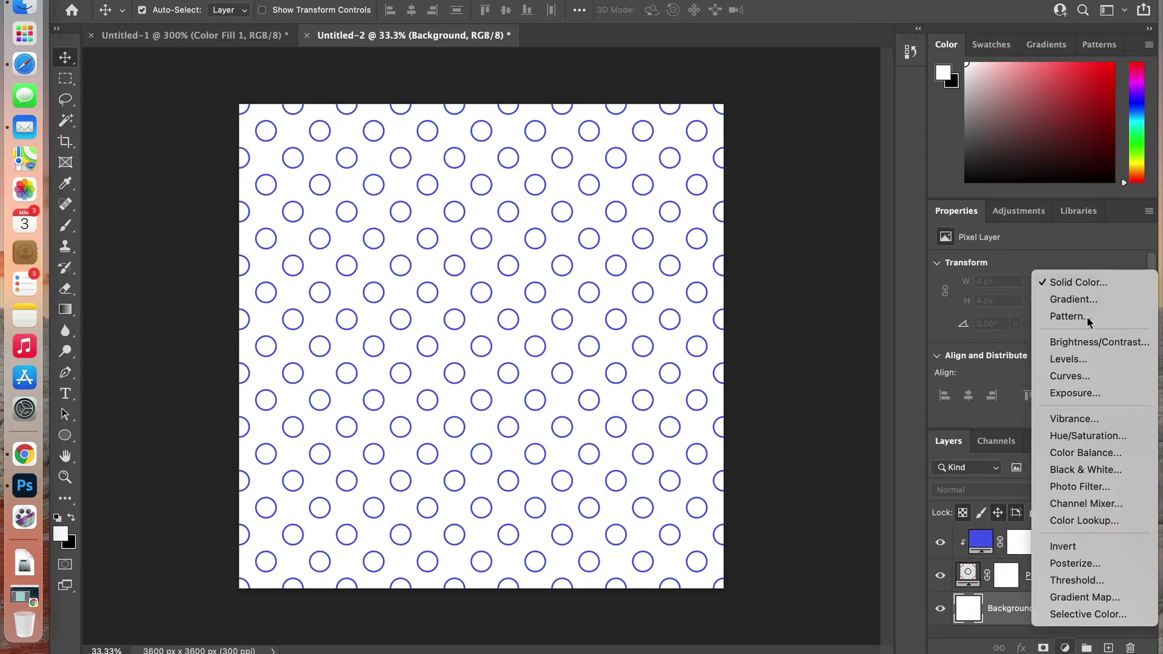
{"action": "left_click", "coordinate": [1084, 288]}
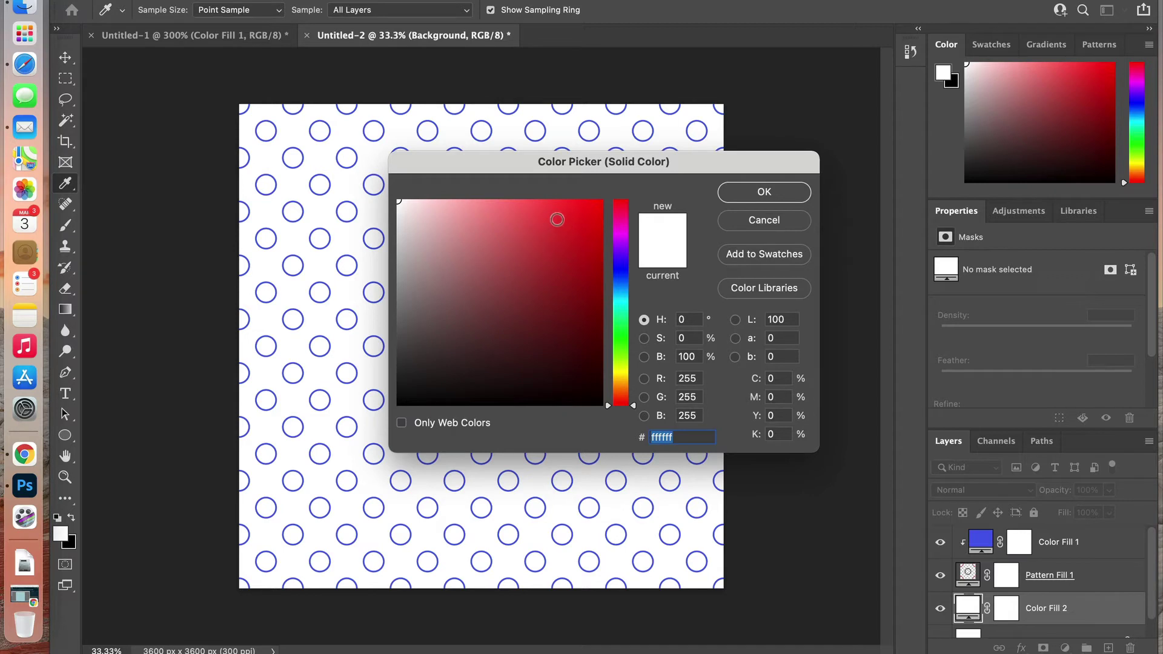
{"action": "left_click", "coordinate": [623, 290]}
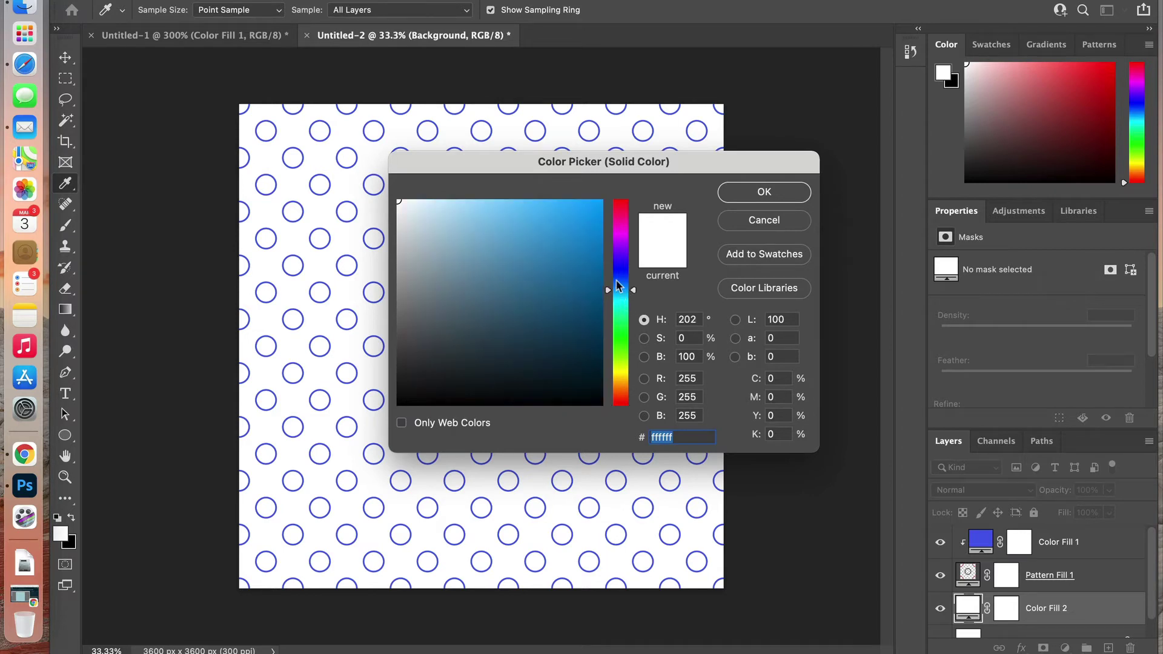
{"action": "left_click", "coordinate": [620, 367]}
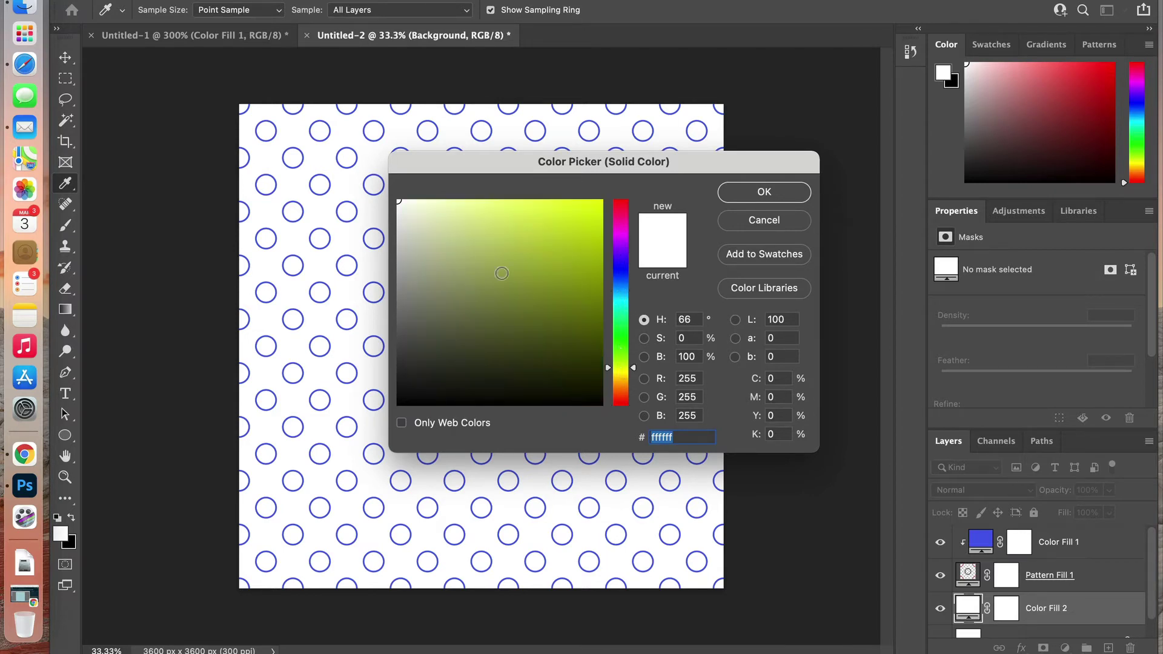
{"action": "left_click", "coordinate": [455, 229]}
{"action": "left_click", "coordinate": [512, 229]}
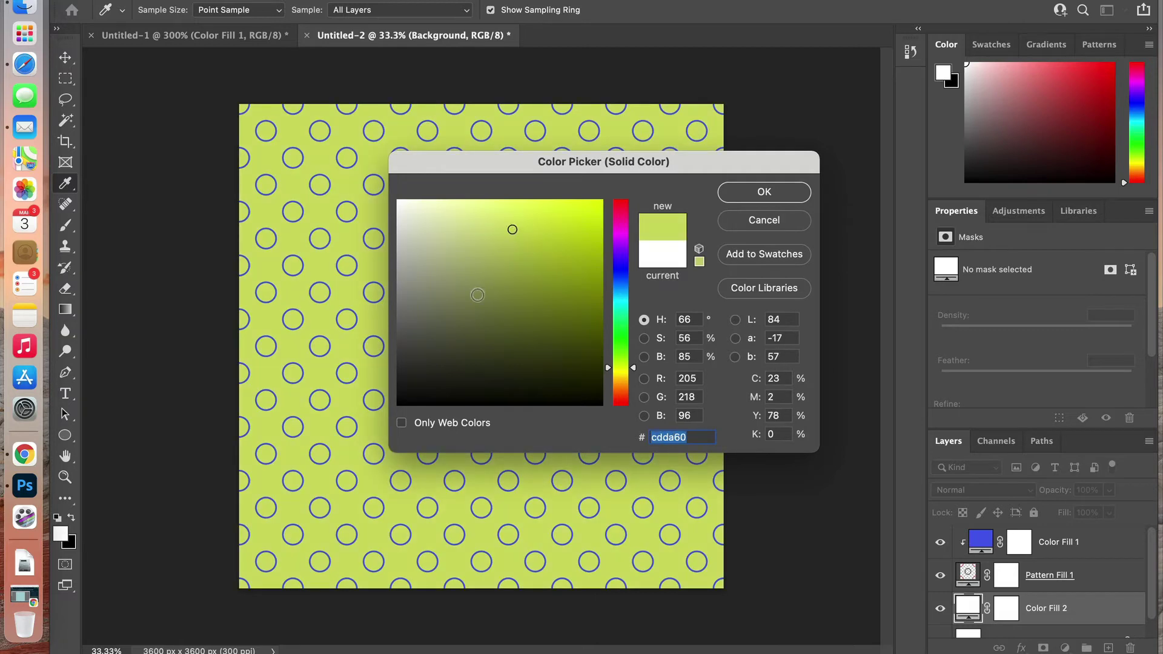
{"action": "left_click", "coordinate": [472, 308]}
{"action": "left_click", "coordinate": [446, 241]}
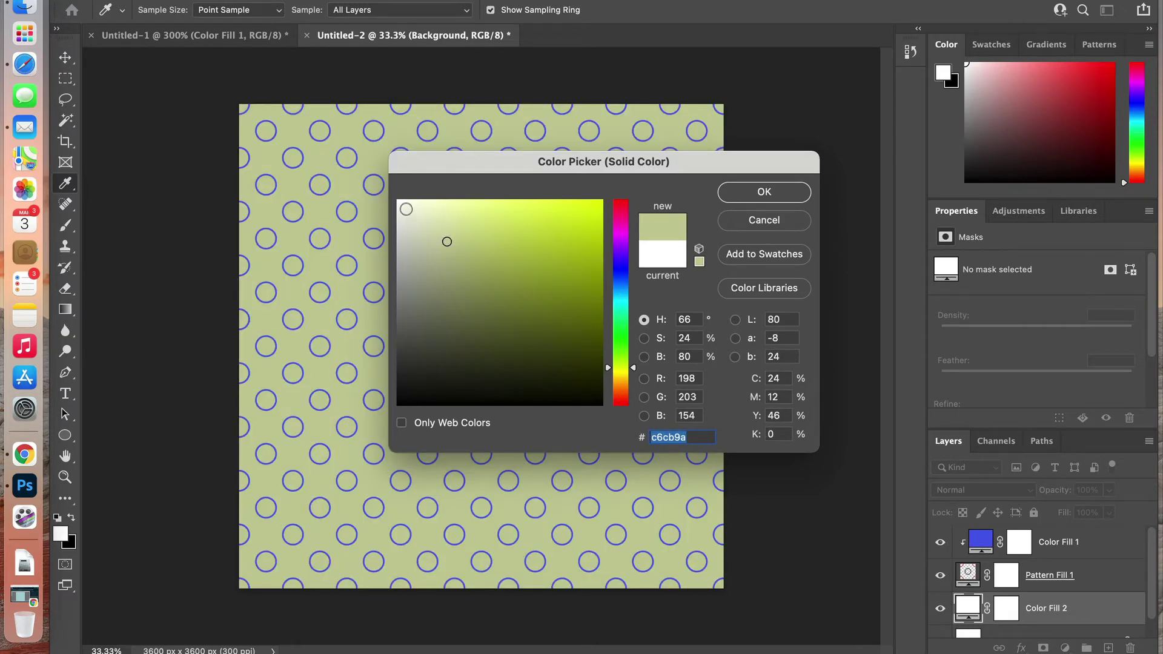
{"action": "left_click", "coordinate": [406, 209]}
{"action": "left_click", "coordinate": [764, 193]}
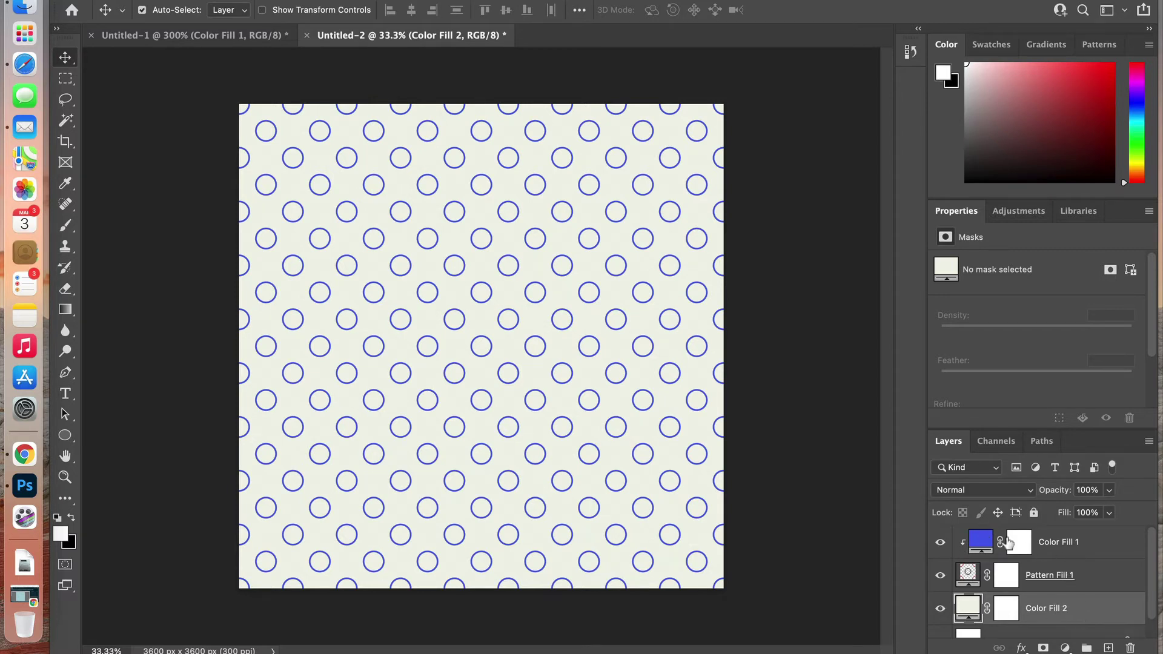
- Hide the blue Color Fill 1 layer clipped to the pattern and select Pattern Fill 1 together with Color Fill 2
{"action": "left_click", "coordinate": [942, 543]}
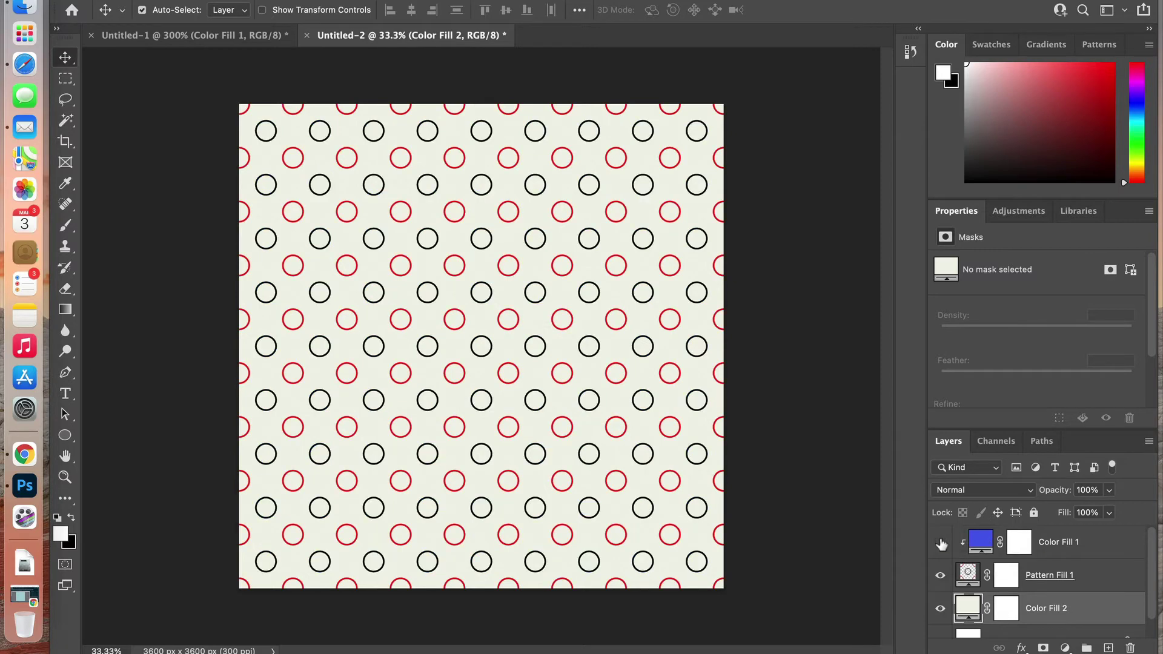
{"action": "scroll", "coordinate": [1063, 594], "scroll_direction": "down", "scroll_amount": 1}
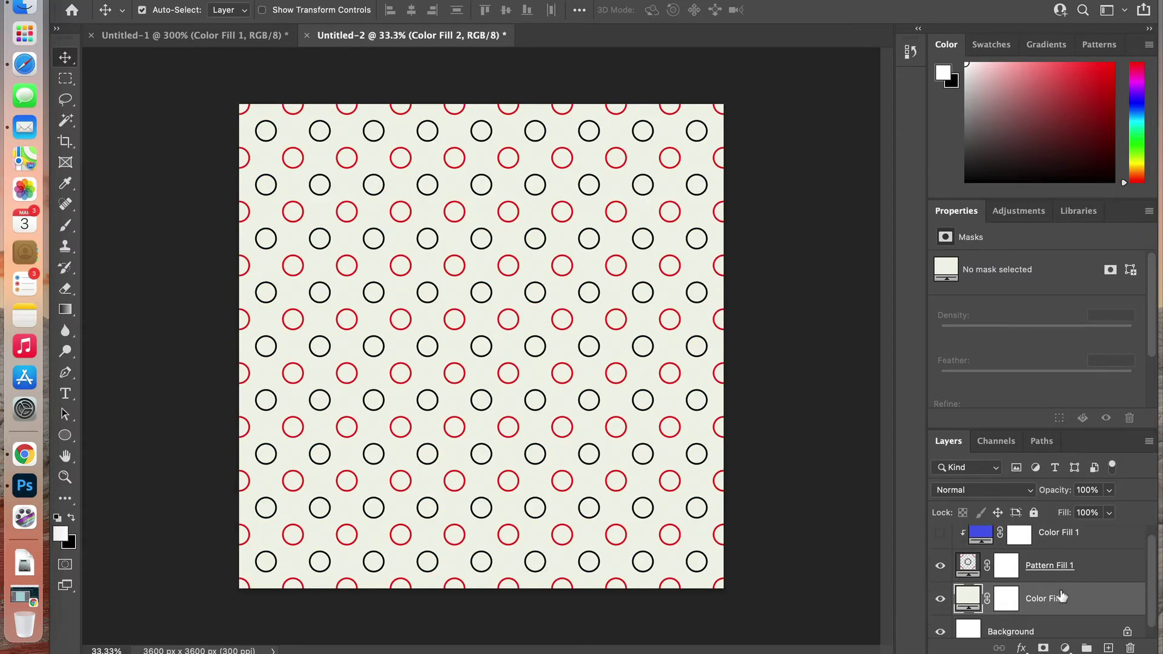
{"action": "scroll", "coordinate": [1081, 587], "scroll_direction": "up", "scroll_amount": 1}
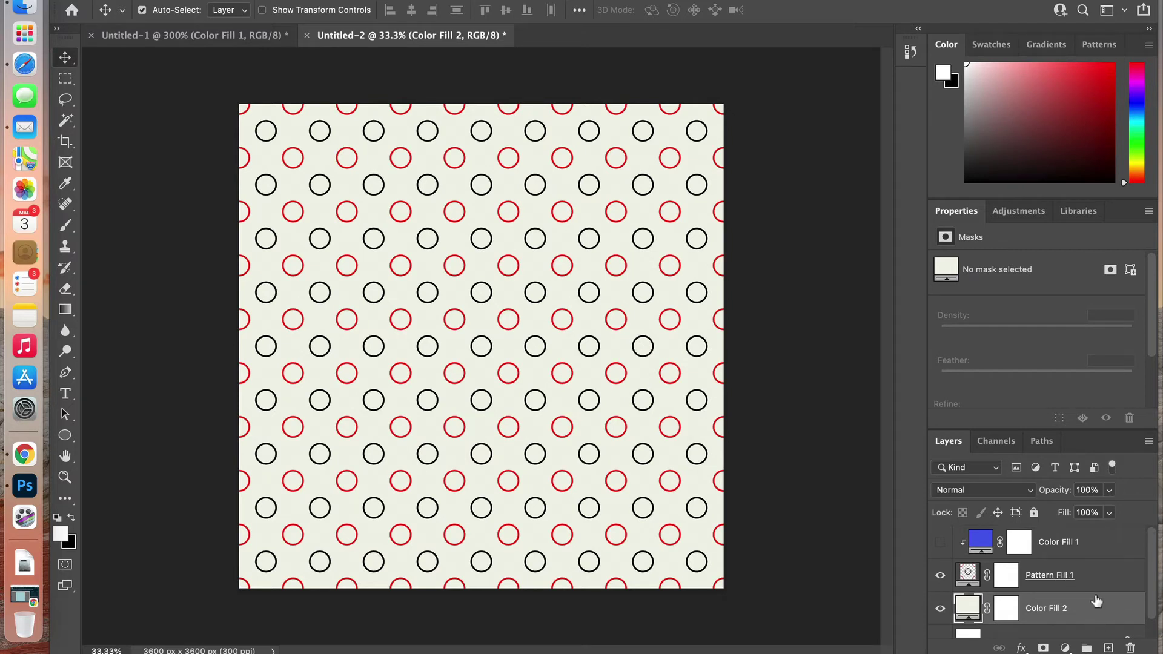
{"action": "left_click", "coordinate": [1094, 574], "text": "super"}
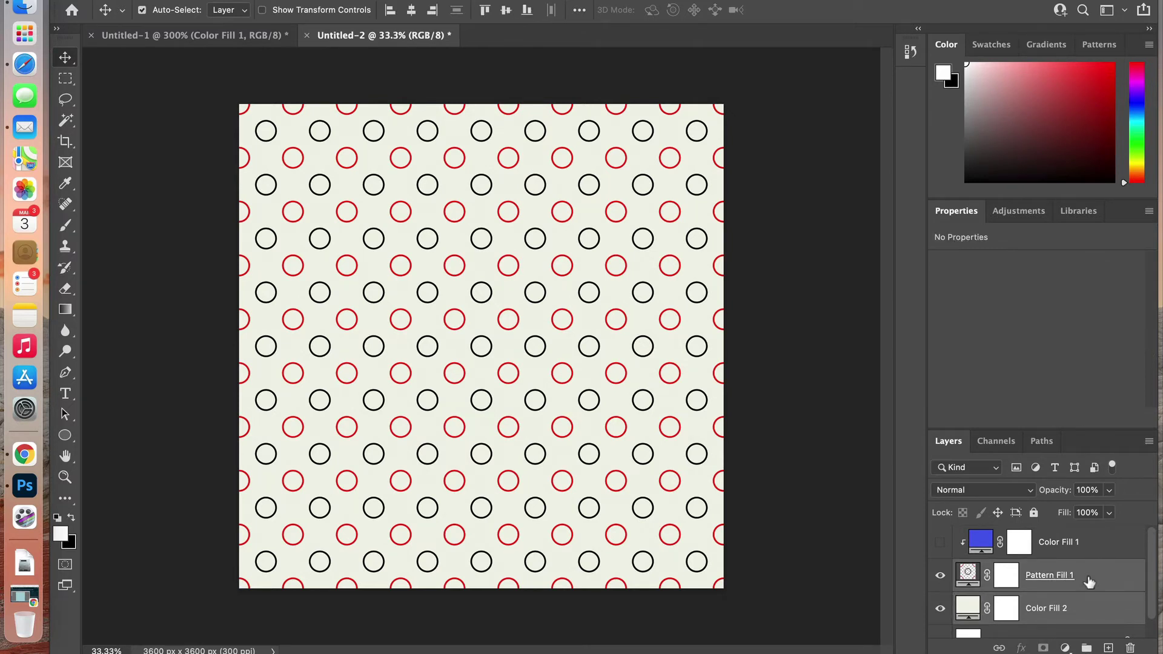
{"action": "scroll", "coordinate": [1046, 614], "scroll_direction": "down", "scroll_amount": 1}
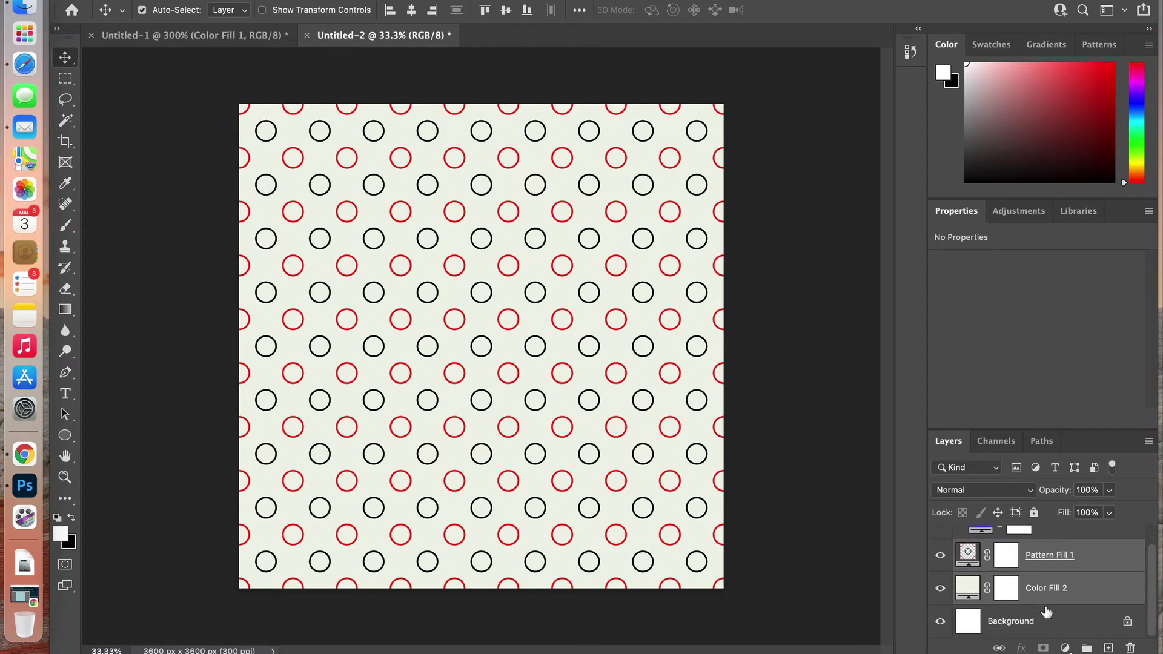
- Change the colour of the Color Fill 2 layer to white, ffffff
{"action": "double_click", "coordinate": [968, 588]}
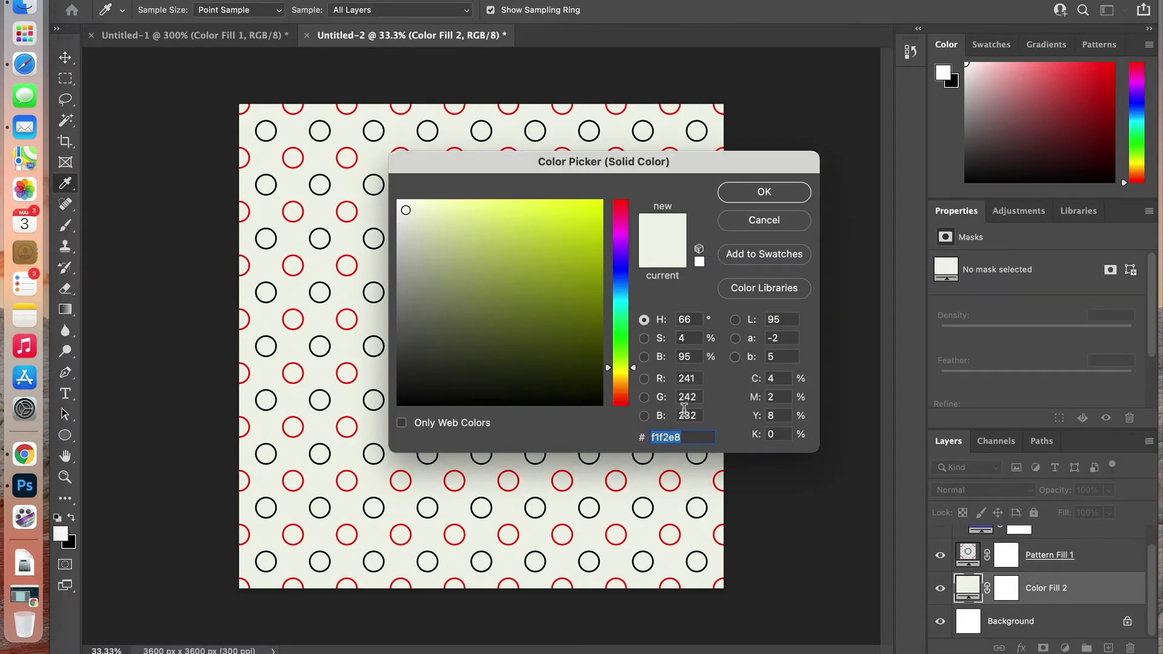
{"action": "type", "text": "ffffff"}
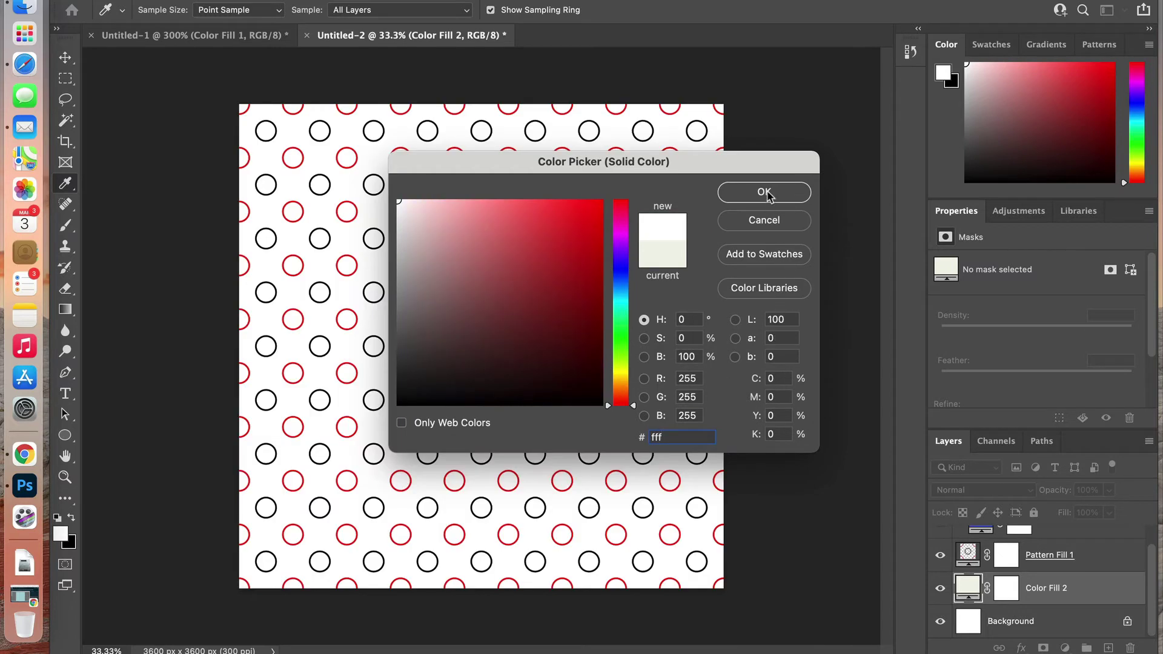
{"action": "left_click", "coordinate": [764, 191]}
- Select Pattern Fill 1 along with Color Fill 2 and stamp the visible layers into a new merged layer above them
{"action": "scroll", "coordinate": [1060, 554], "scroll_direction": "up", "scroll_amount": 1}
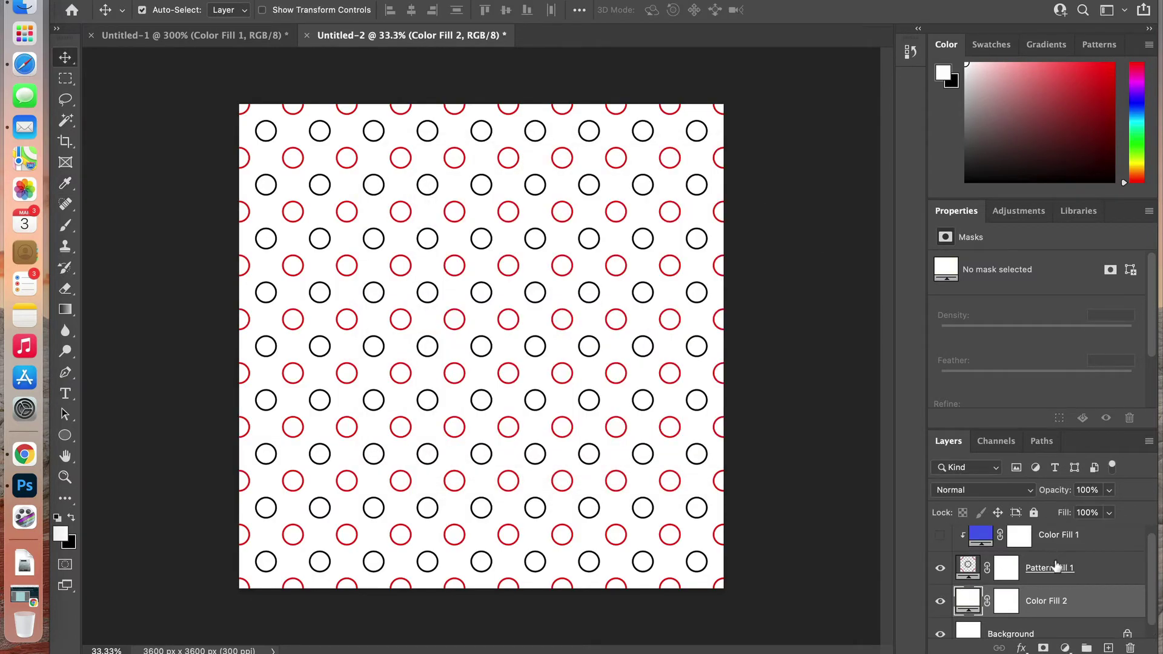
{"action": "left_click", "coordinate": [1057, 566], "text": "super"}
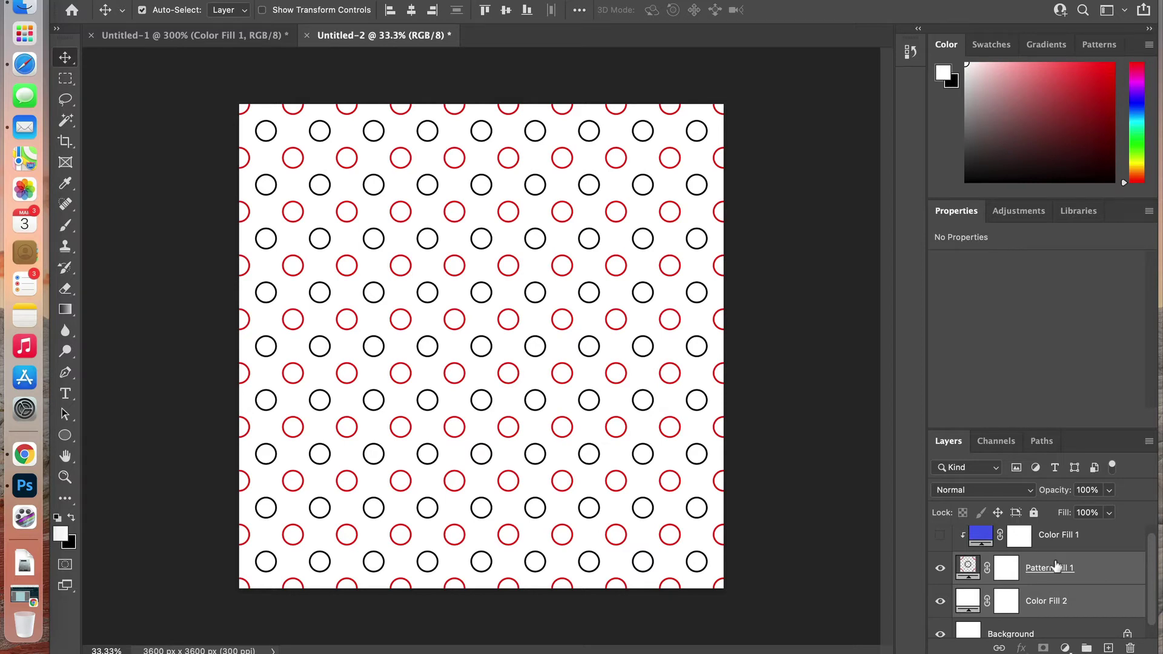
{"action": "key", "text": "super+alt+shift+e"}
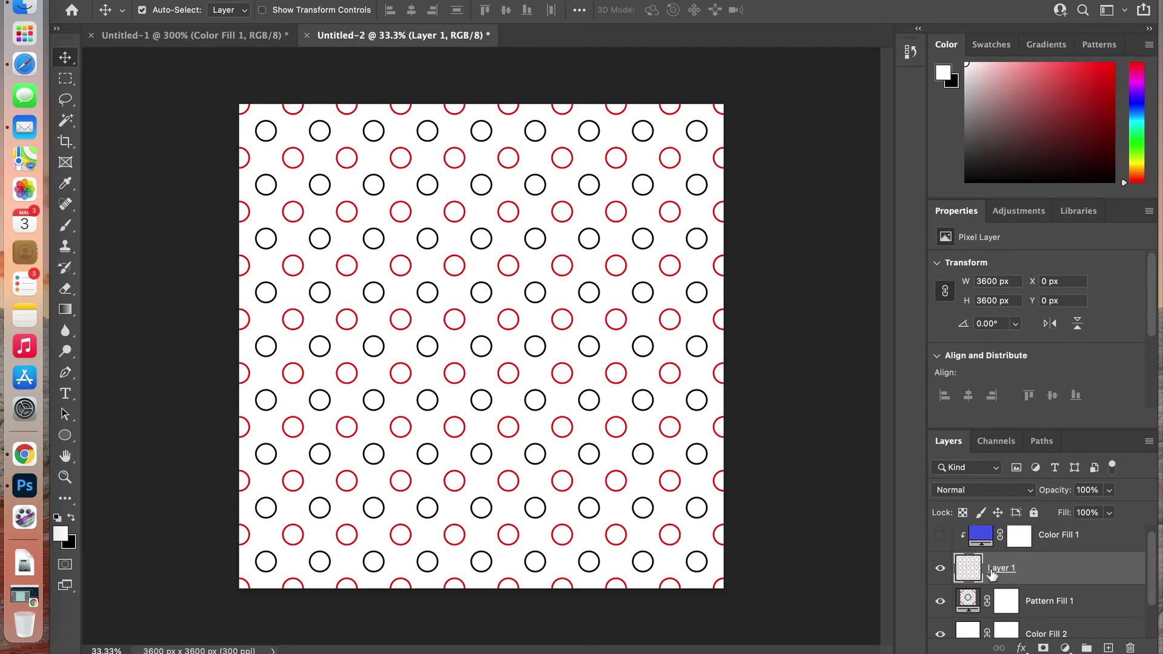
- Add a new empty layer above the merged Layer 1 and release it from the clipping mask
{"action": "left_click_drag", "start_coordinate": [963, 572], "coordinate": [992, 572]}
{"action": "left_click", "coordinate": [1109, 648]}
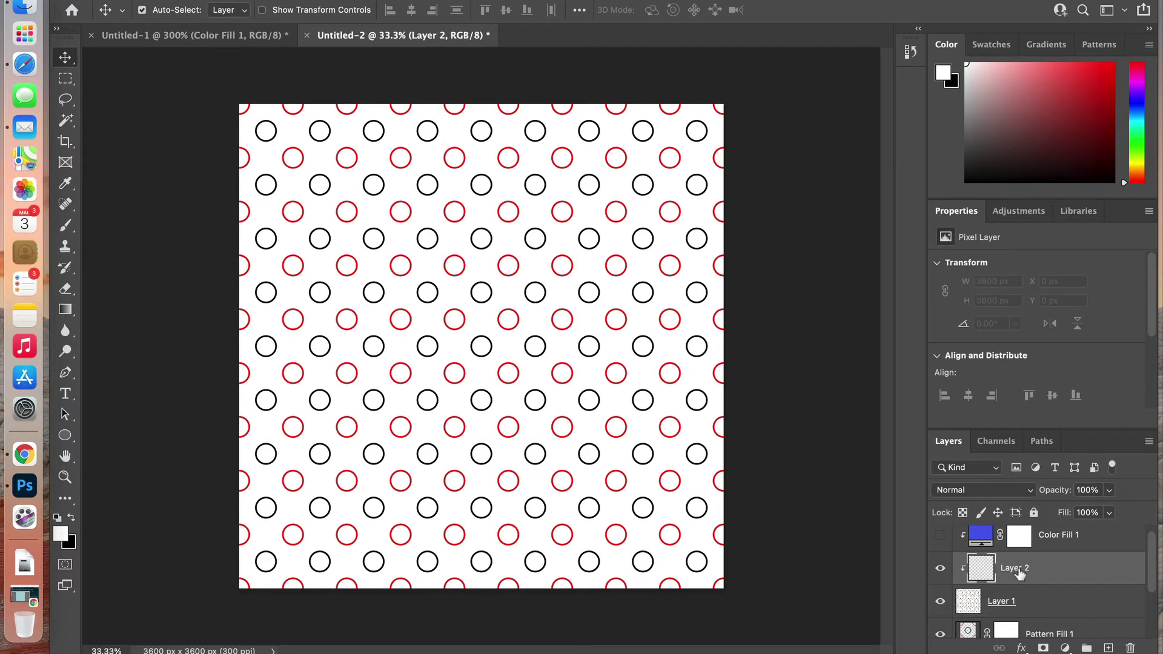
{"action": "left_click", "coordinate": [1015, 589], "text": "alt"}
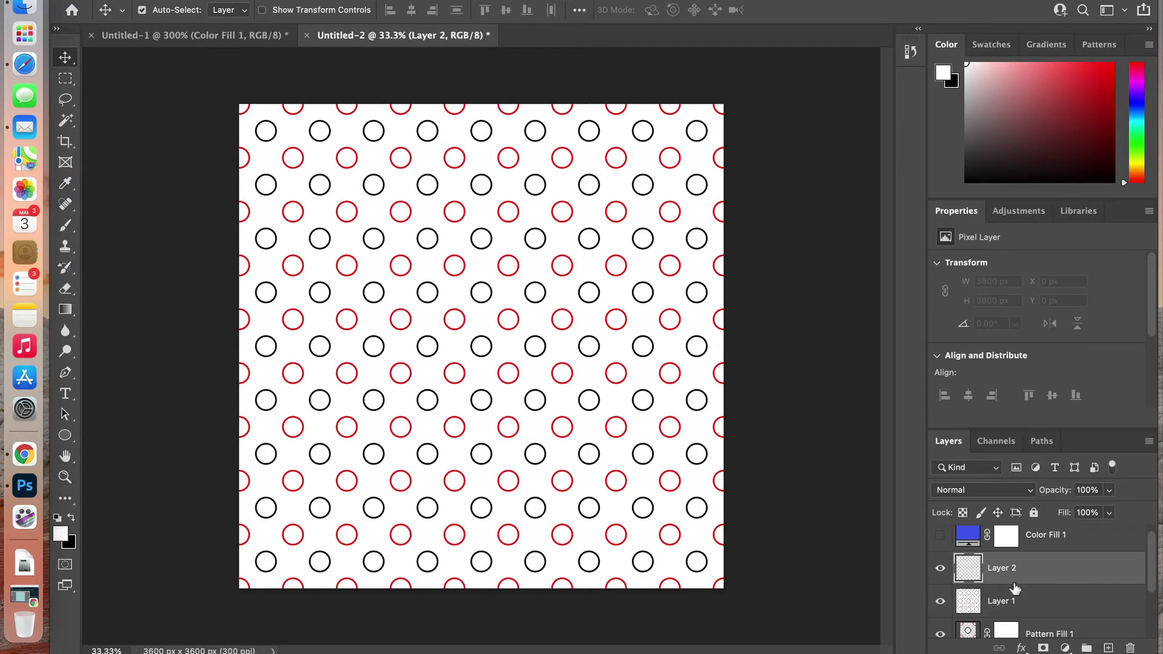
- Select all the black circles on Layer 1 with the Magic Wand, fill the selection with black on Layer 2 and deselect
{"action": "scroll", "coordinate": [1057, 571], "scroll_direction": "down", "scroll_amount": 1}
{"action": "left_click", "coordinate": [1038, 590]}
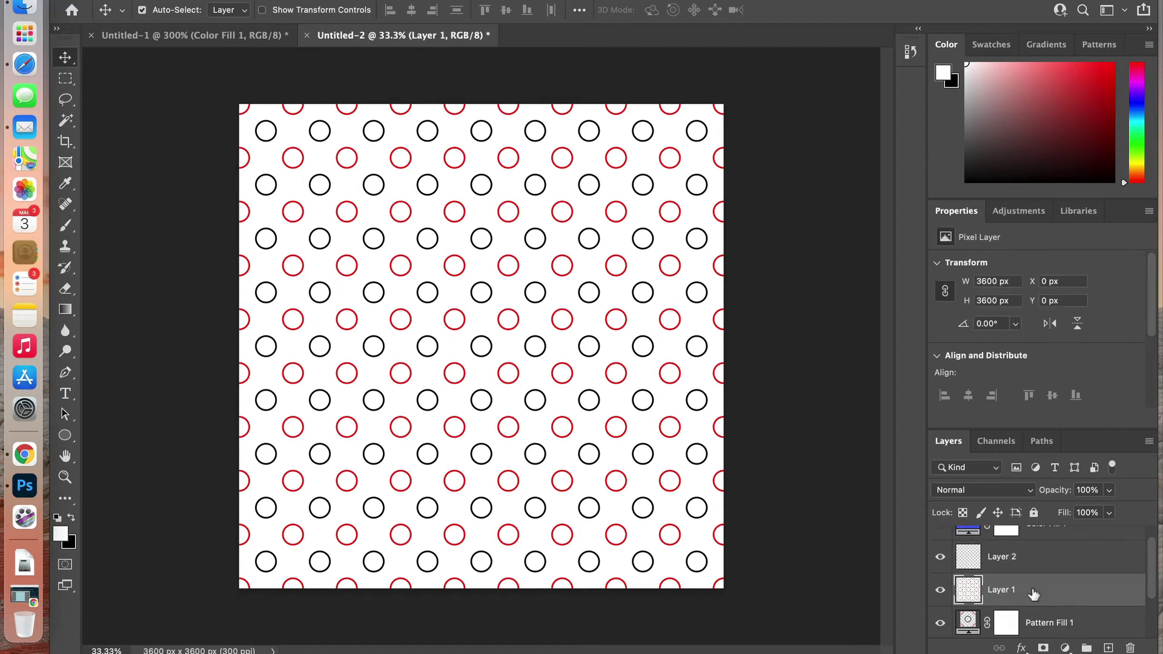
{"action": "left_click", "coordinate": [67, 120]}
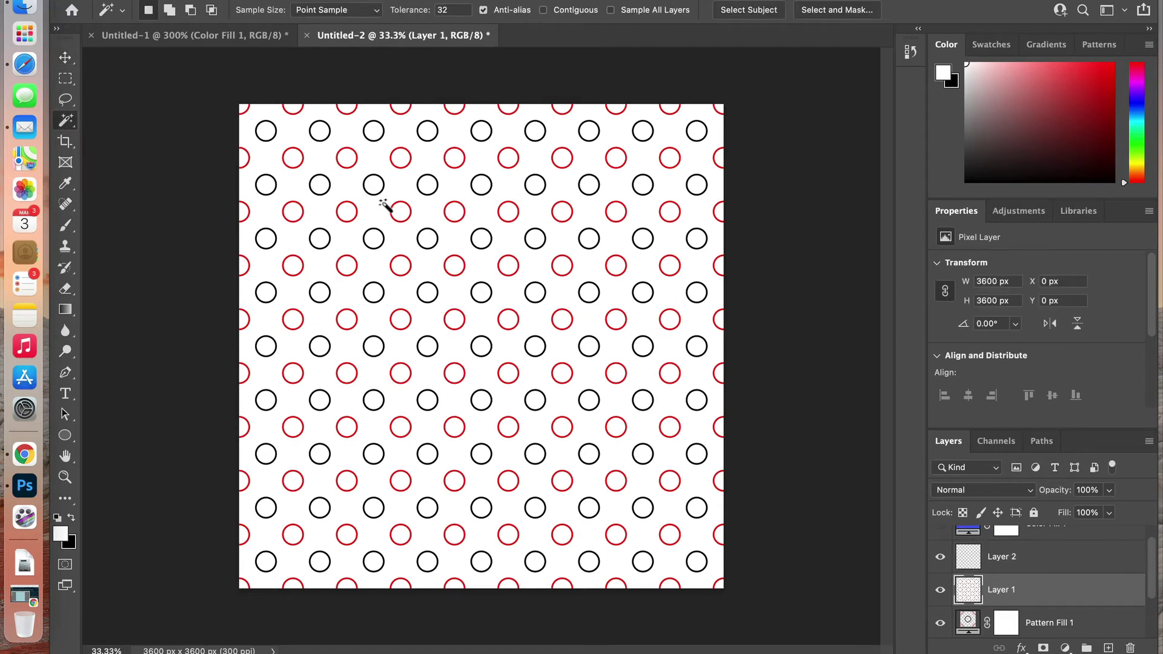
{"action": "key", "text": "super+plus"}
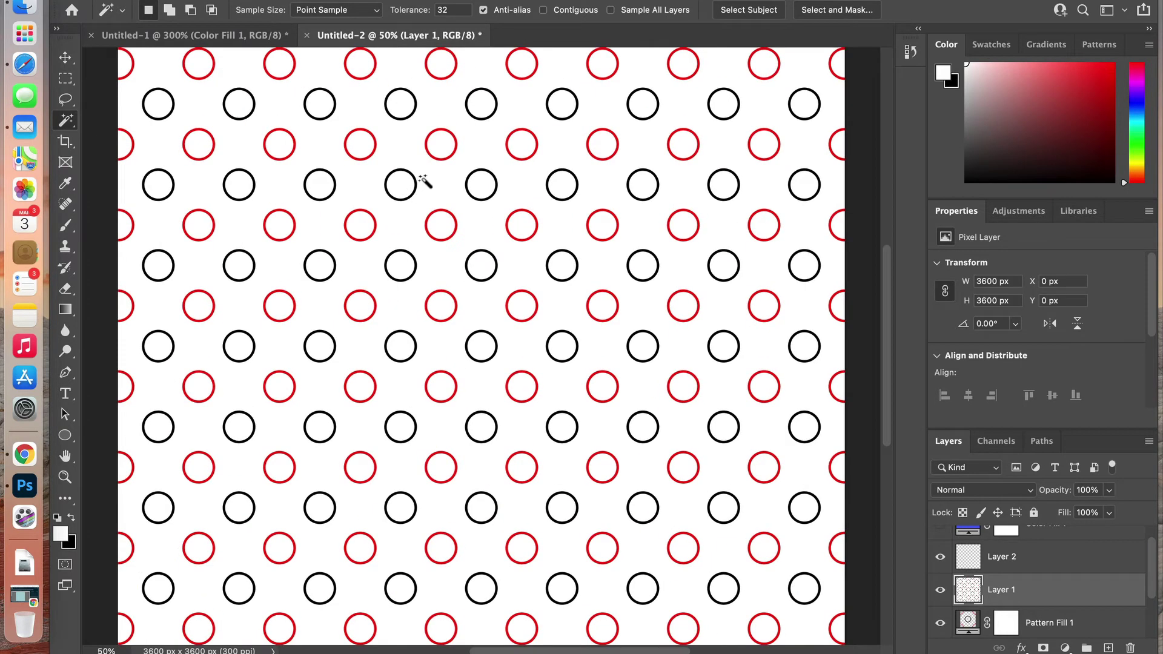
{"action": "left_click", "coordinate": [414, 177]}
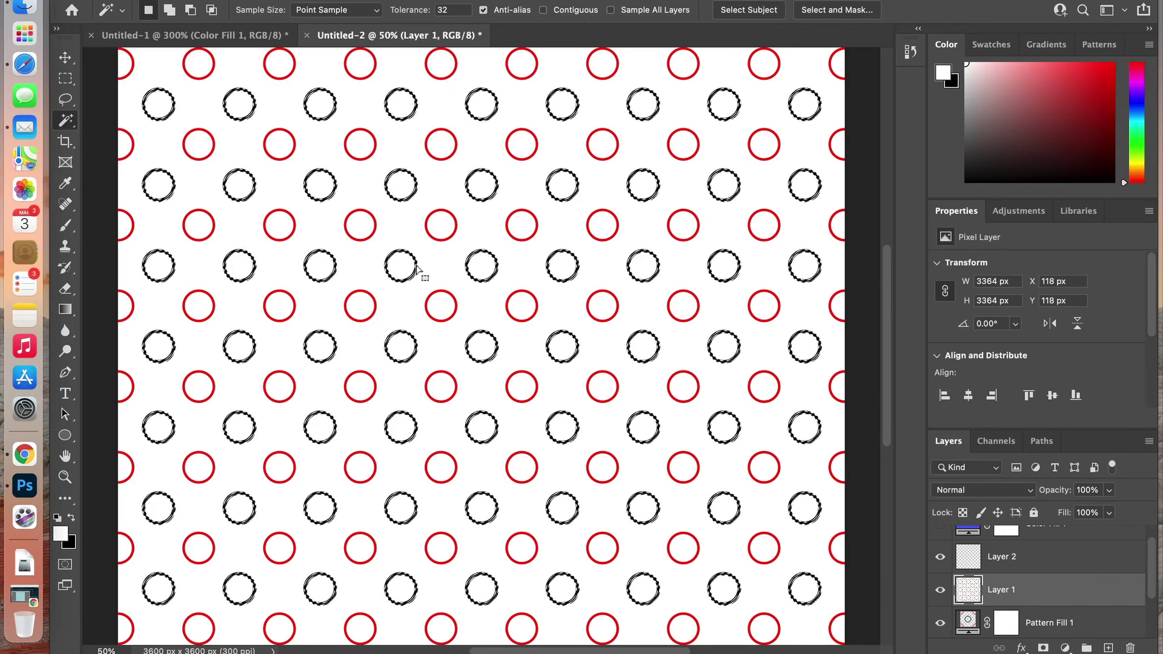
{"action": "left_click", "coordinate": [1012, 563]}
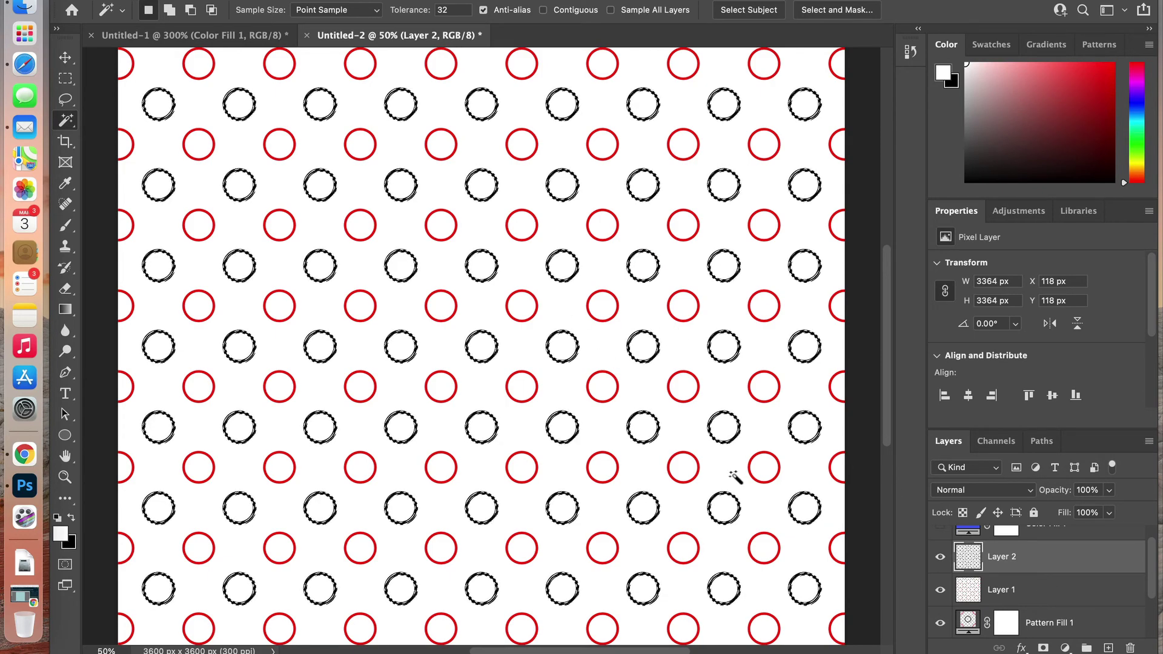
{"action": "key", "text": "super+d"}
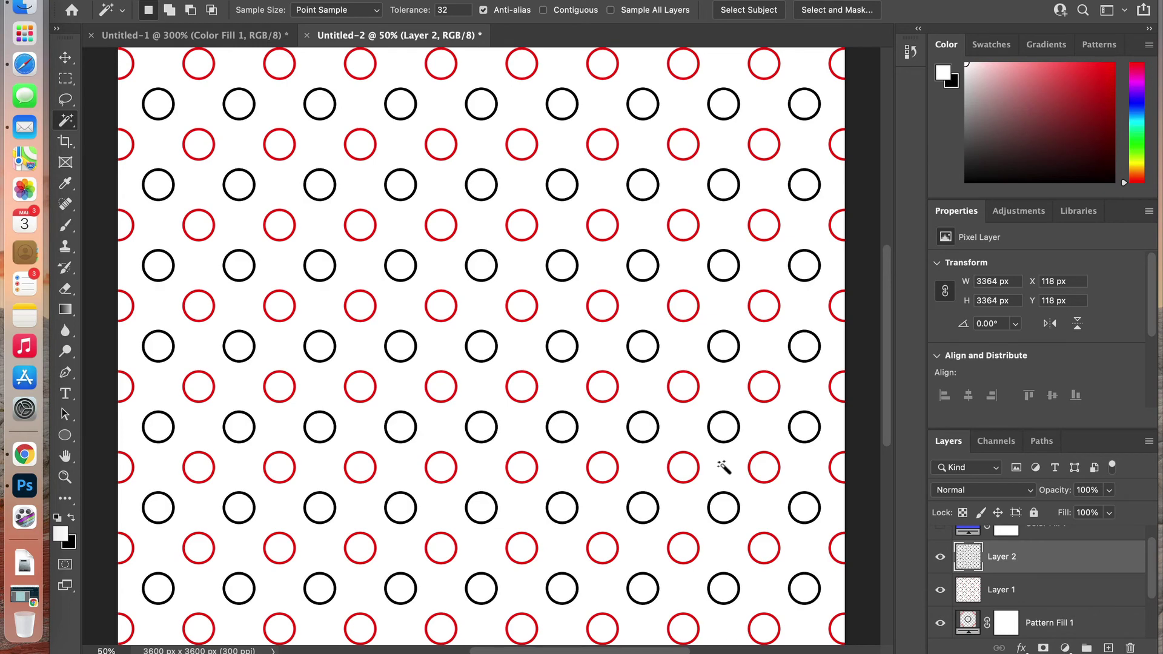
- Select all the red circles on Layer 1 with the Magic Wand and fill them with black on a new layer above it
{"action": "left_click", "coordinate": [997, 591]}
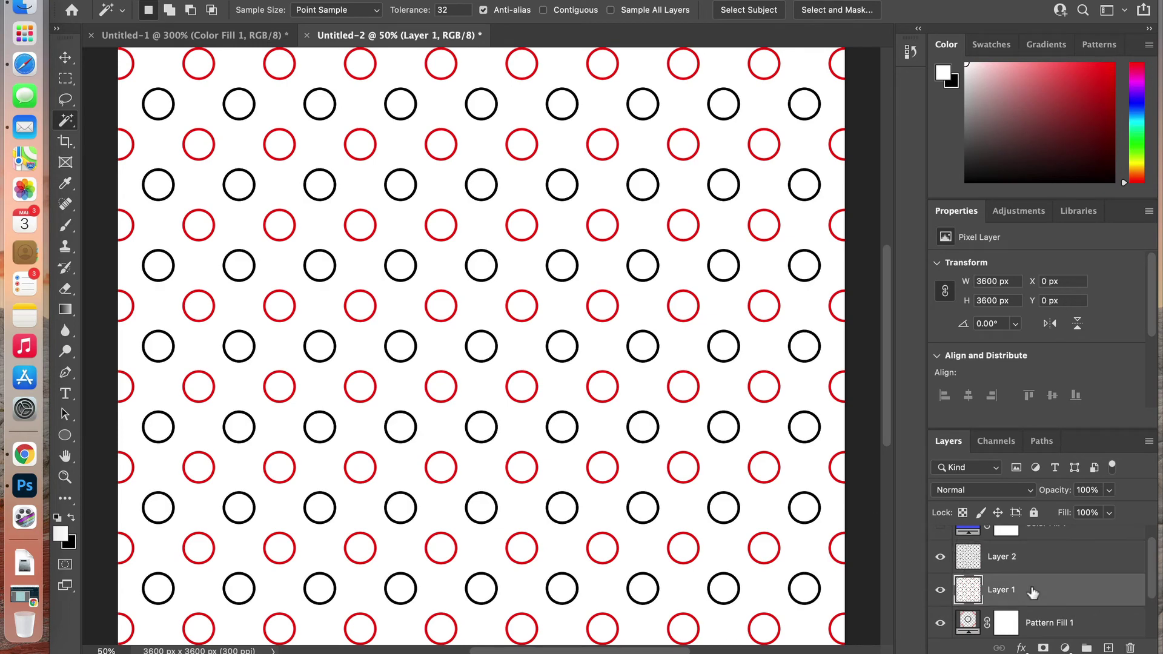
{"action": "left_click", "coordinate": [609, 292]}
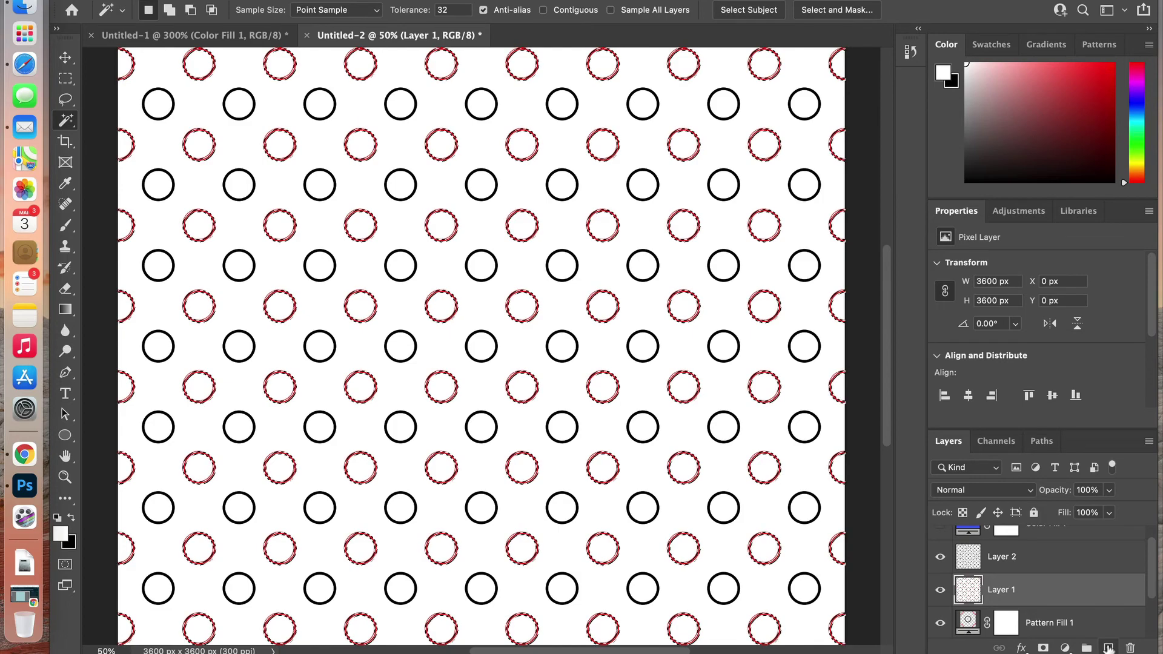
{"action": "key", "text": "super+j"}
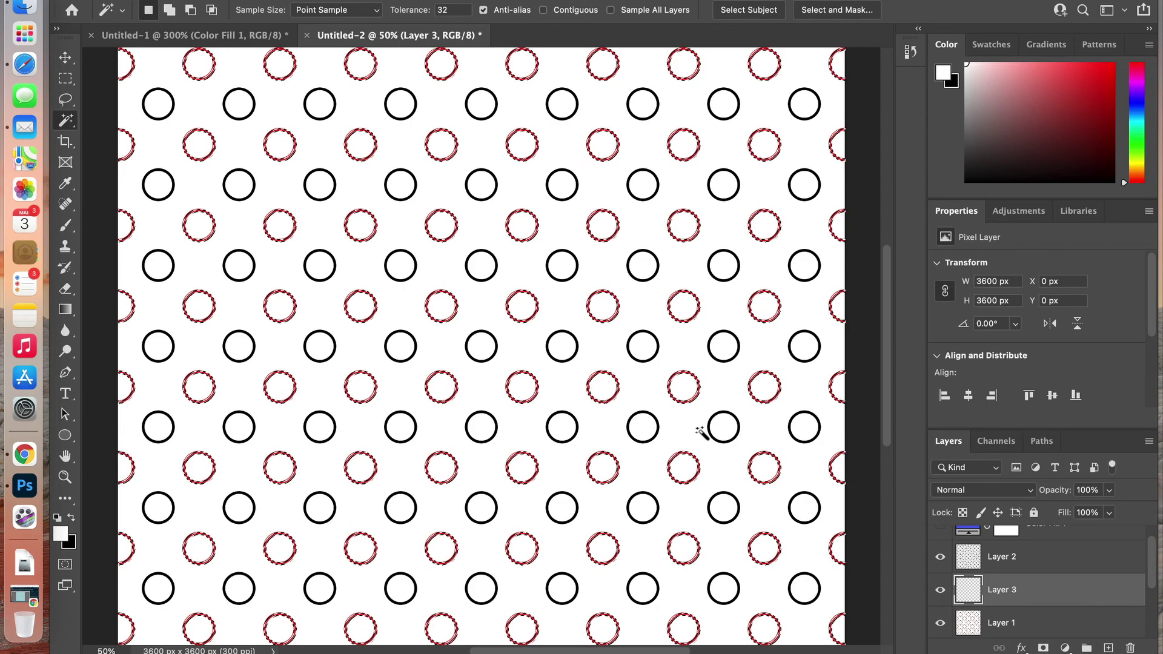
{"action": "key", "text": "super+BackSpace"}
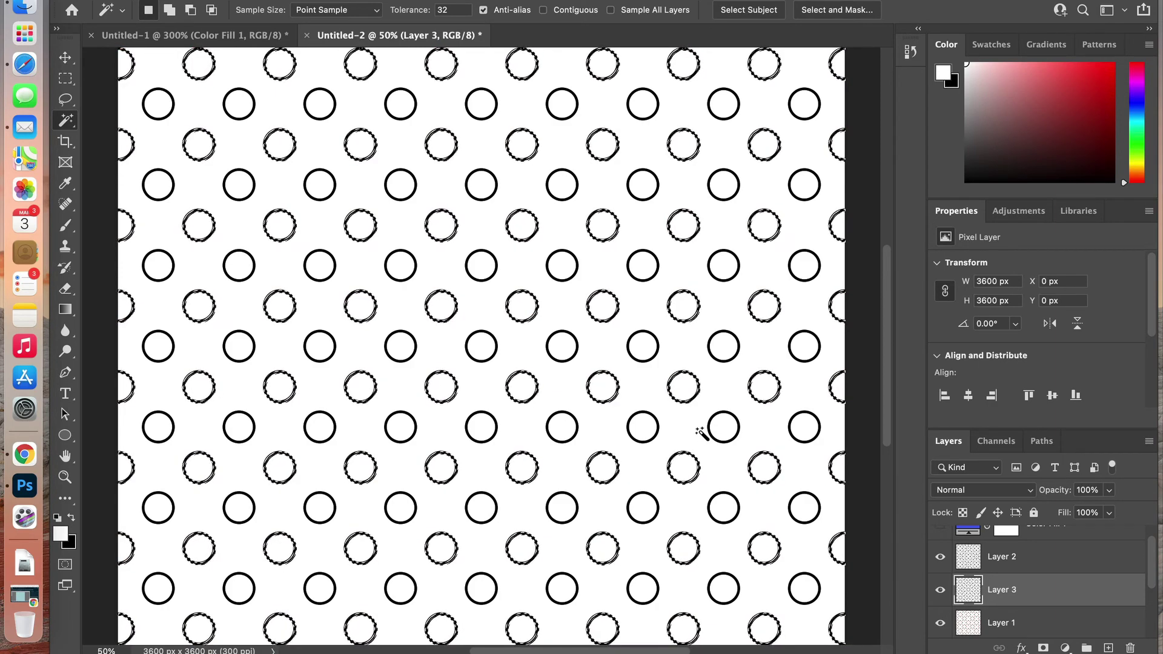
{"action": "key", "text": "super+d"}
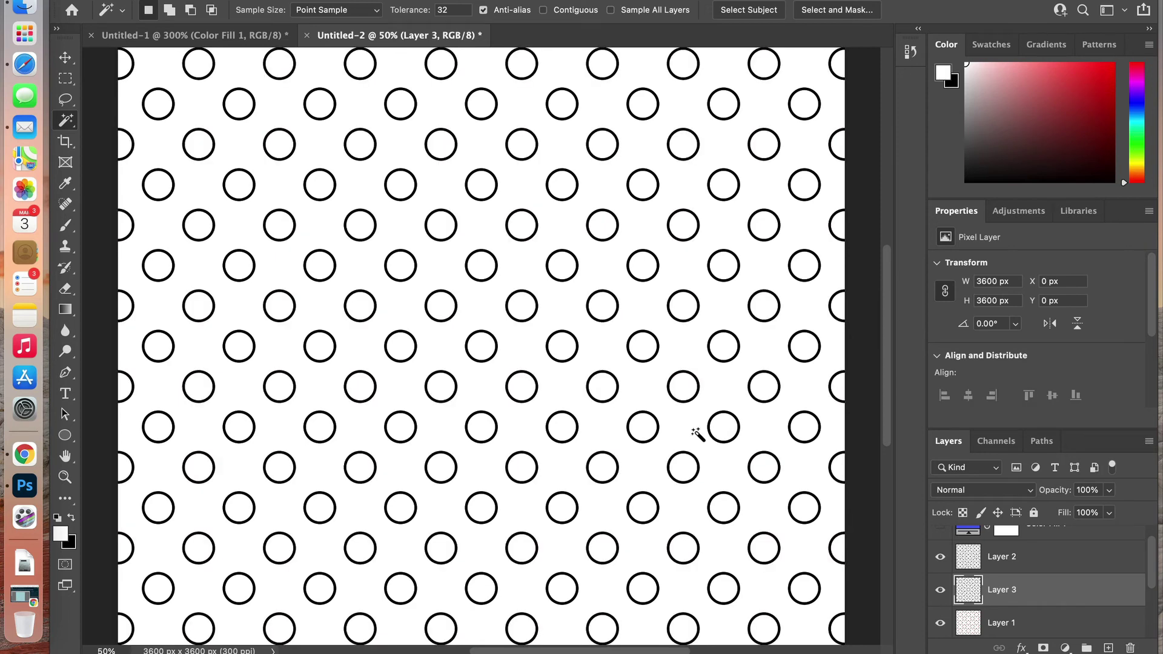
- Move the hidden blue Color Fill 1 layer down the stack to sit directly above Pattern Fill 1
{"action": "scroll", "coordinate": [1041, 573], "scroll_direction": "up", "scroll_amount": 1}
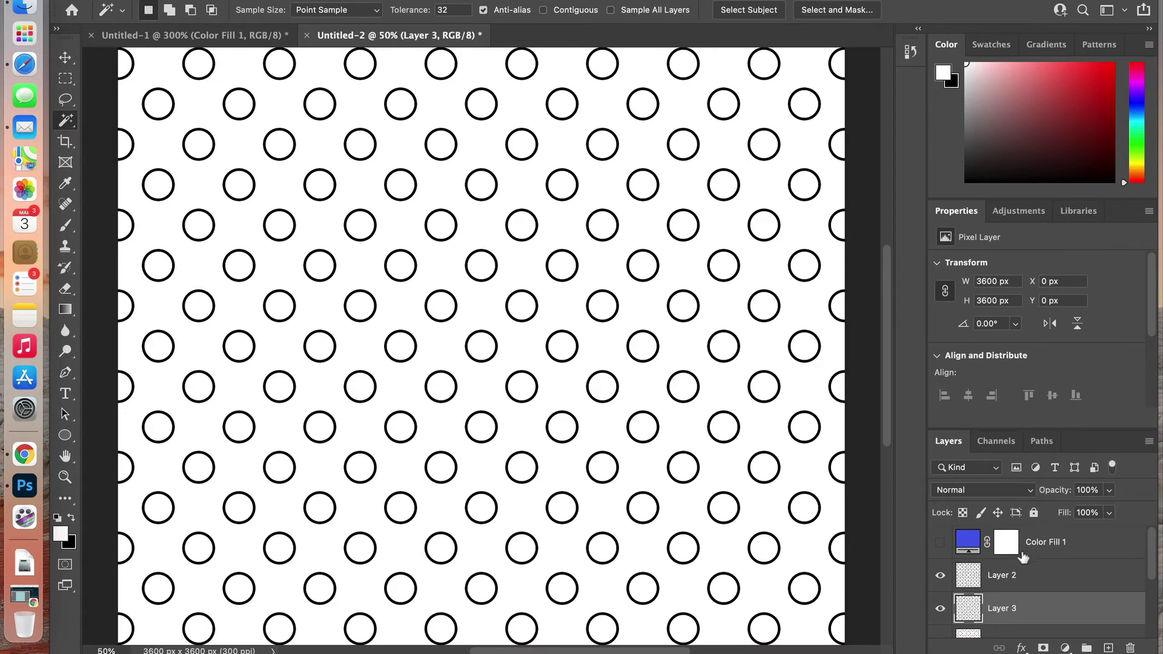
{"action": "scroll", "coordinate": [1038, 571], "scroll_direction": "down", "scroll_amount": 3}
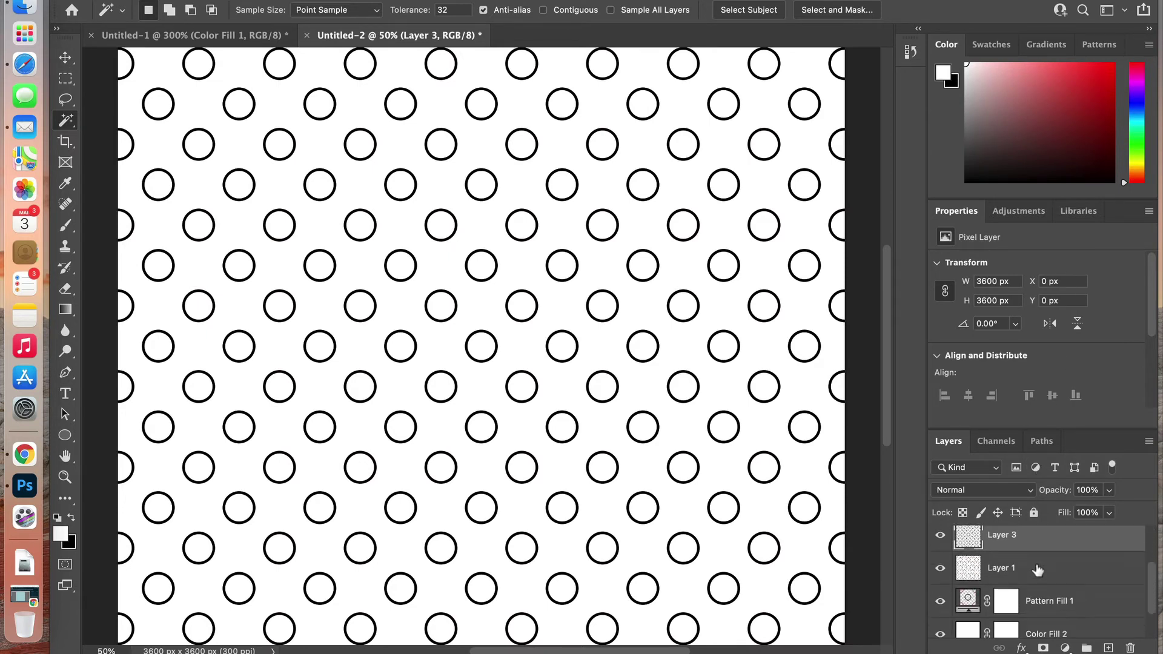
{"action": "scroll", "coordinate": [1038, 570], "scroll_direction": "down", "scroll_amount": 3}
{"action": "scroll", "coordinate": [1037, 570], "scroll_direction": "up", "scroll_amount": 3}
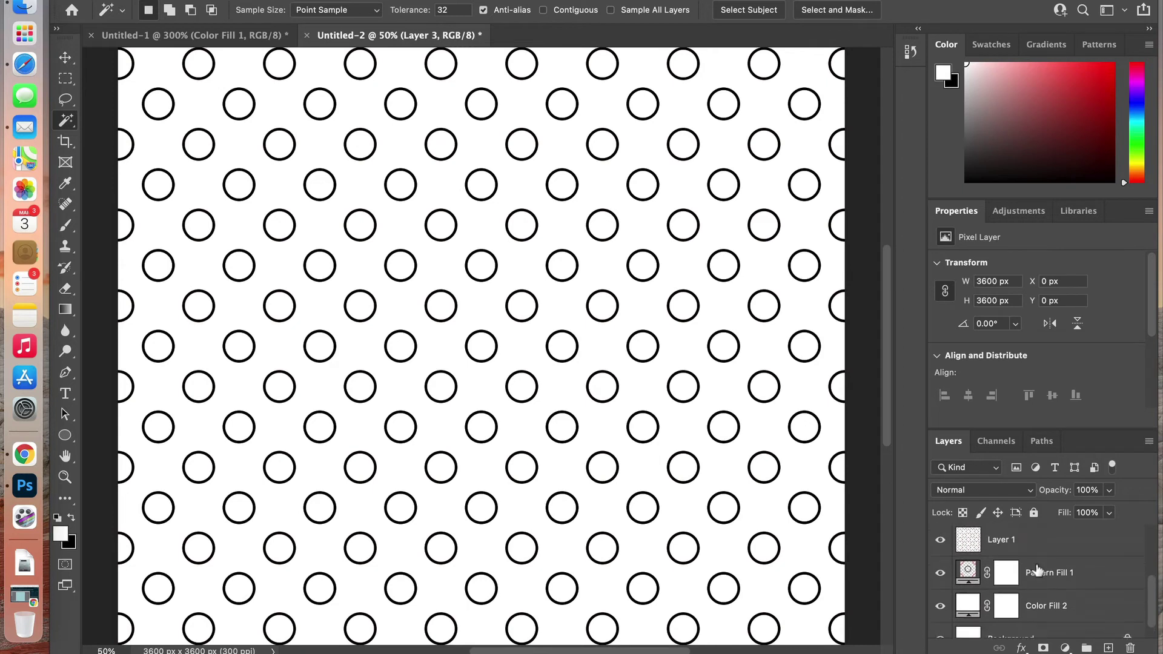
{"action": "left_click_drag", "start_coordinate": [1038, 545], "coordinate": [1037, 620]}
{"action": "left_click_drag", "start_coordinate": [1040, 536], "coordinate": [1039, 586]}
{"action": "scroll", "coordinate": [1030, 578], "scroll_direction": "up", "scroll_amount": 1}
{"action": "scroll", "coordinate": [1023, 570], "scroll_direction": "down", "scroll_amount": 2}
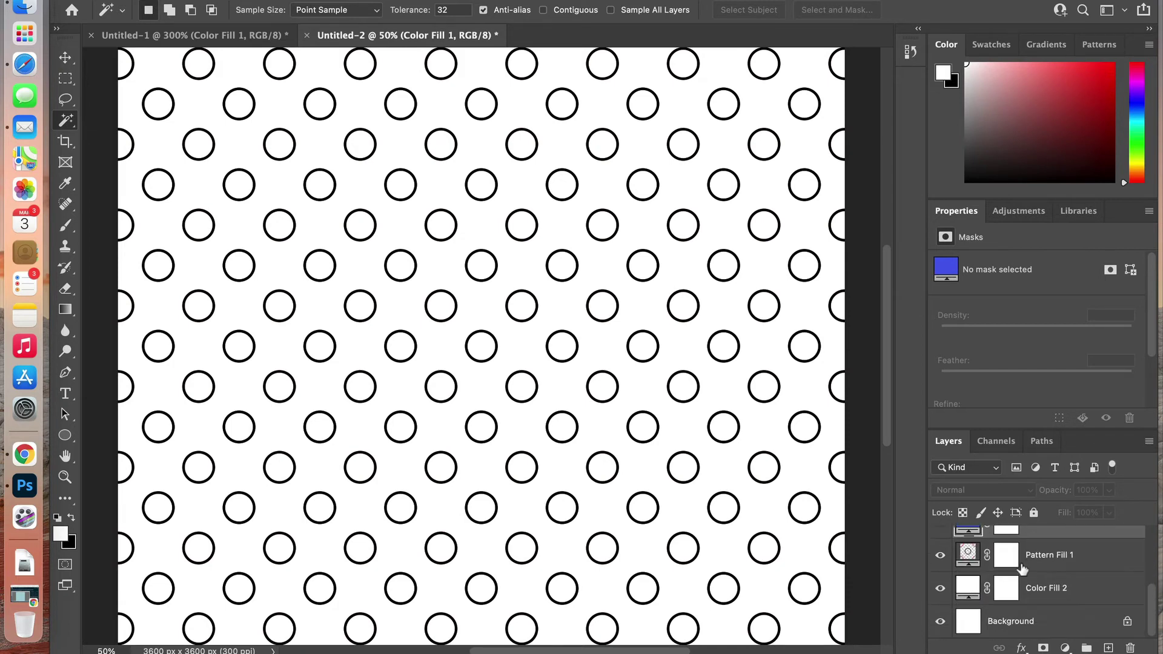
- Show the blue Color Fill 1 layer and group it with Pattern Fill 1 and Color Fill 2 as "One color"
{"action": "left_click", "coordinate": [940, 552]}
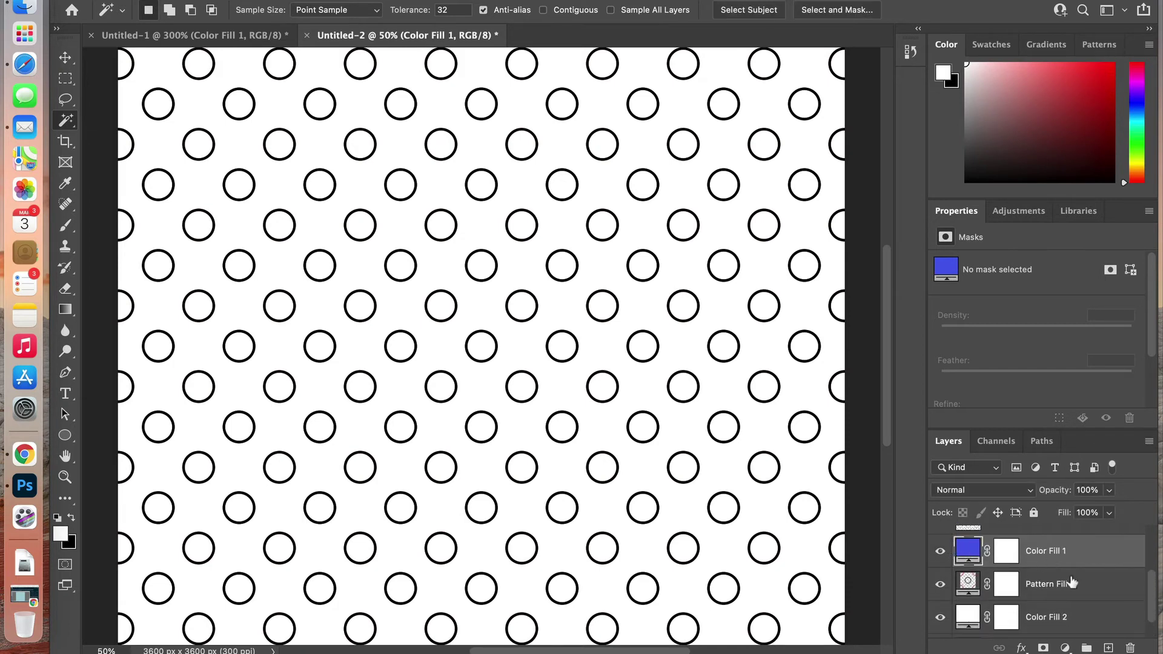
{"action": "left_click", "coordinate": [1054, 623], "text": "shift"}
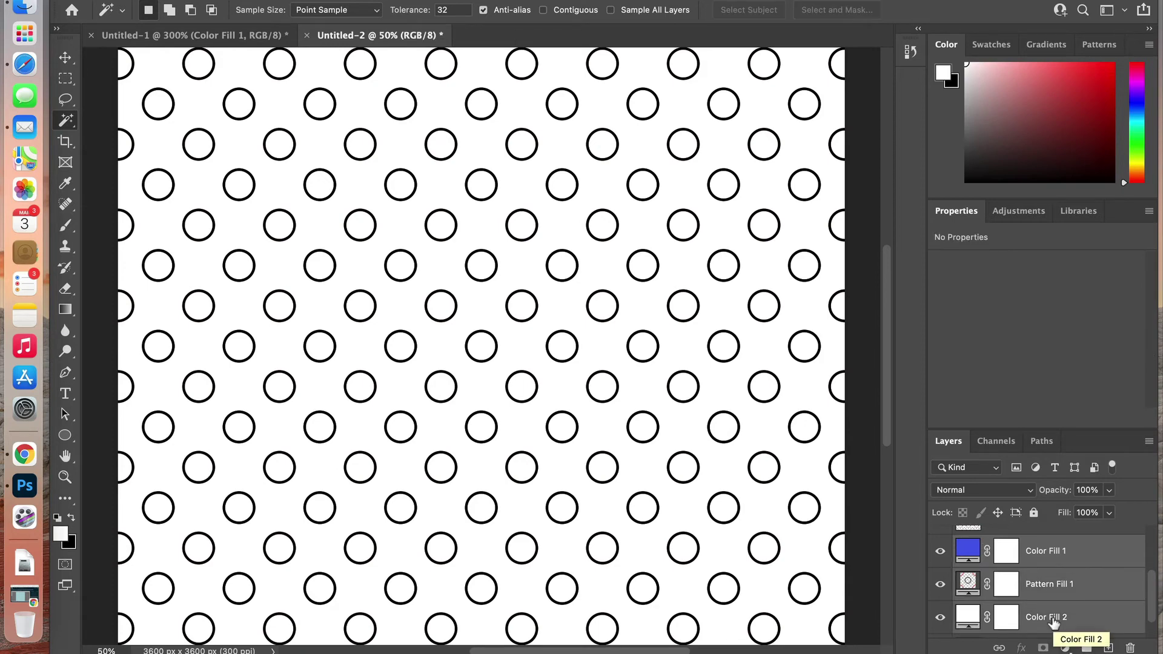
{"action": "right_click", "coordinate": [1054, 622]}
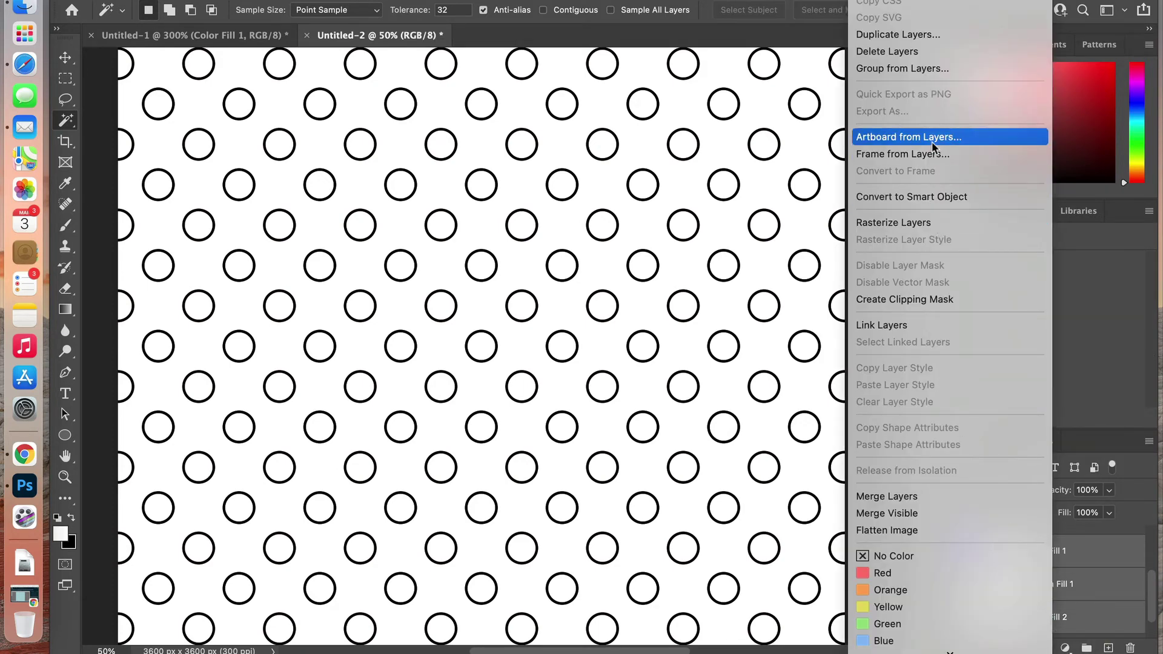
{"action": "left_click", "coordinate": [927, 68]}
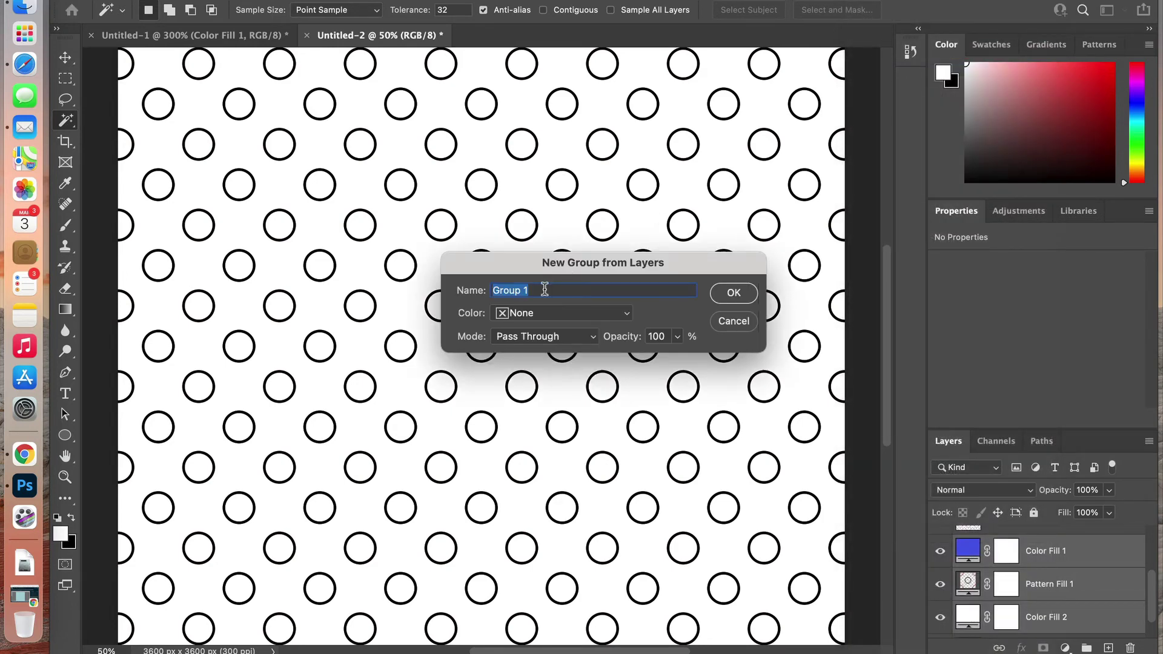
{"action": "type", "text": "One color"}
{"action": "left_click", "coordinate": [733, 293]}
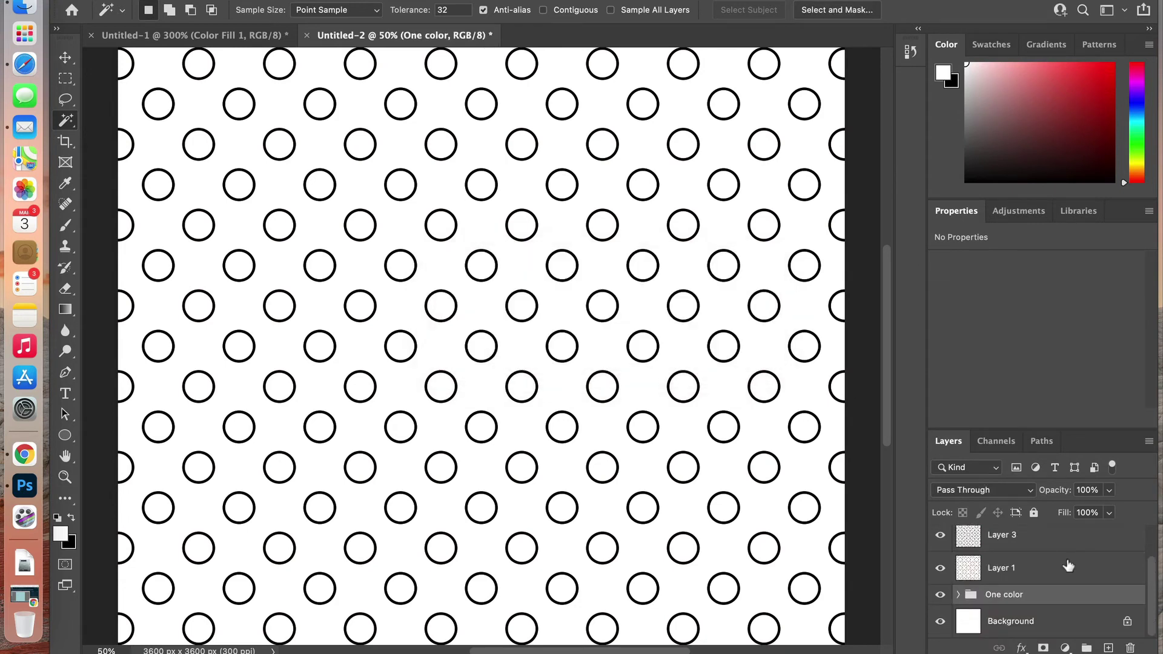
- Add a white (ffffff) solid colour fill layer directly above Layer 1
{"action": "scroll", "coordinate": [1068, 565], "scroll_direction": "up", "scroll_amount": 2}
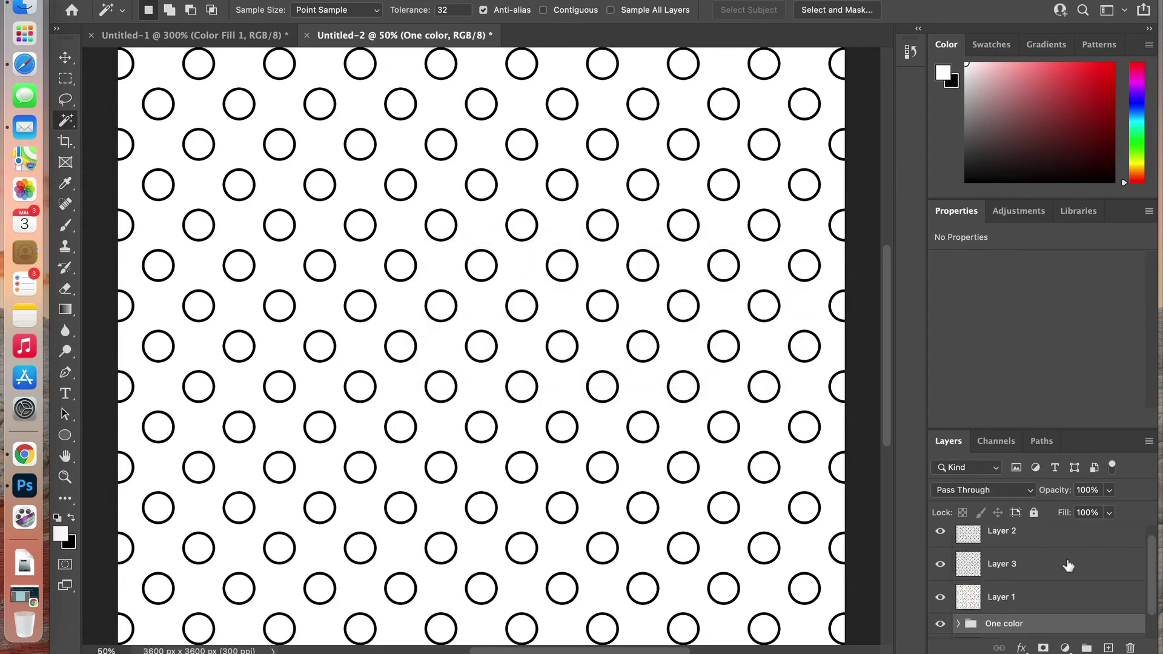
{"action": "left_click", "coordinate": [1013, 606]}
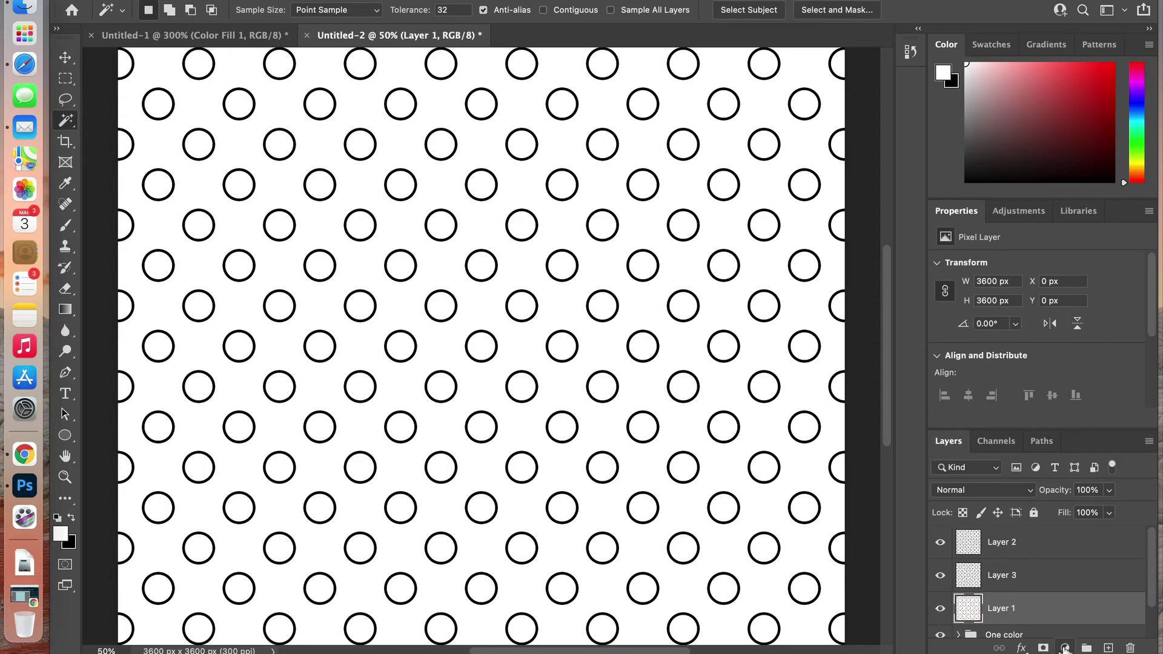
{"action": "left_click", "coordinate": [1066, 648]}
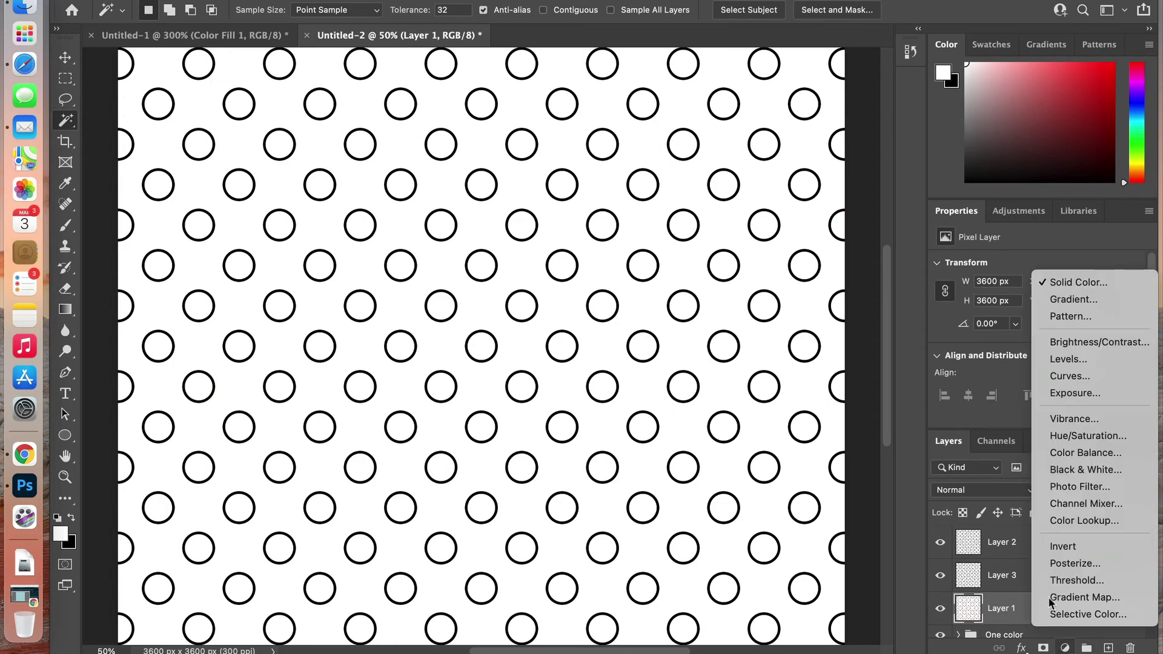
{"action": "left_click", "coordinate": [1103, 284]}
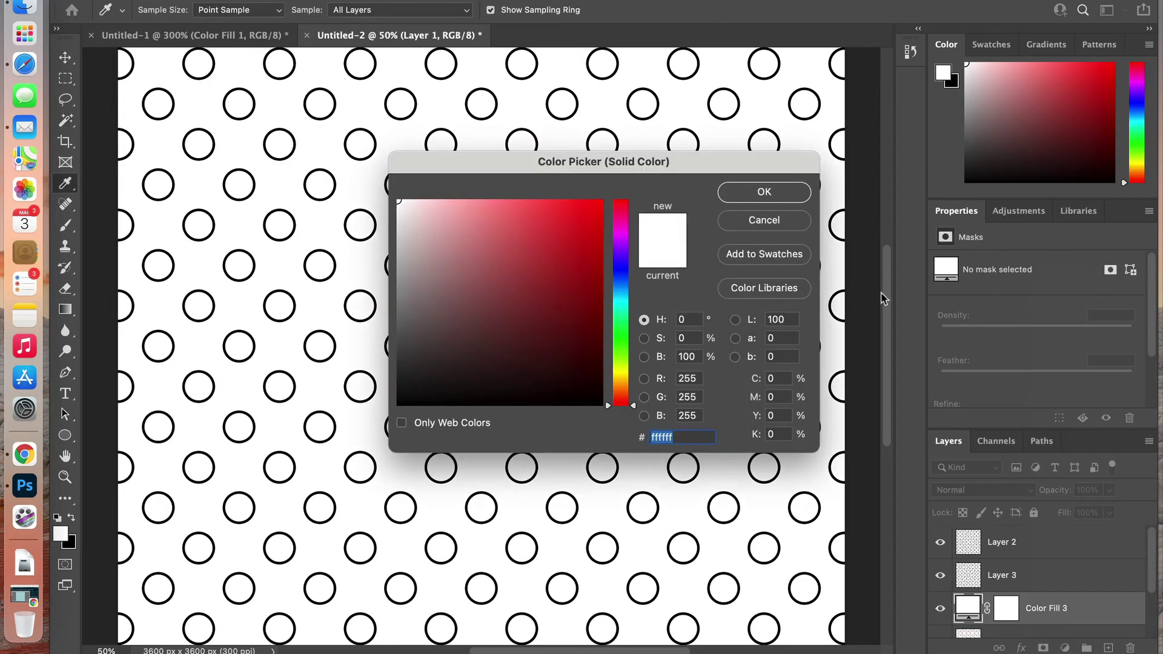
{"action": "left_click", "coordinate": [770, 193]}
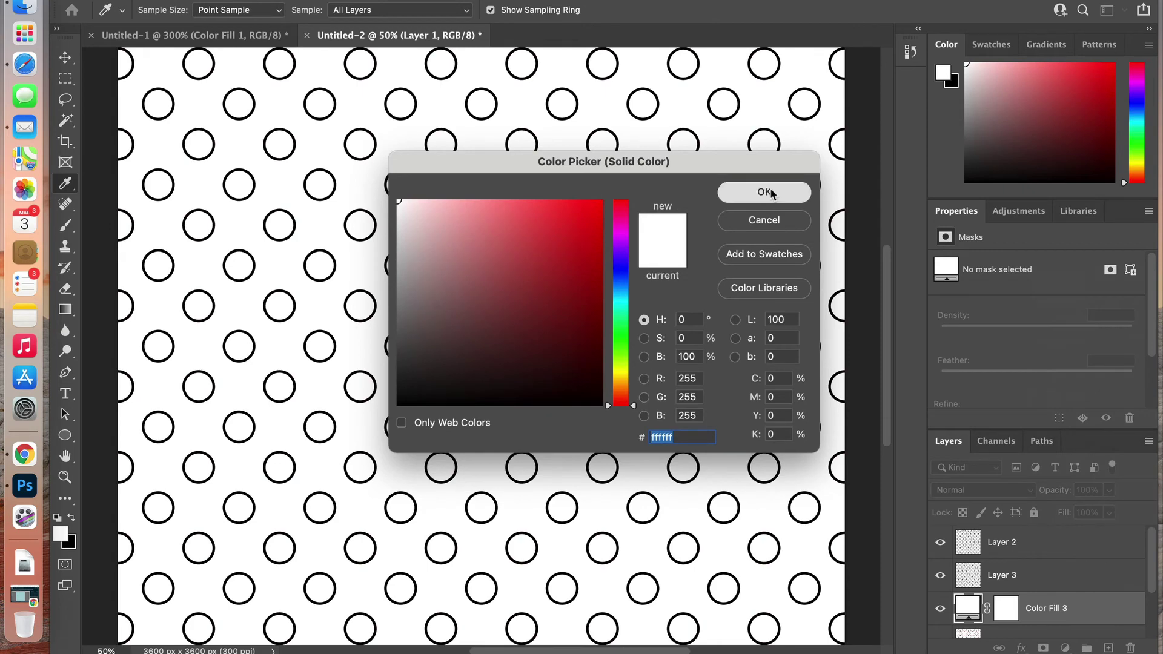
- Add a medium blue solid colour fill with hue 210° above Layer 3 and clip it to that layer
{"action": "left_click", "coordinate": [1029, 576]}
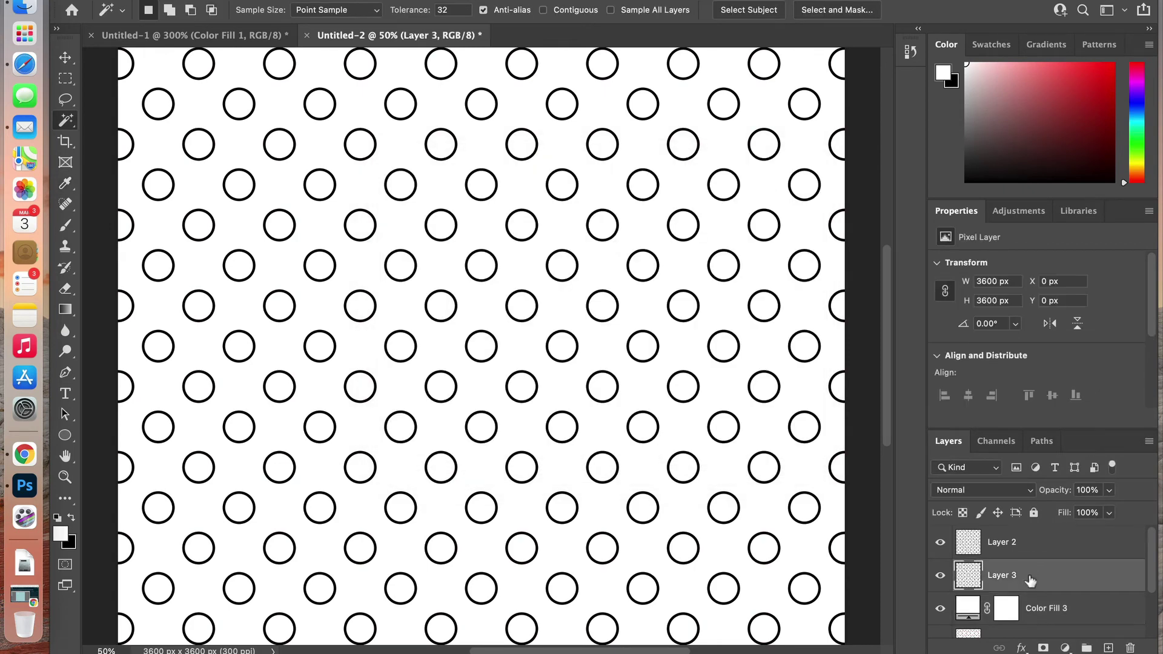
{"action": "left_click", "coordinate": [1065, 648]}
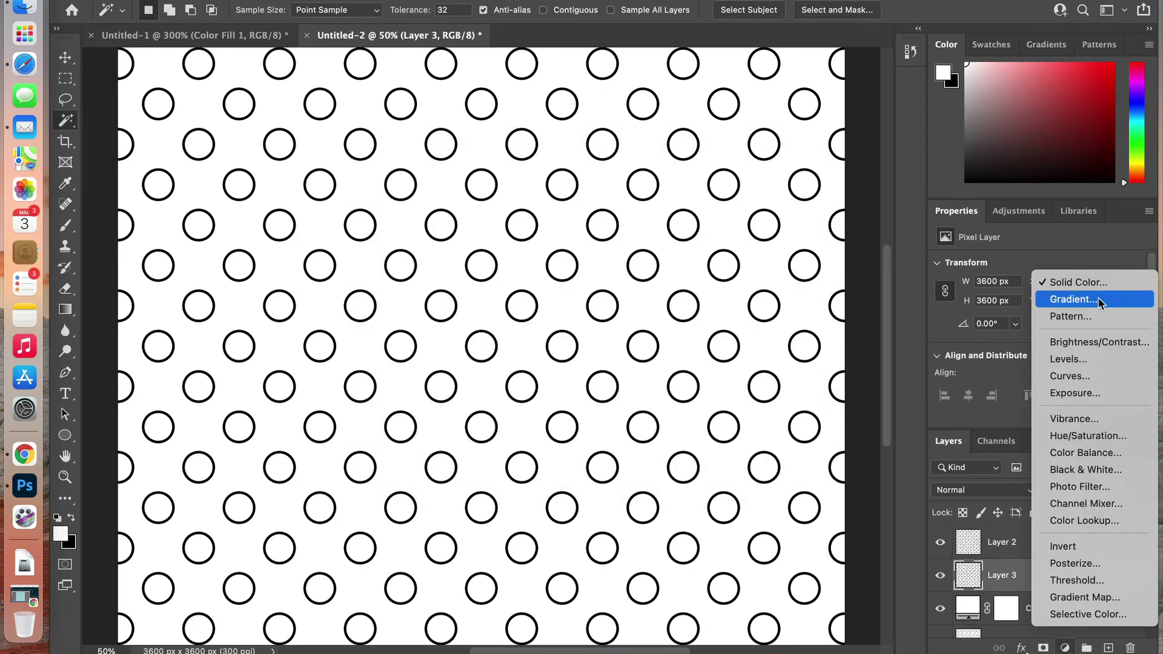
{"action": "left_click", "coordinate": [1077, 283]}
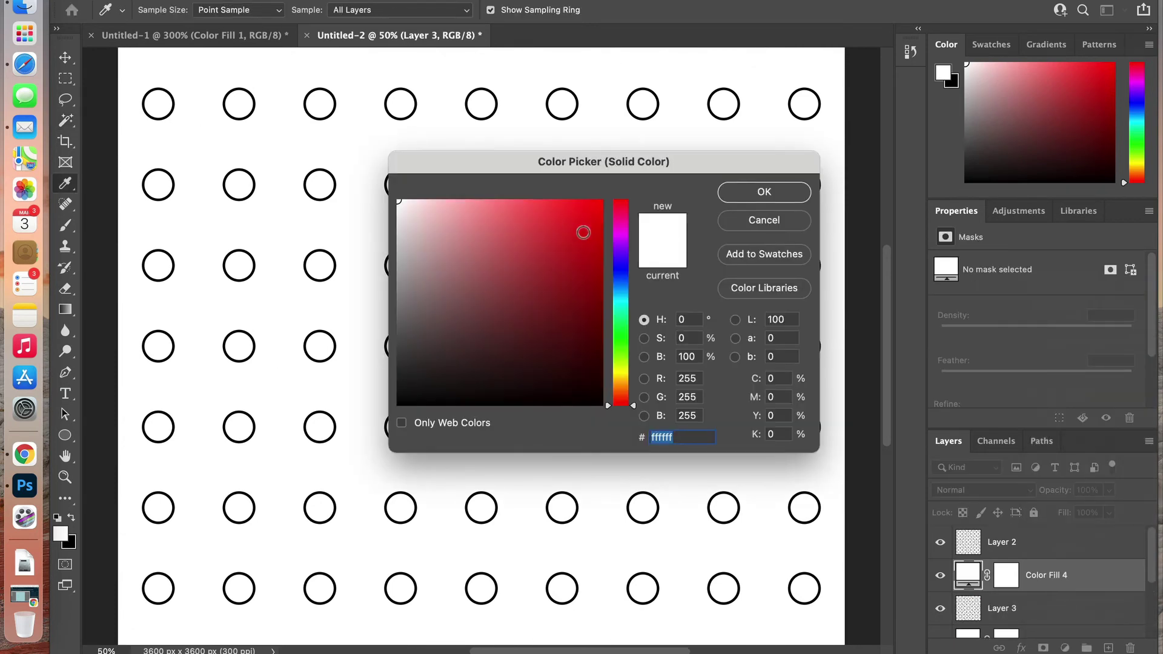
{"action": "left_click", "coordinate": [621, 285]}
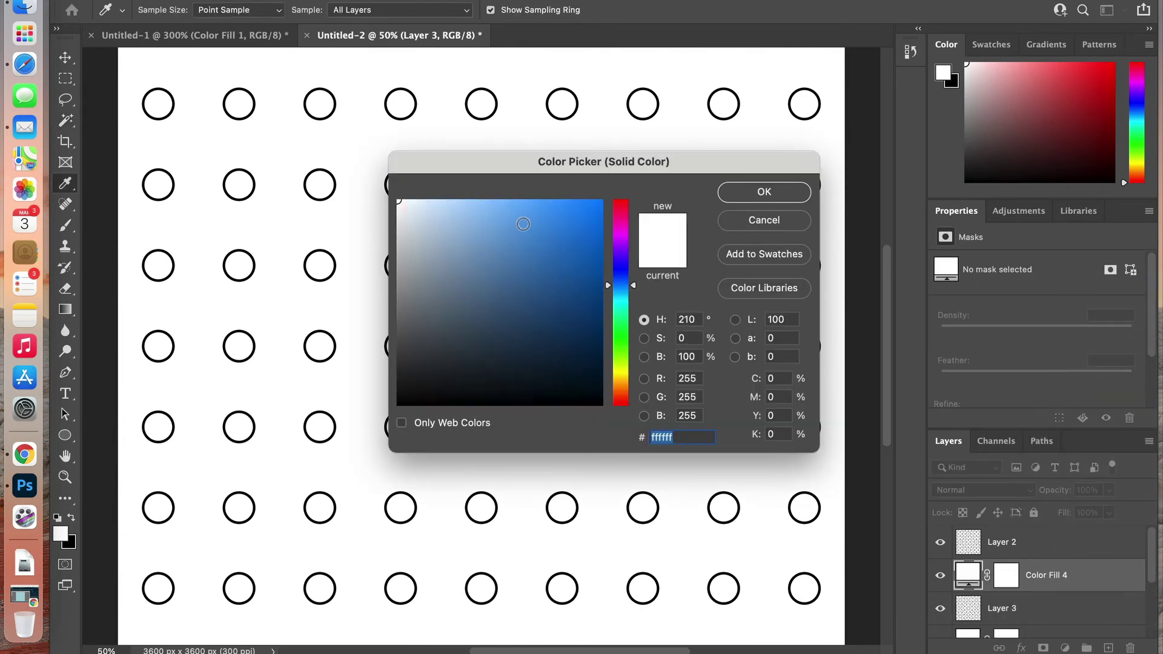
{"action": "left_click", "coordinate": [523, 224]}
{"action": "left_click", "coordinate": [745, 193]}
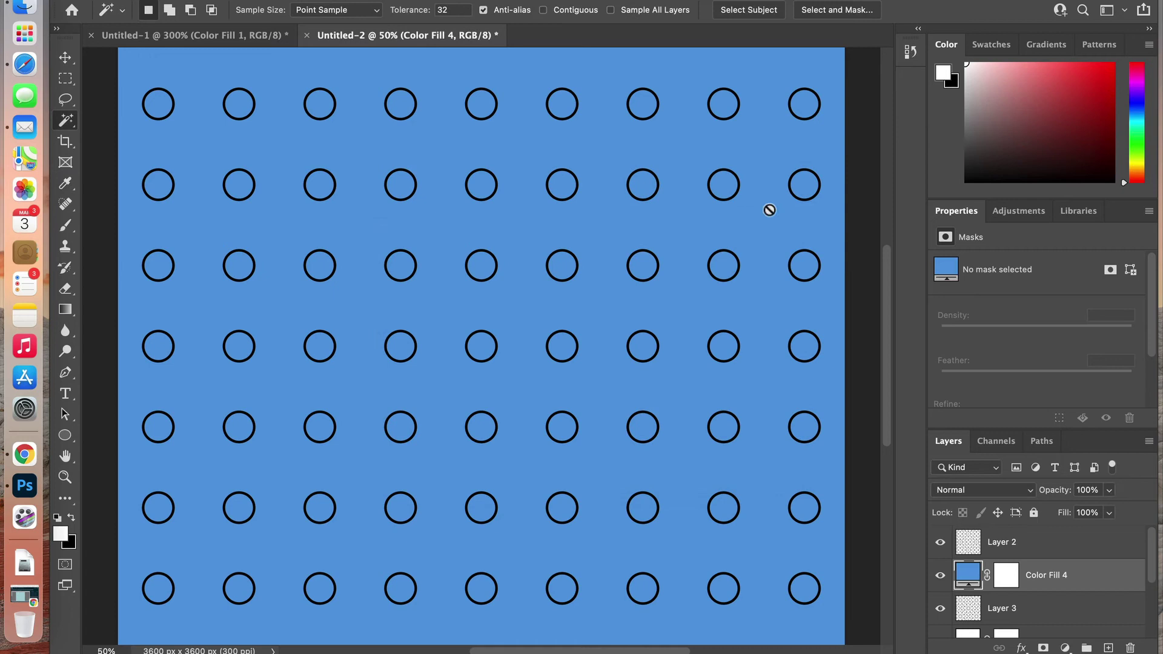
{"action": "left_click", "coordinate": [989, 593], "text": "alt"}
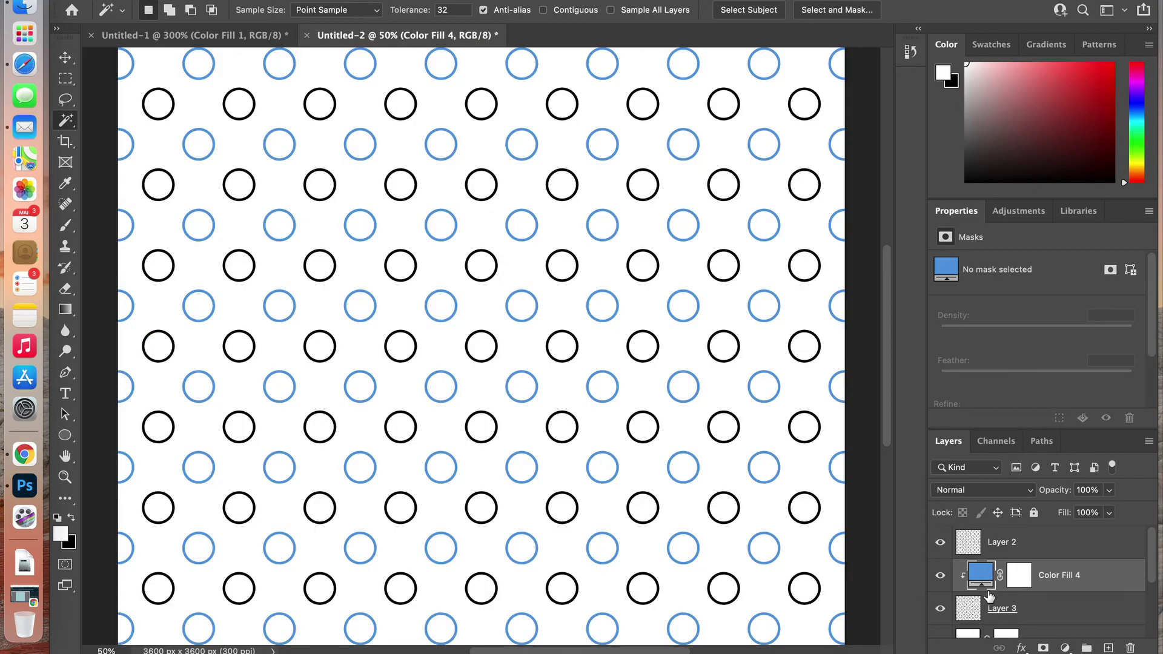
- Add a purple (b140e5) solid colour fill above Layer 2 and clip it to that layer
{"action": "left_click", "coordinate": [1013, 543]}
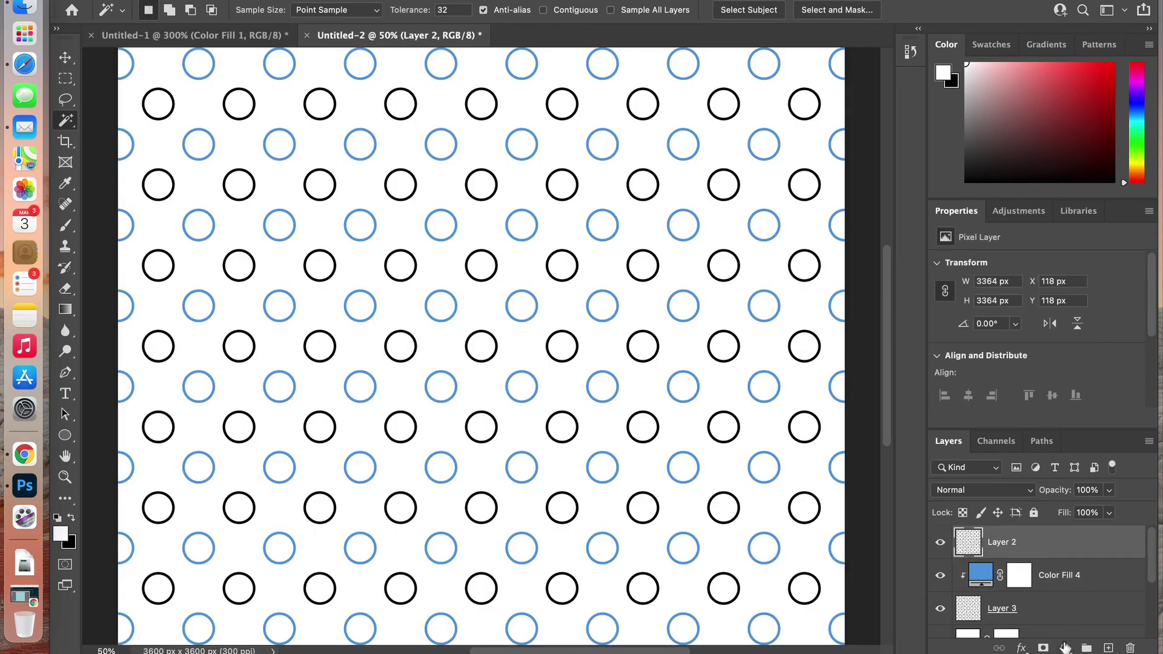
{"action": "left_click", "coordinate": [1065, 647]}
{"action": "left_click", "coordinate": [1100, 283]}
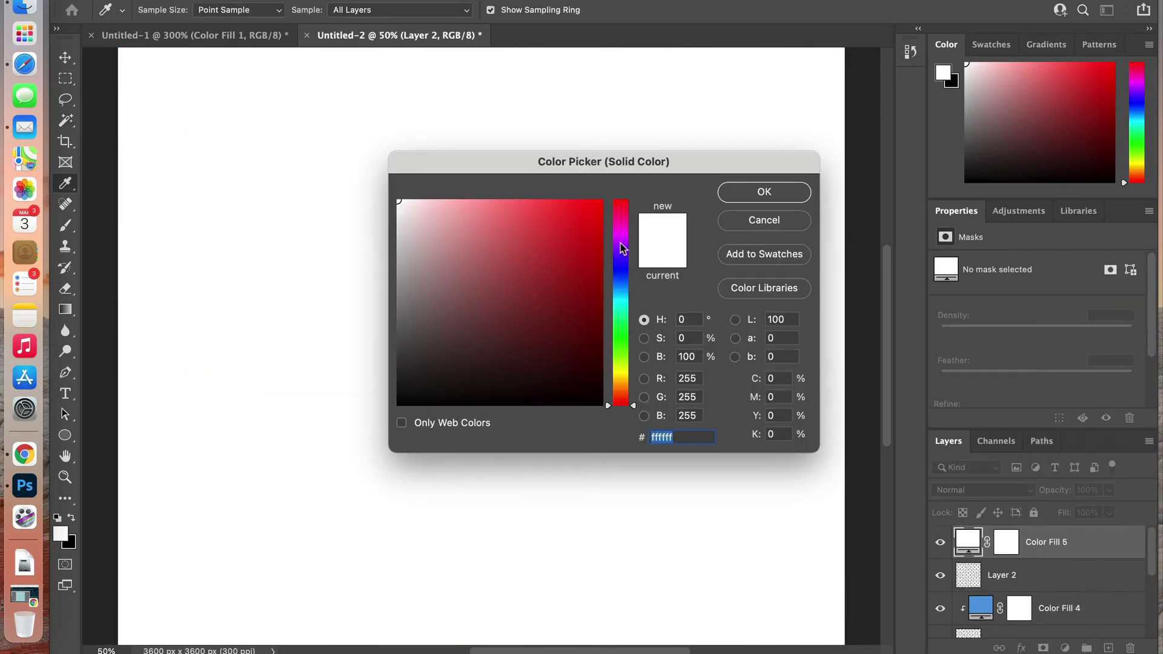
{"action": "left_click", "coordinate": [621, 245]}
{"action": "left_click", "coordinate": [545, 220]}
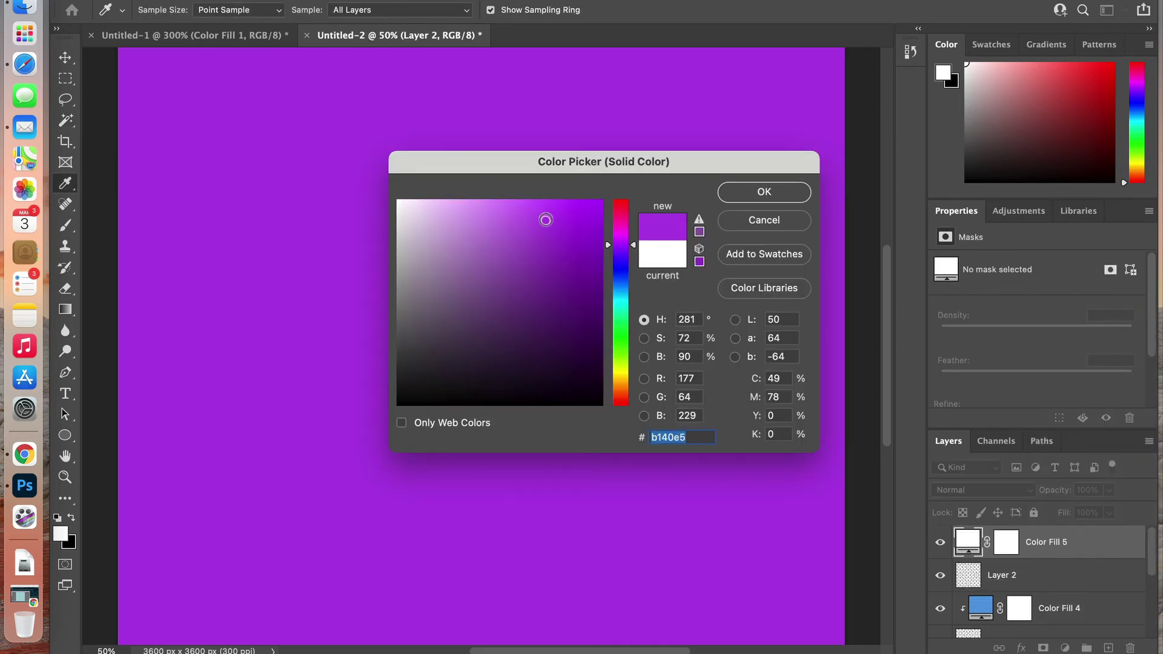
{"action": "left_click", "coordinate": [747, 196]}
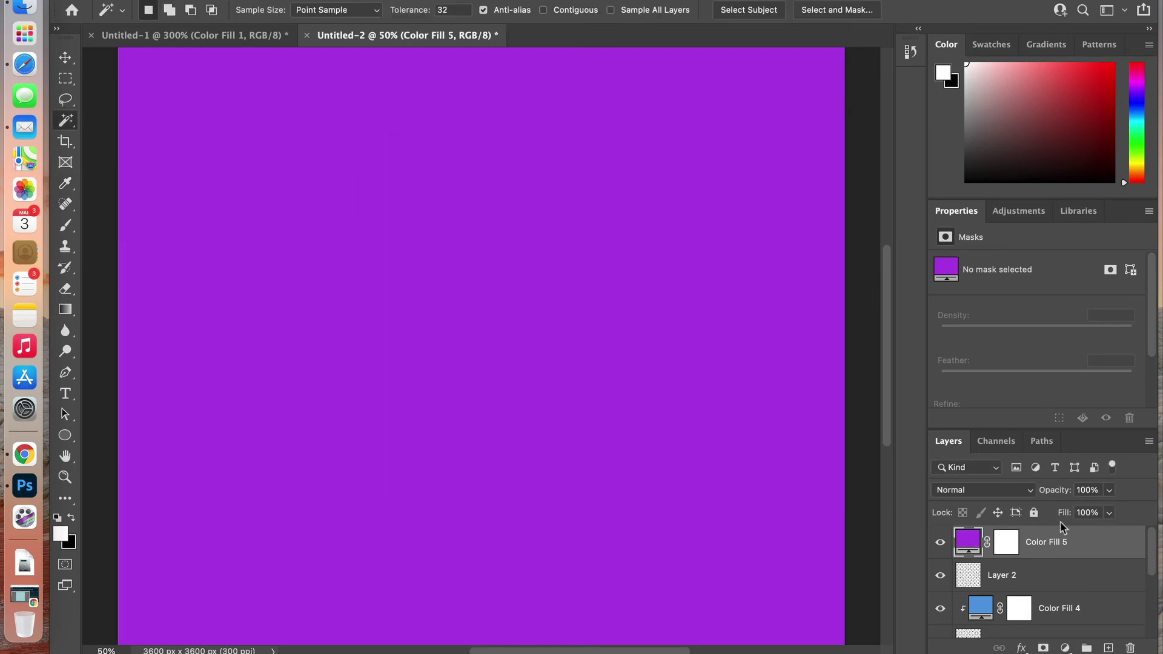
{"action": "left_click", "coordinate": [989, 563], "text": "alt"}
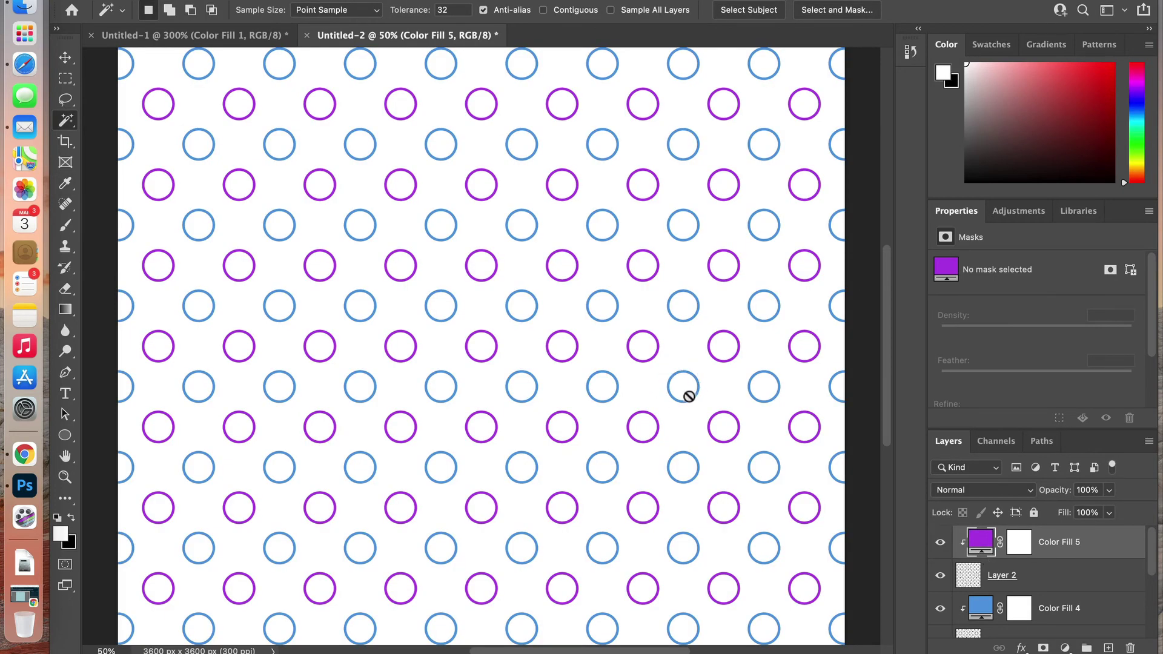
- Group all layers from the purple Color Fill 5 down to Layer 1 under the name "Two colors"
{"action": "key", "text": "super+minus"}
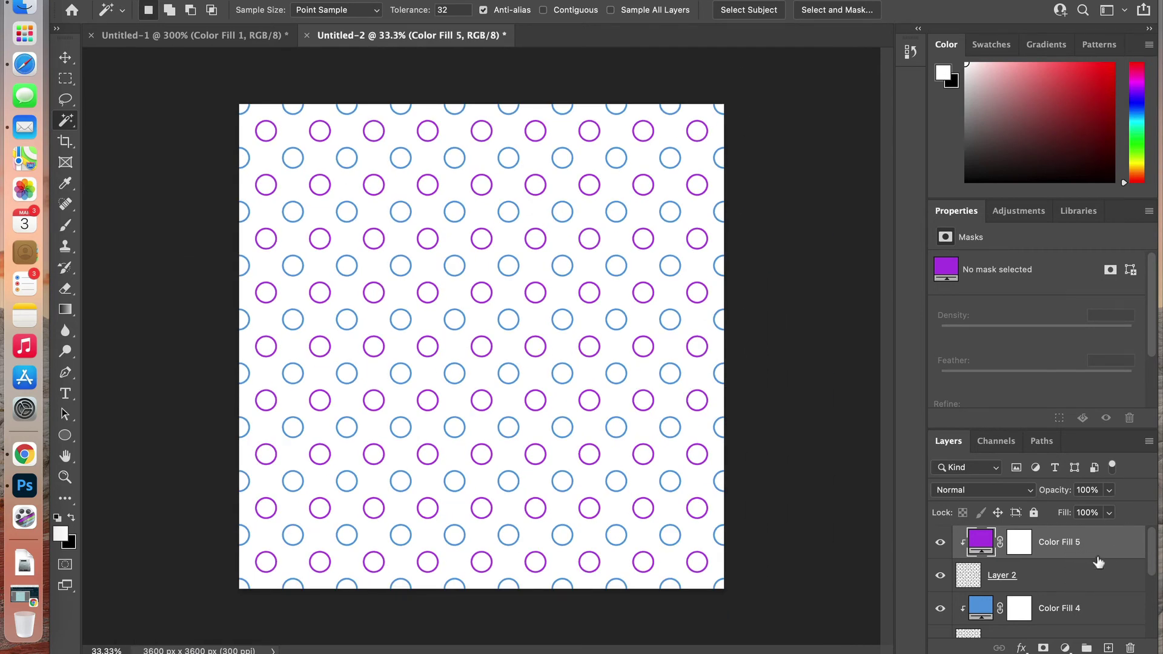
{"action": "scroll", "coordinate": [1094, 558], "scroll_direction": "down", "scroll_amount": 3}
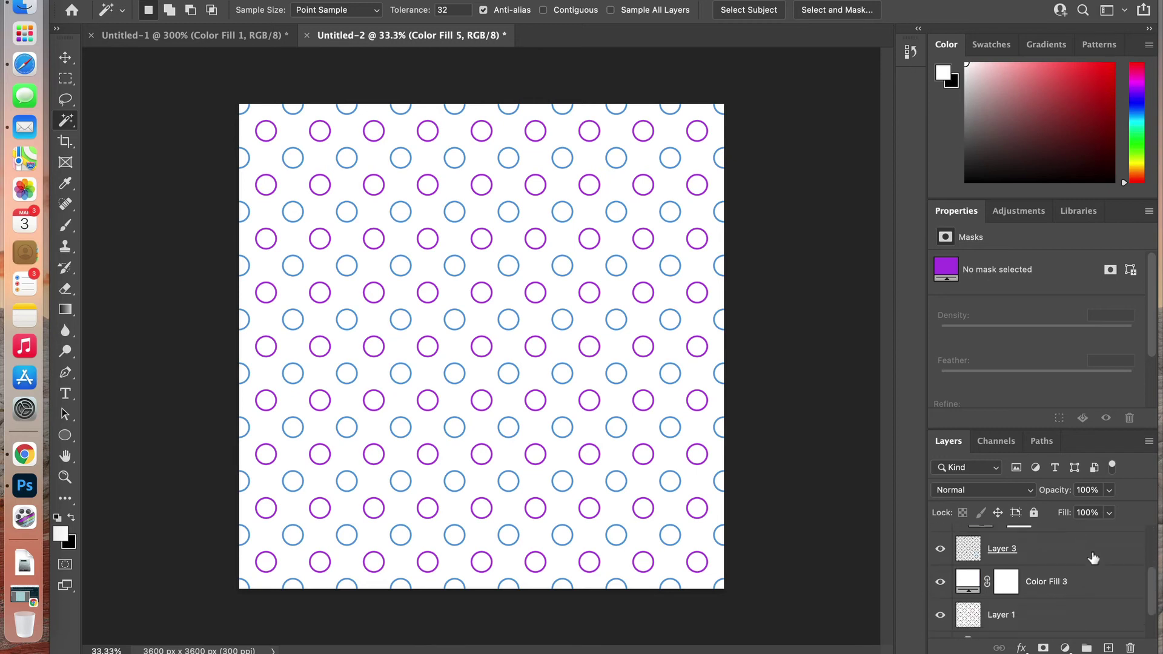
{"action": "left_click", "coordinate": [1080, 585], "text": "shift"}
{"action": "key", "text": "super+z"}
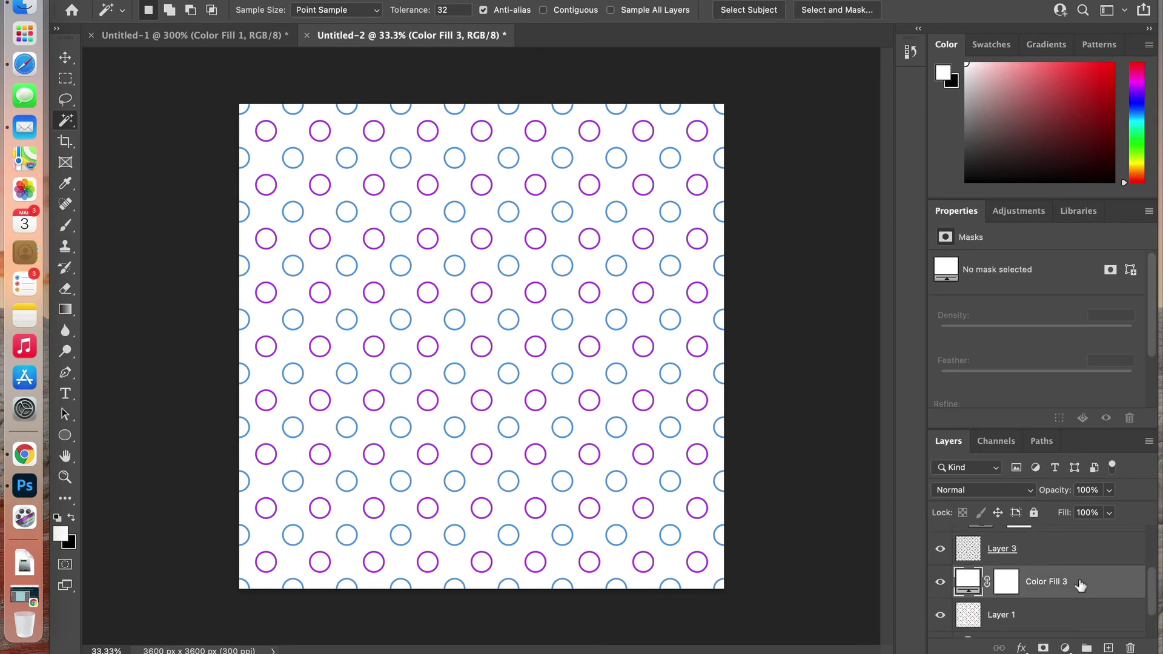
{"action": "scroll", "coordinate": [1086, 639], "scroll_direction": "down", "scroll_amount": 3}
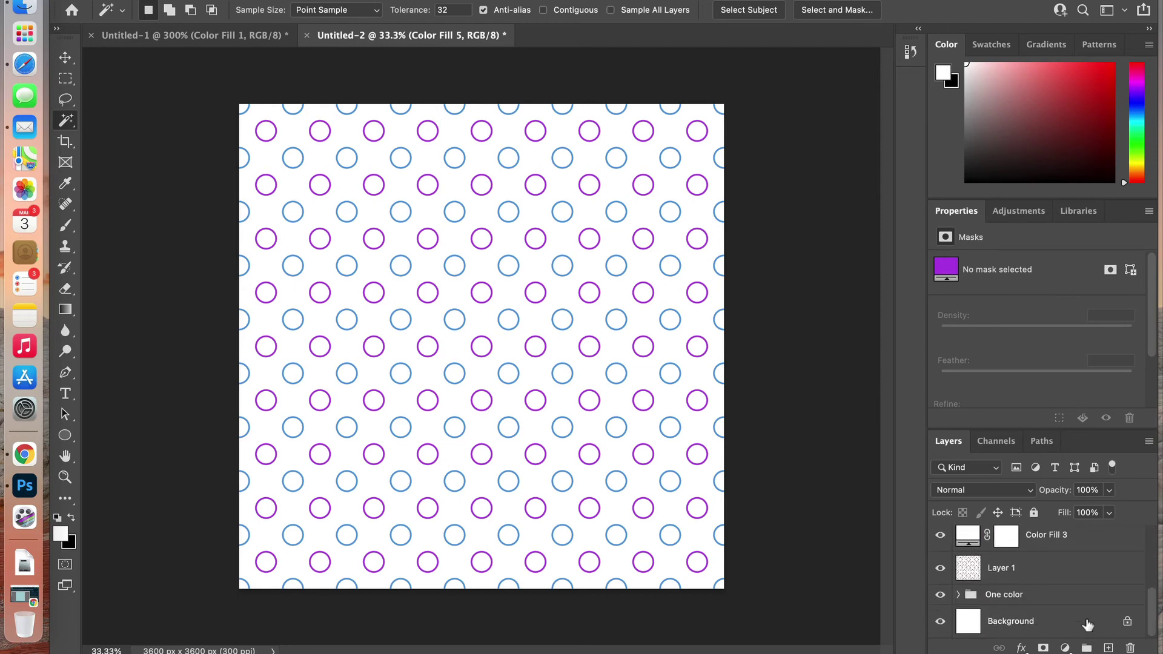
{"action": "left_click", "coordinate": [1077, 574], "text": "shift"}
{"action": "right_click", "coordinate": [1075, 568]}
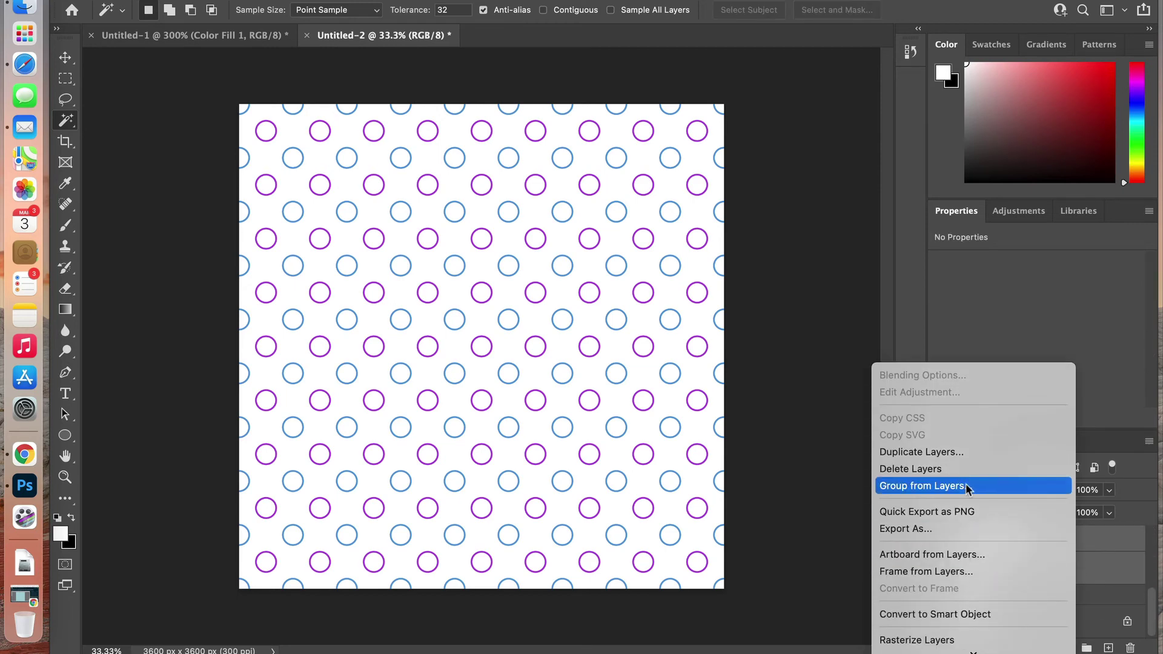
{"action": "left_click", "coordinate": [967, 488]}
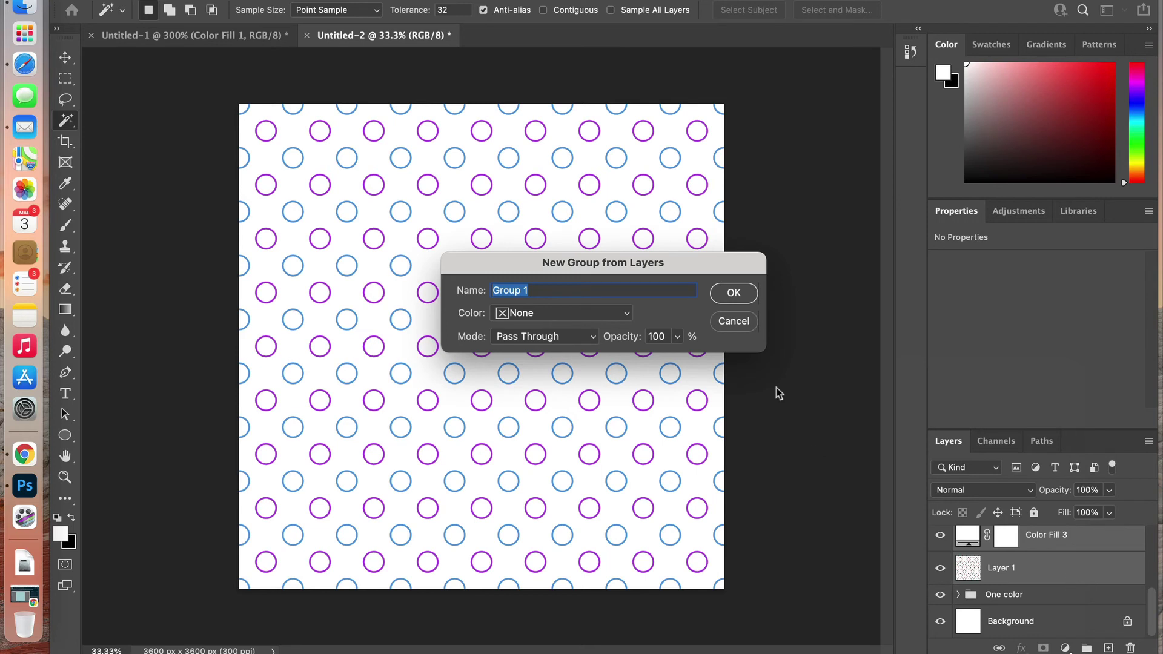
{"action": "type", "text": "Two colors"}
{"action": "left_click", "coordinate": [747, 292]}
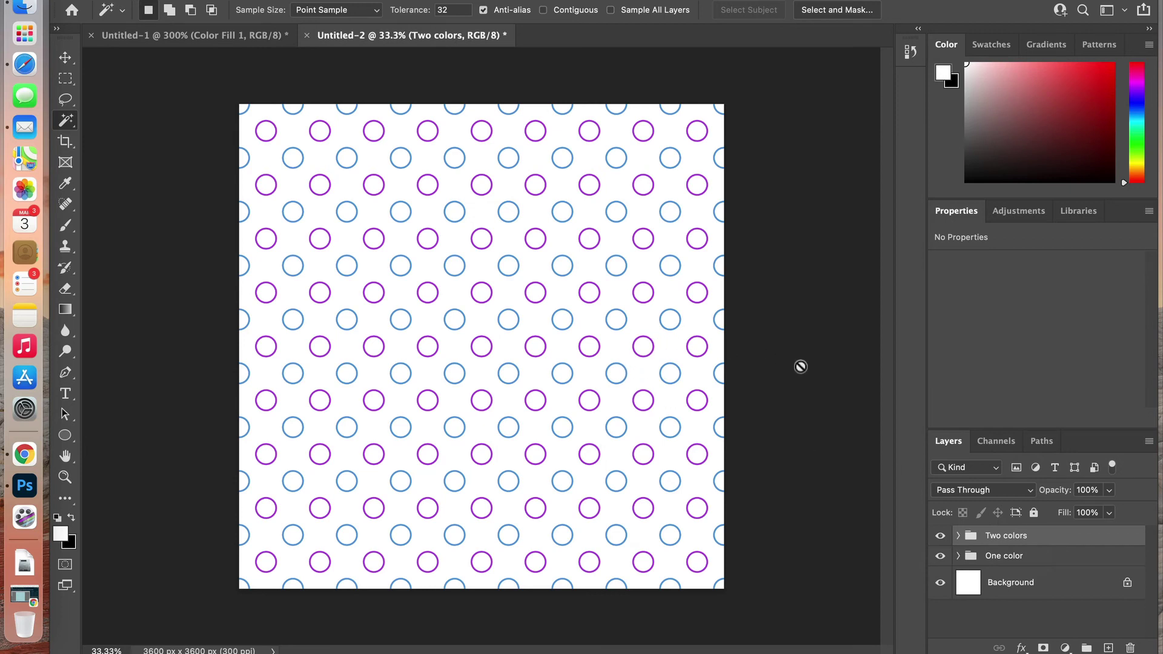
- Hide the Two colors group and clip the blue Color Fill 1 to Pattern Fill 1 inside the One color group
{"action": "left_click", "coordinate": [940, 536]}
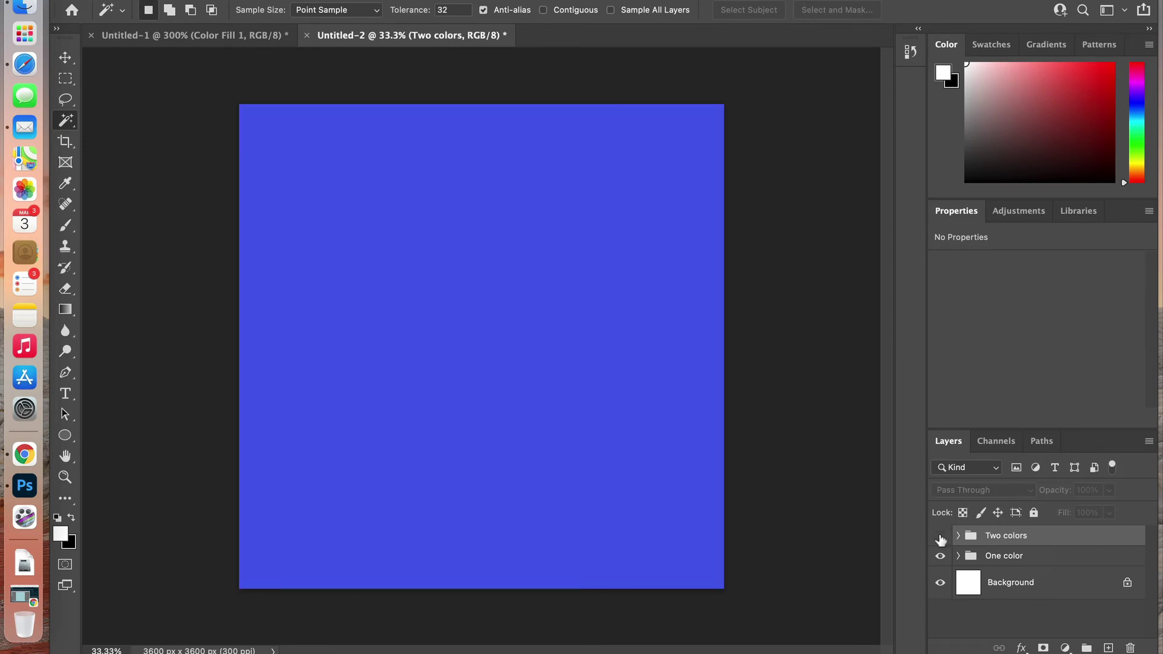
{"action": "left_click", "coordinate": [940, 556]}
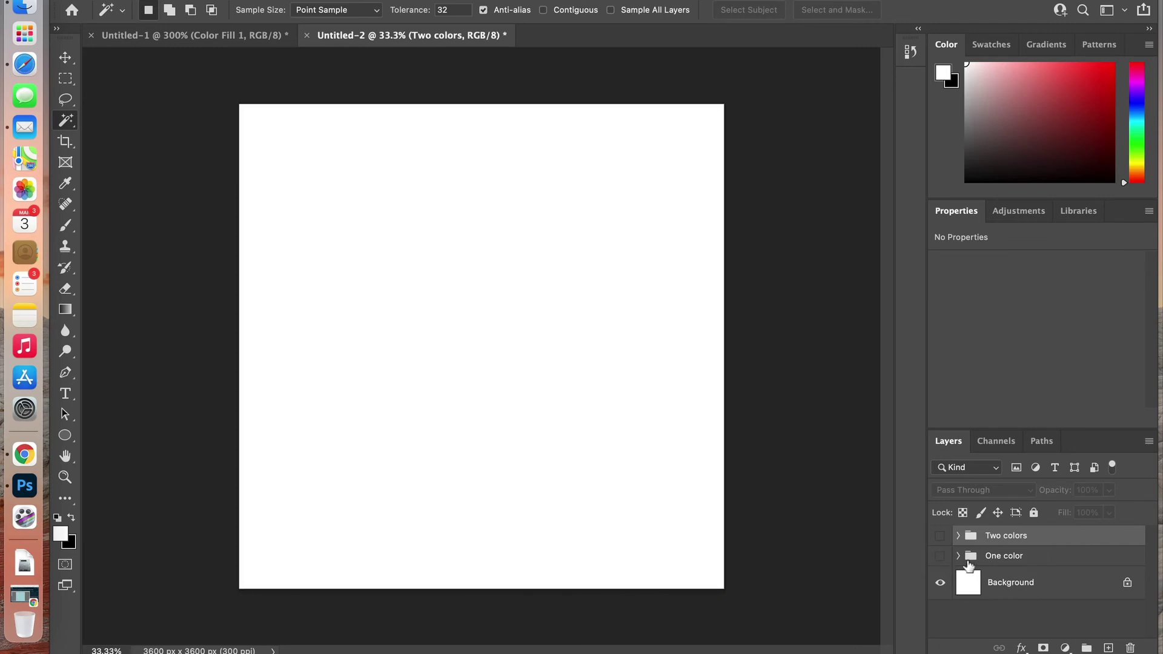
{"action": "left_click", "coordinate": [940, 556]}
{"action": "left_click", "coordinate": [958, 555]}
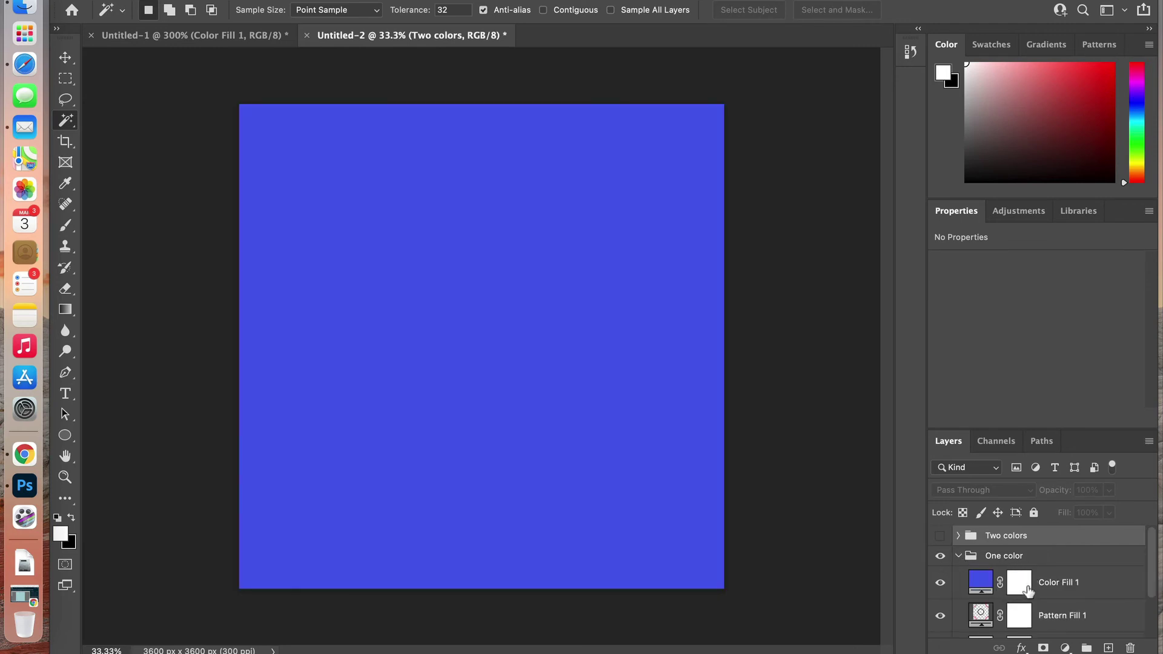
{"action": "scroll", "coordinate": [1000, 573], "scroll_direction": "down", "scroll_amount": 2}
{"action": "left_click", "coordinate": [1071, 562]}
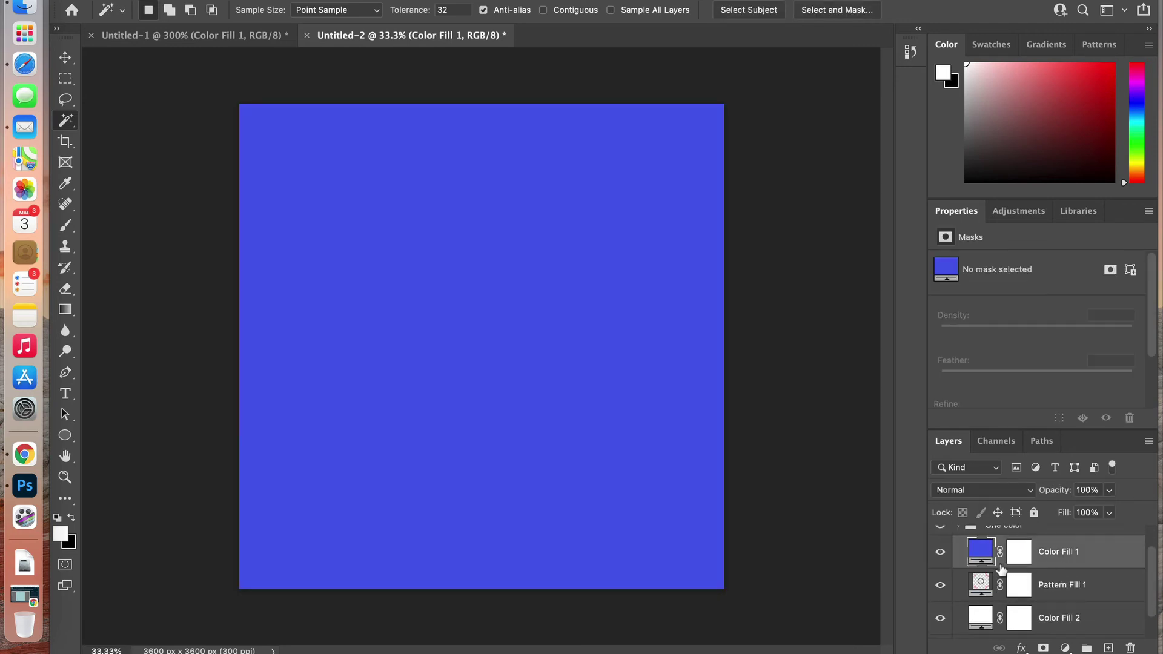
{"action": "left_click", "coordinate": [1000, 562], "text": "alt"}
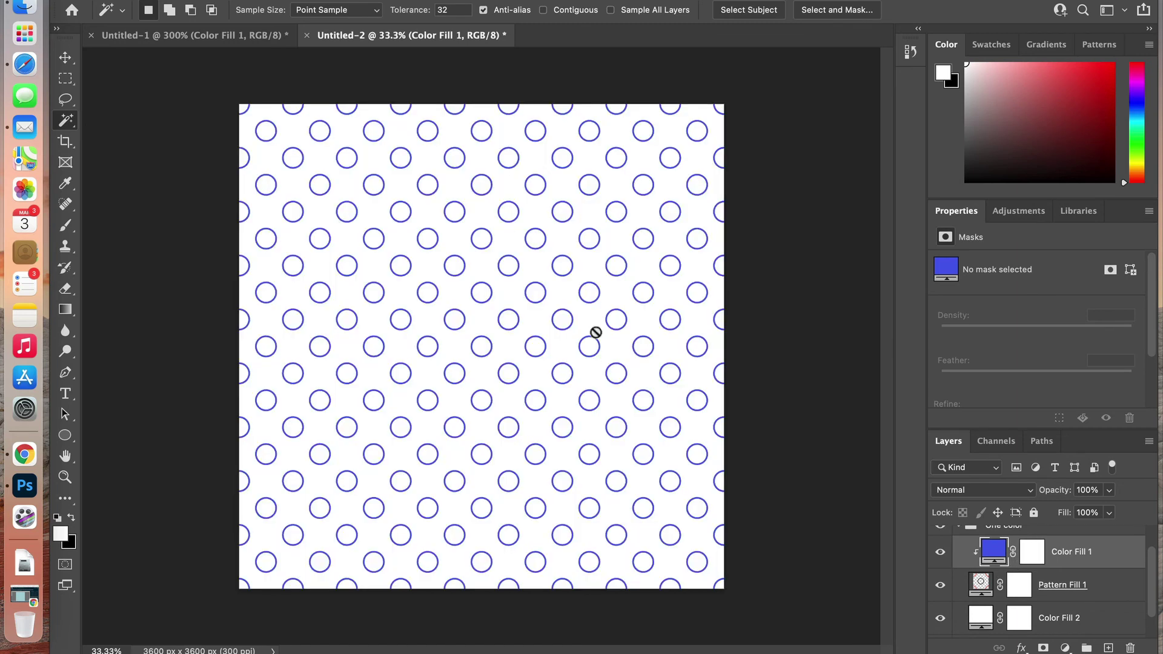
- Save the one-colour pattern as a JPEG copy named open-circles in the Photoshop-documents folder, with image quality 12 (Maximum)
{"action": "scroll", "coordinate": [1099, 586], "scroll_direction": "up", "scroll_amount": 2}
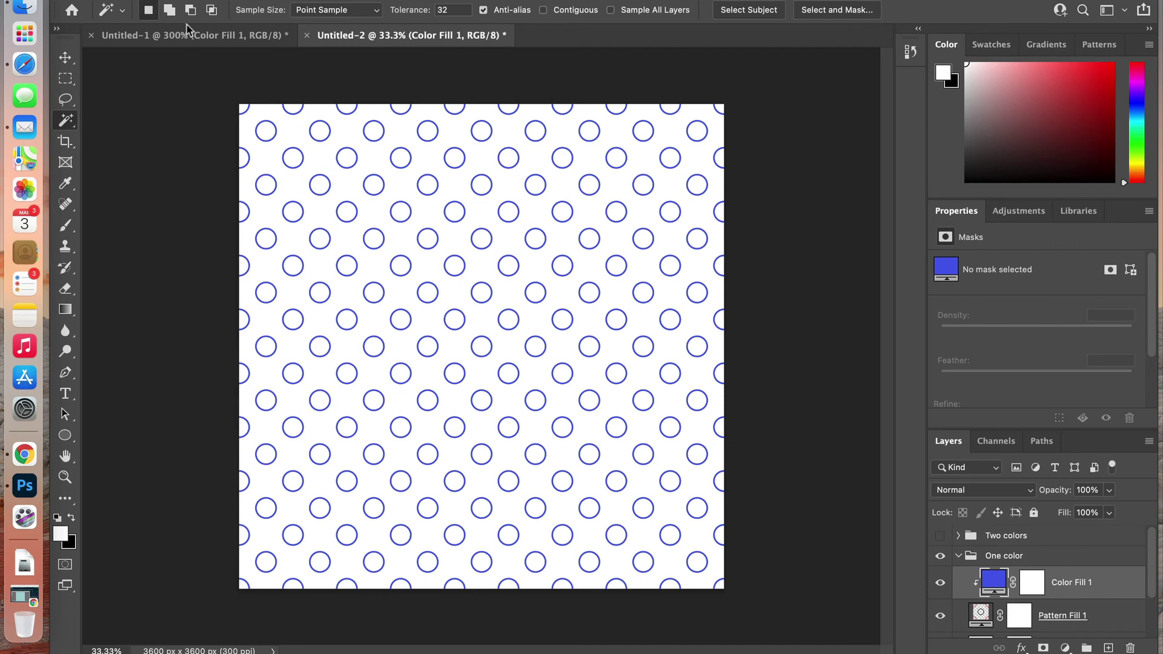
{"action": "left_click", "coordinate": [121, 0]}
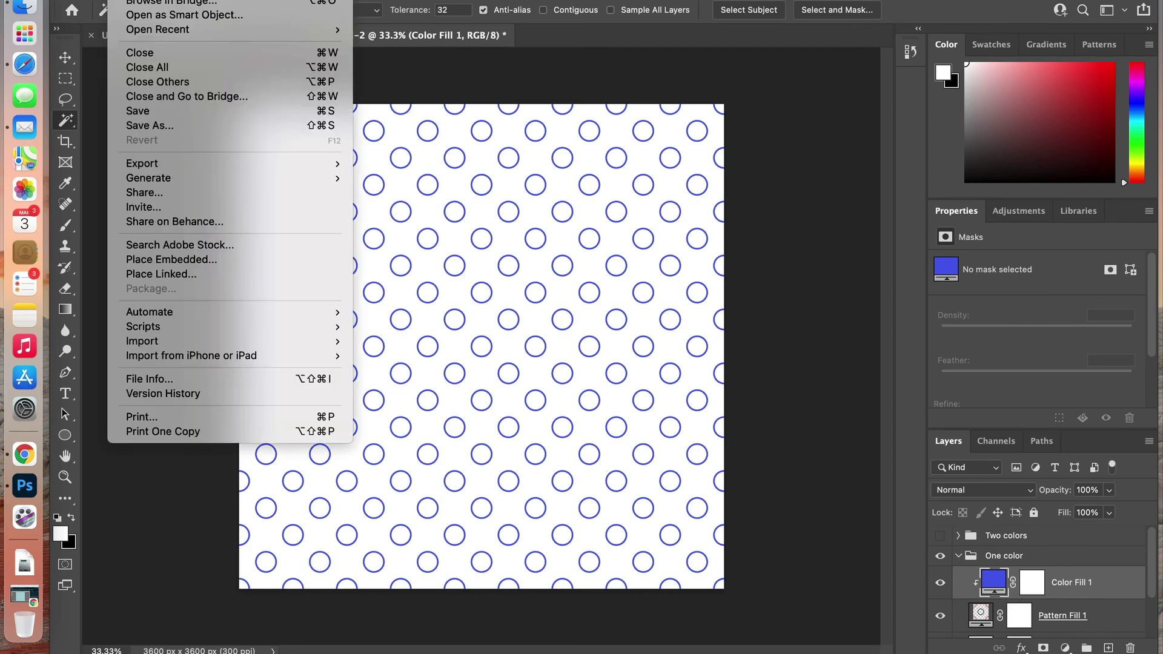
{"action": "left_click", "coordinate": [161, 128]}
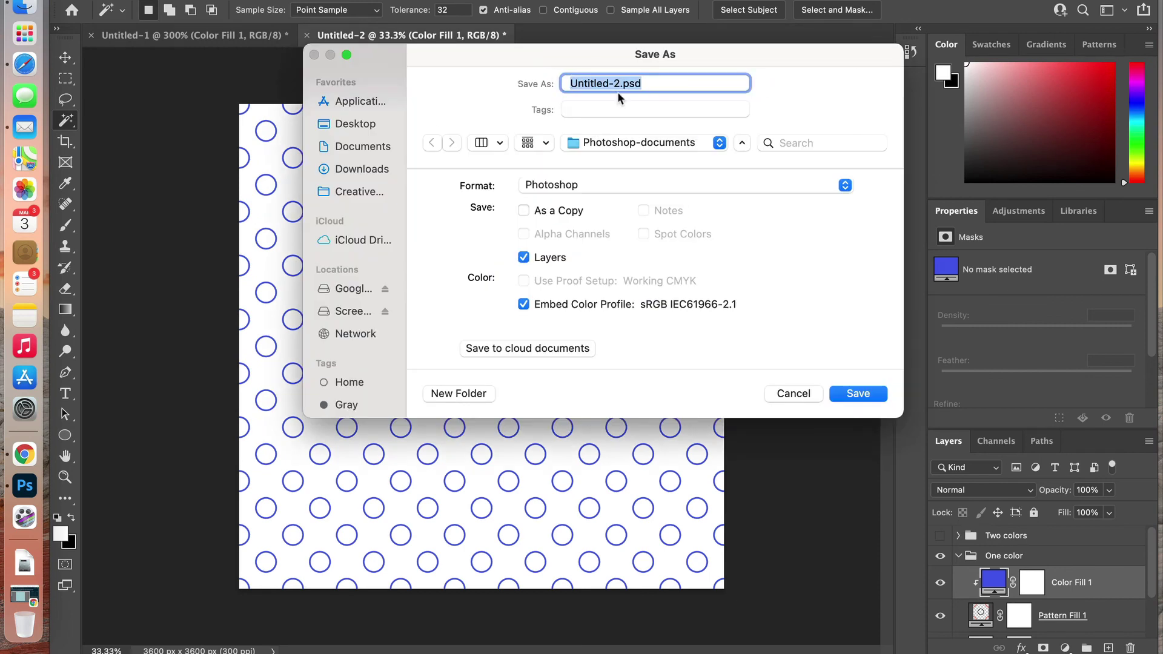
{"action": "left_click", "coordinate": [675, 190]}
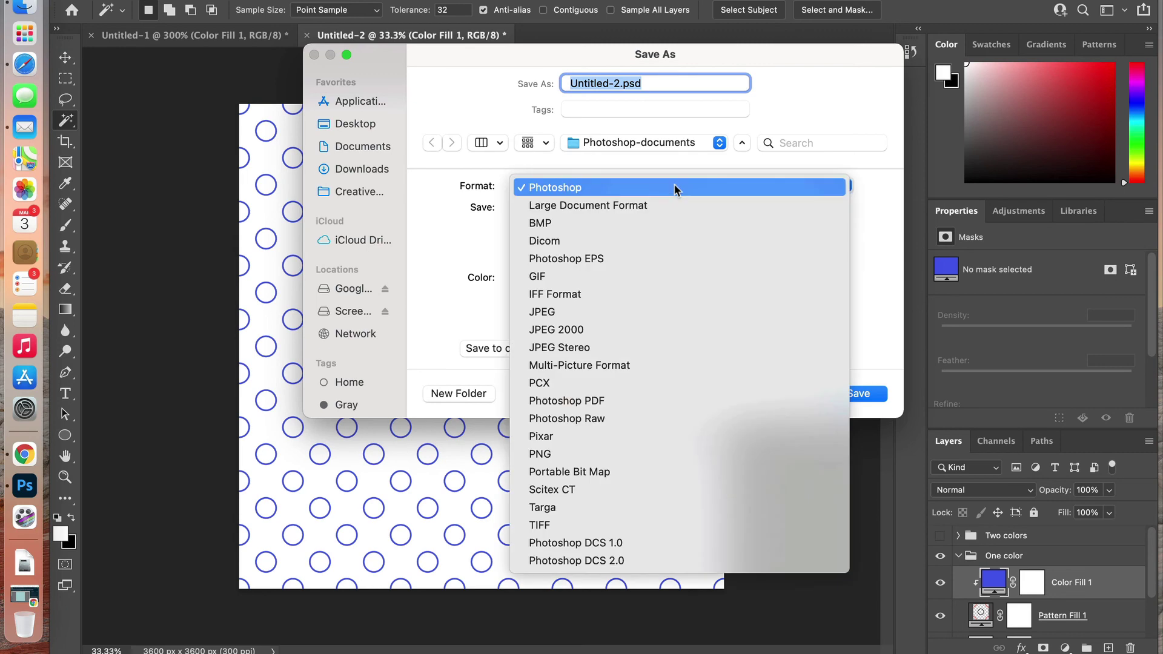
{"action": "left_click", "coordinate": [587, 311]}
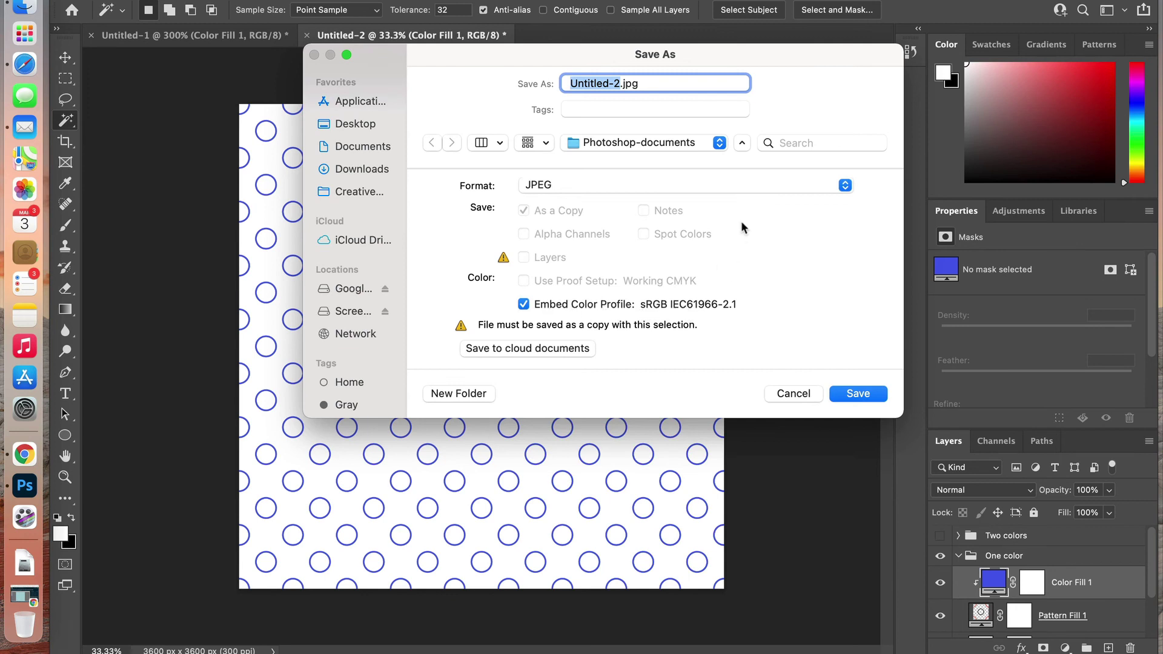
{"action": "type", "text": "open-cir"}
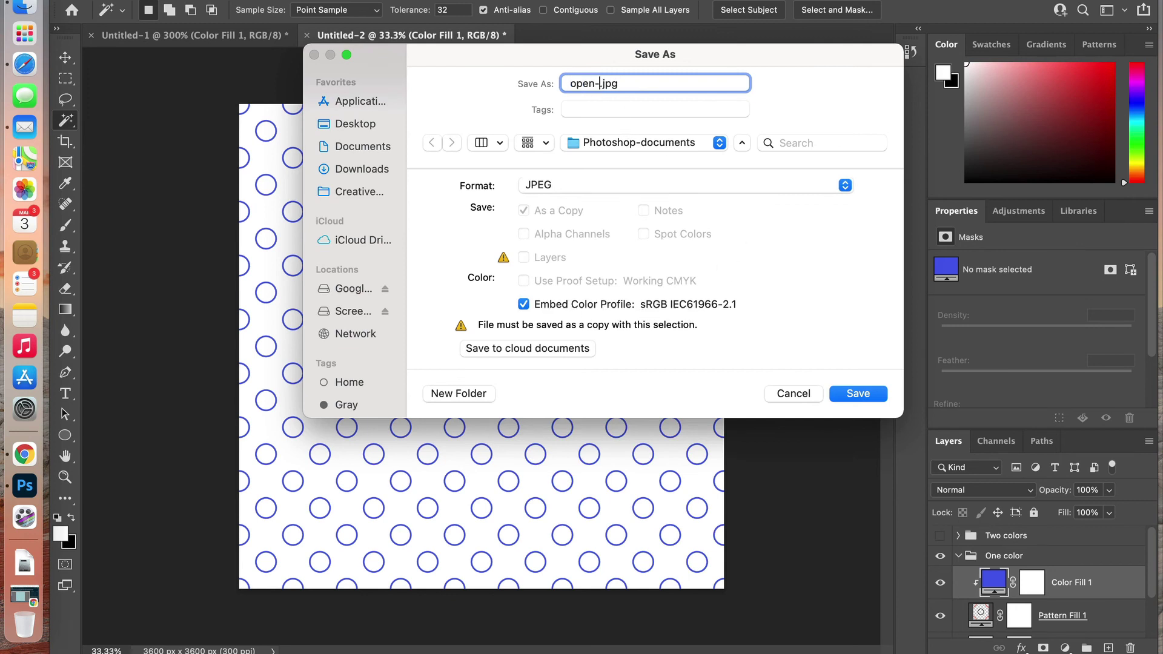
{"action": "type", "text": "cles"}
{"action": "left_click", "coordinate": [867, 395]}
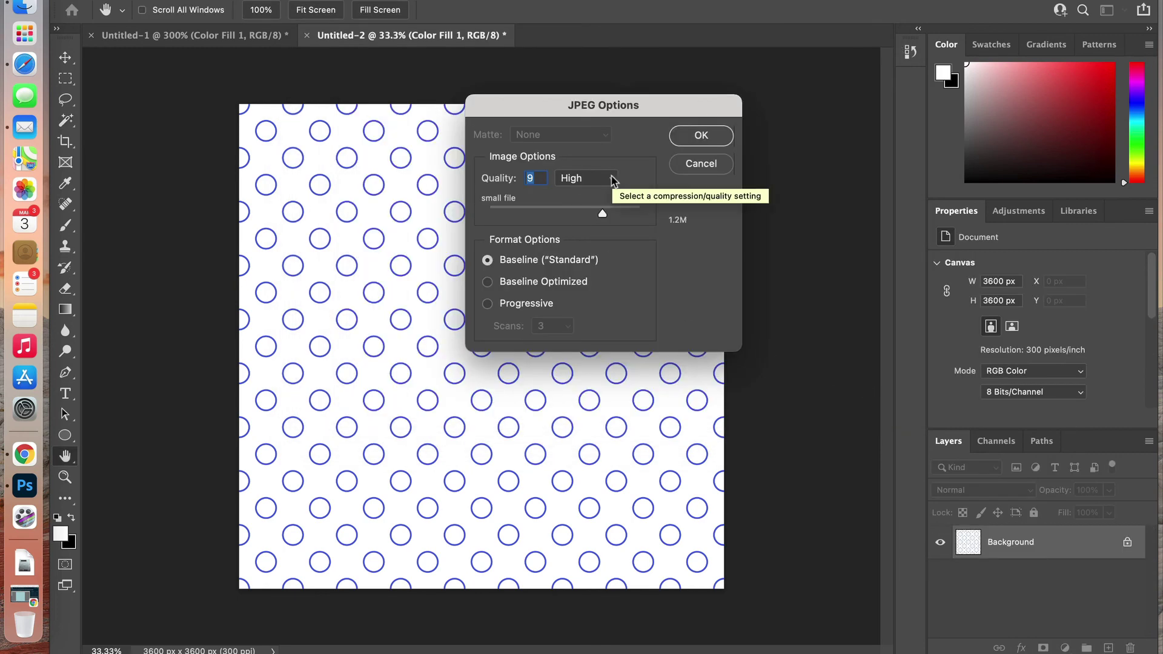
{"action": "left_click_drag", "start_coordinate": [602, 213], "coordinate": [655, 221]}
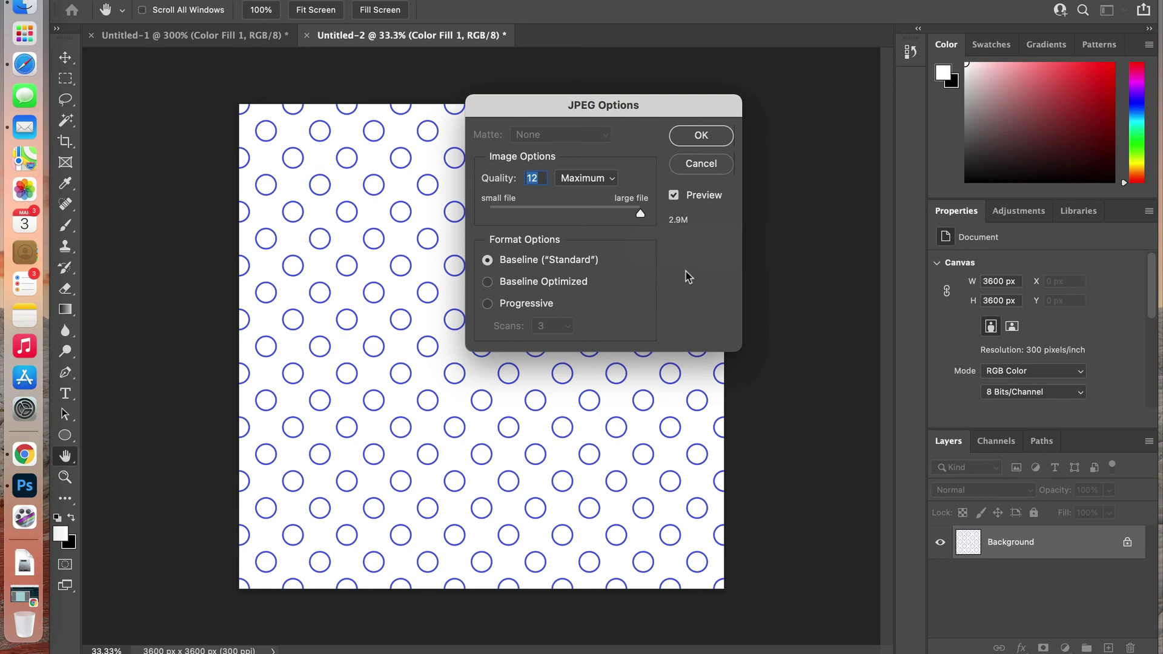
{"action": "left_click", "coordinate": [717, 137]}
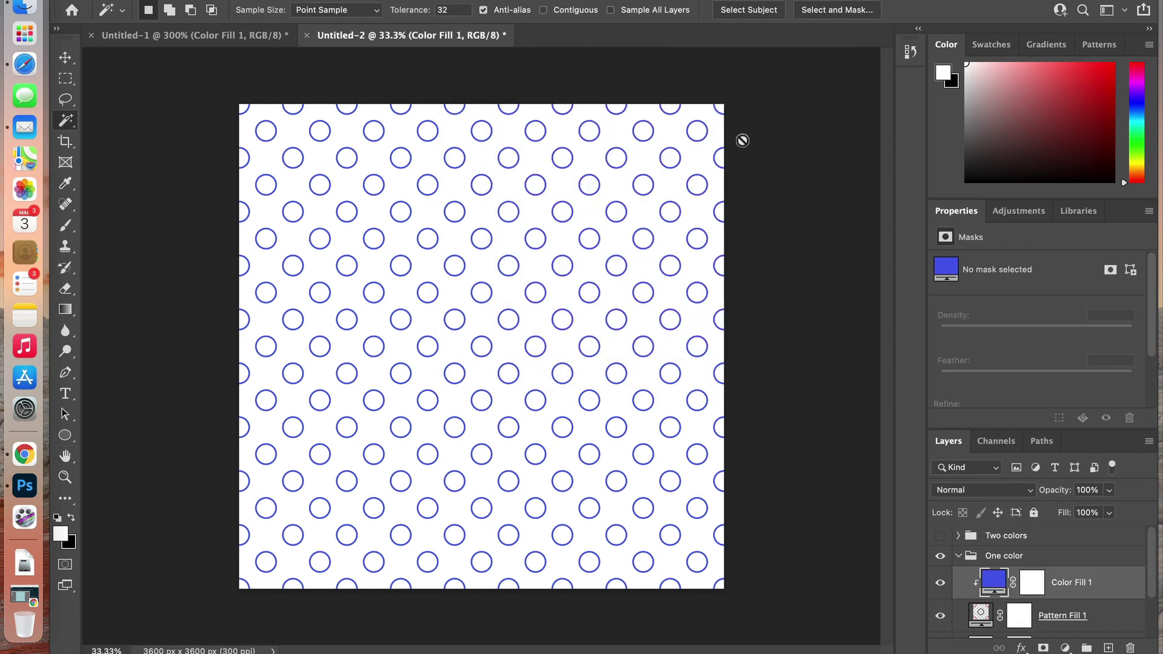